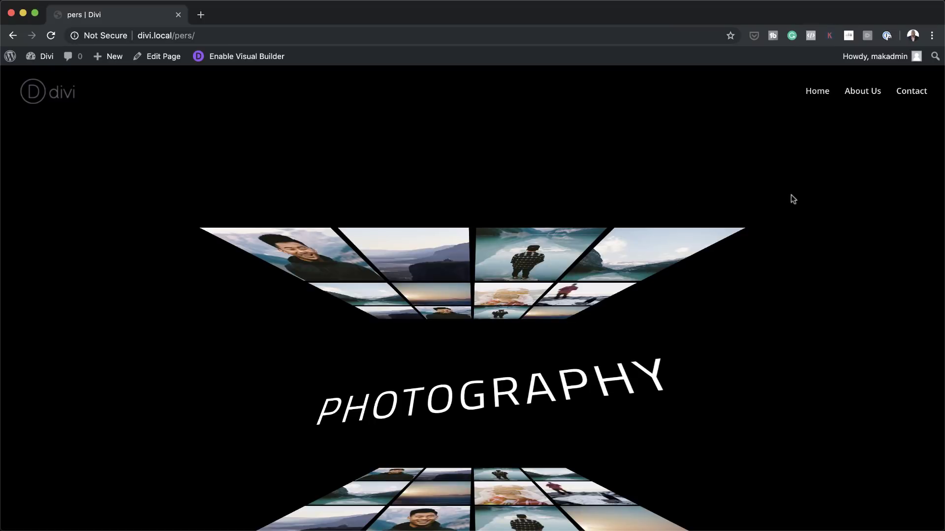
# Look through the finished photography page with its perspective image walls and title text
pyautogui.scroll(-5, 894, 193)
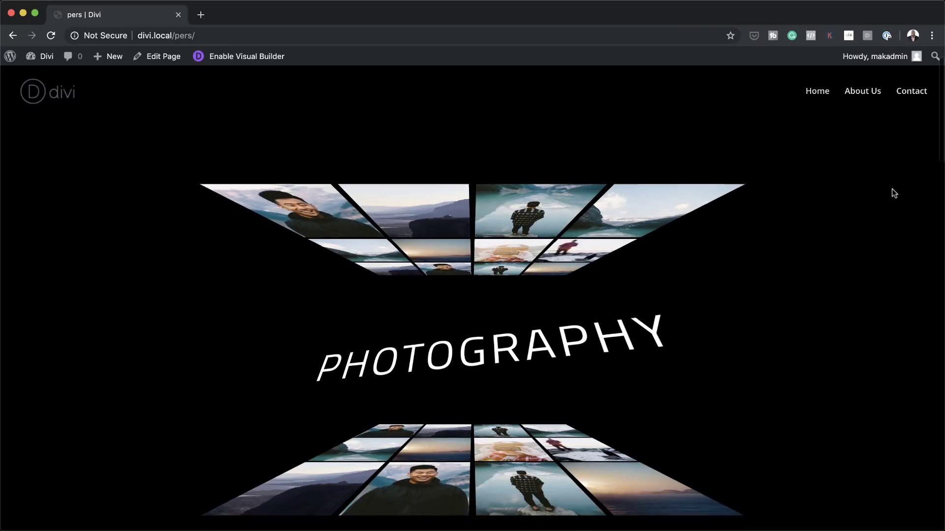
pyautogui.scroll(-5, 894, 192)
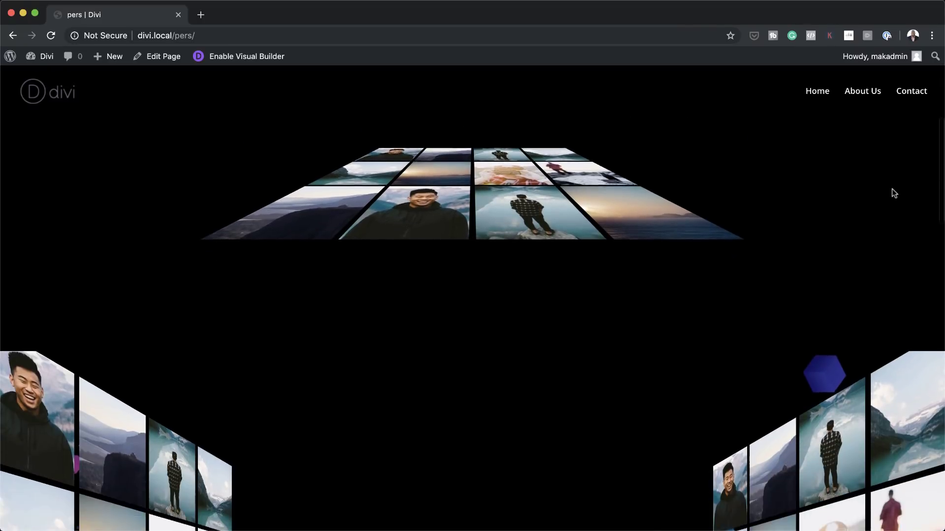
pyautogui.scroll(-10, 893, 191)
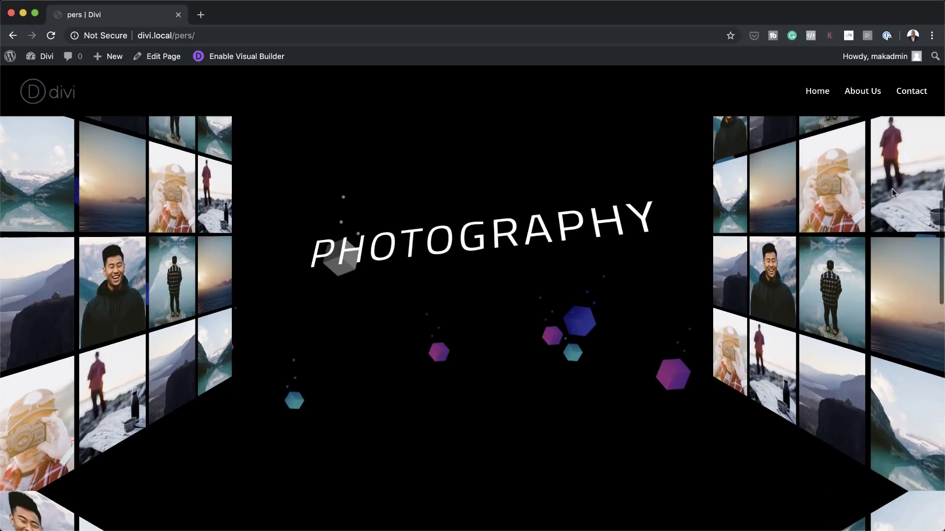
pyautogui.scroll(-5, 893, 192)
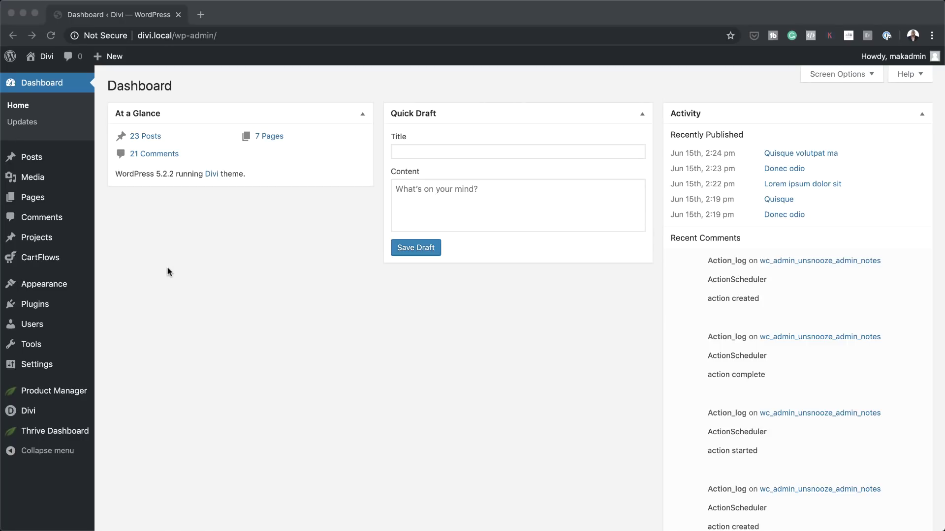
# Create a new page titled "Perspective with Transform Options" and start building it from scratch with the Divi Builder
pyautogui.moveTo(39, 200)
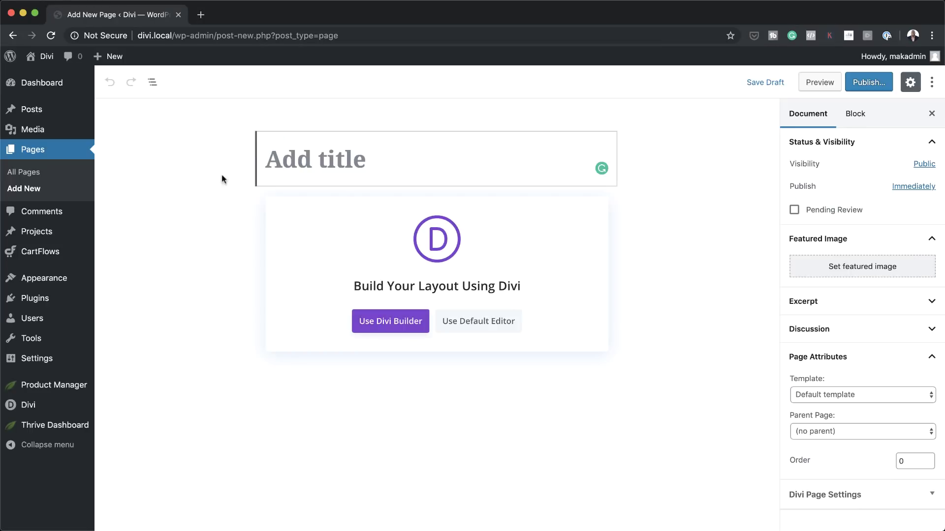
pyautogui.write('Perspective with Transform Options')
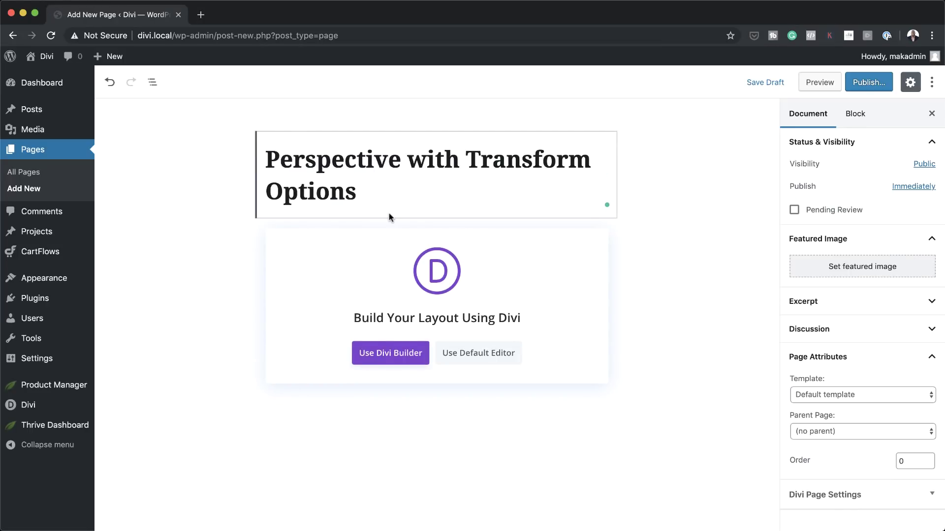
pyautogui.click(388, 359)
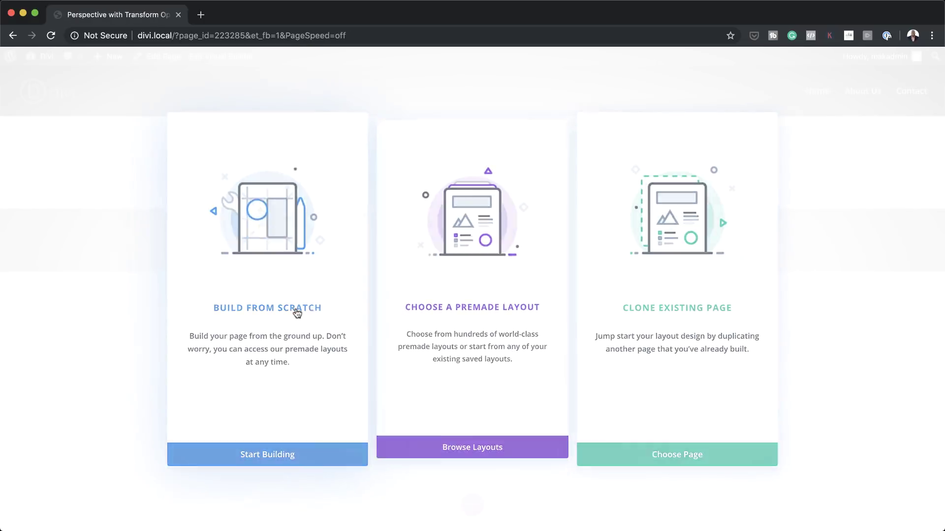
pyautogui.click(297, 313)
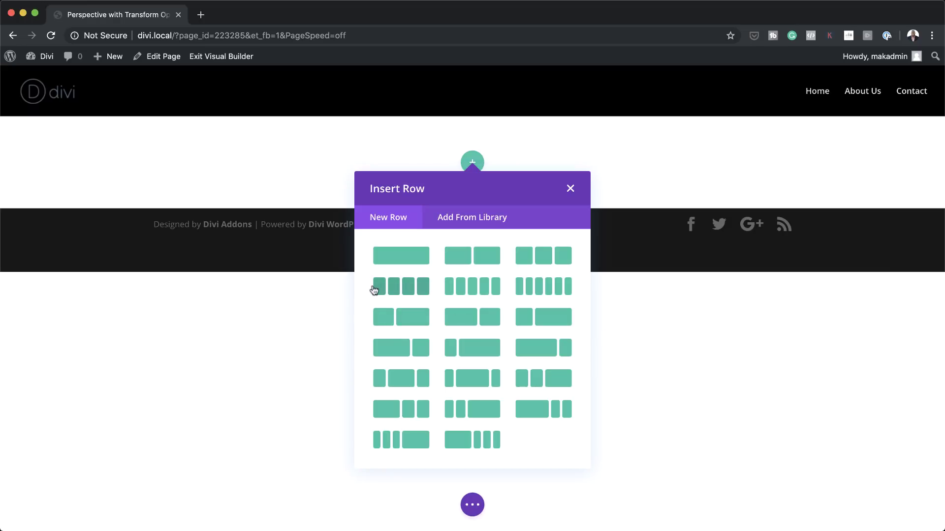
# Insert a row with four equal columns and add an Image module to its first column
pyautogui.click(406, 289)
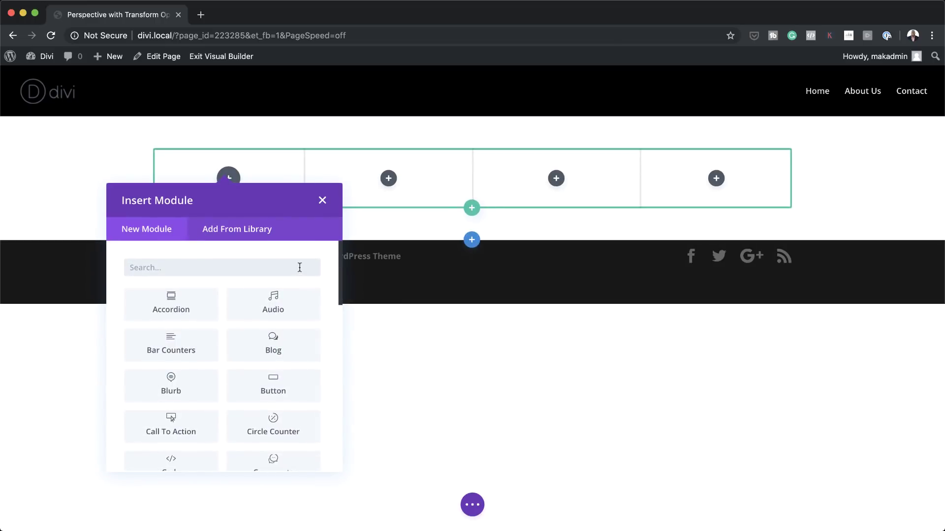
pyautogui.write('image')
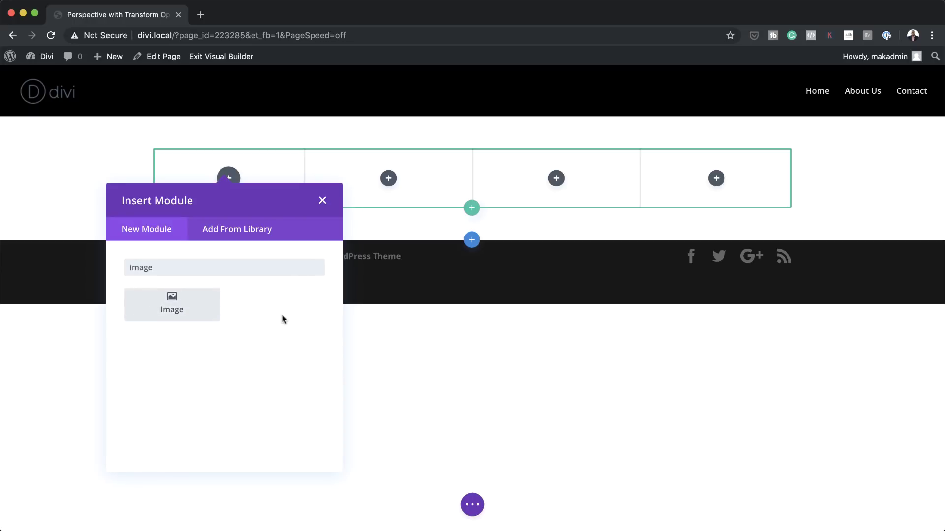
pyautogui.click(170, 306)
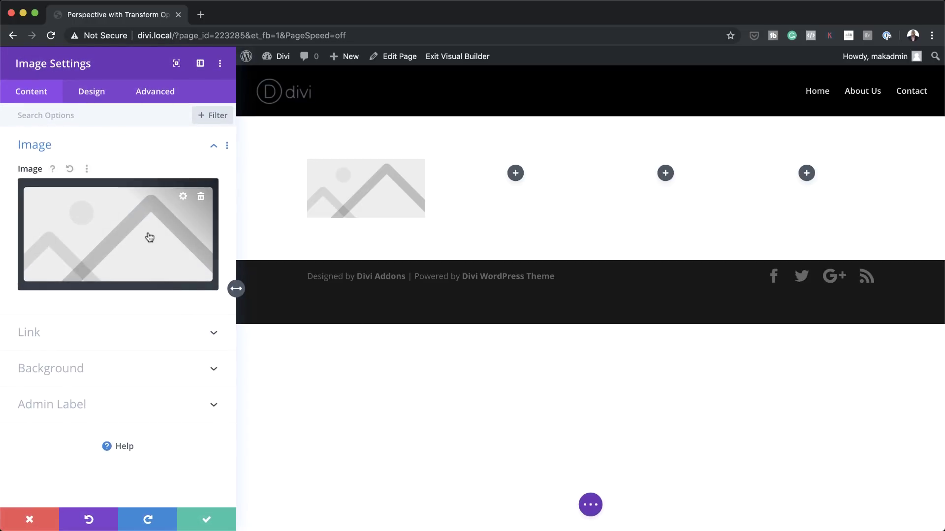
# Set the first column's image to travel-portrait-01.jpg from the media library and save the module
pyautogui.click(149, 238)
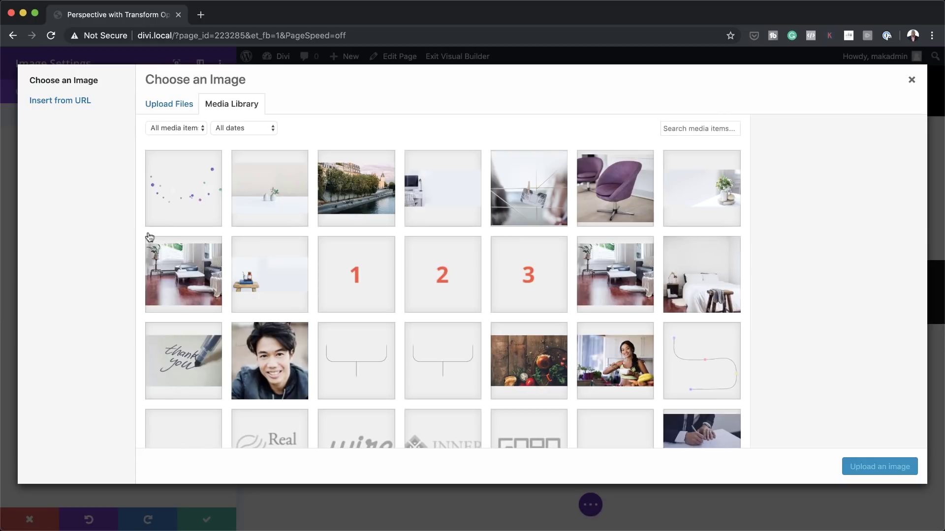
pyautogui.scroll(-5, 340, 270)
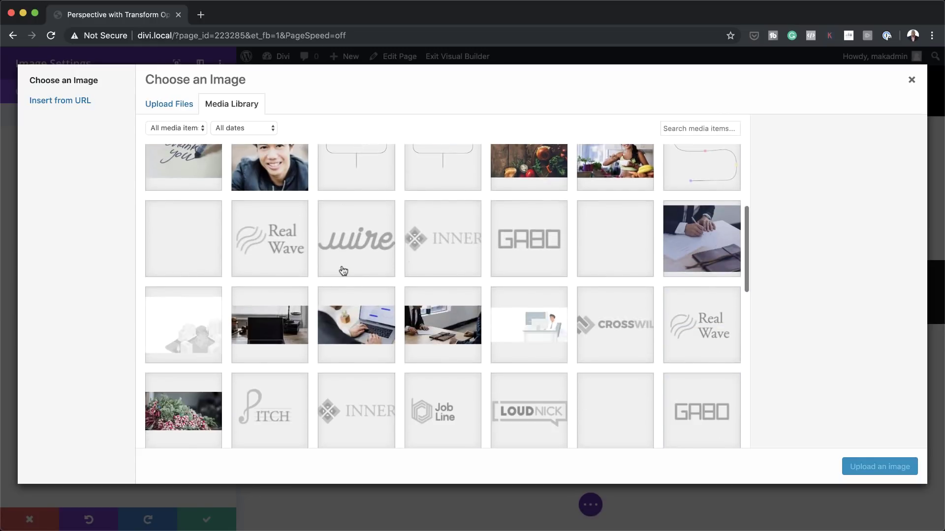
pyautogui.scroll(-1, 343, 271)
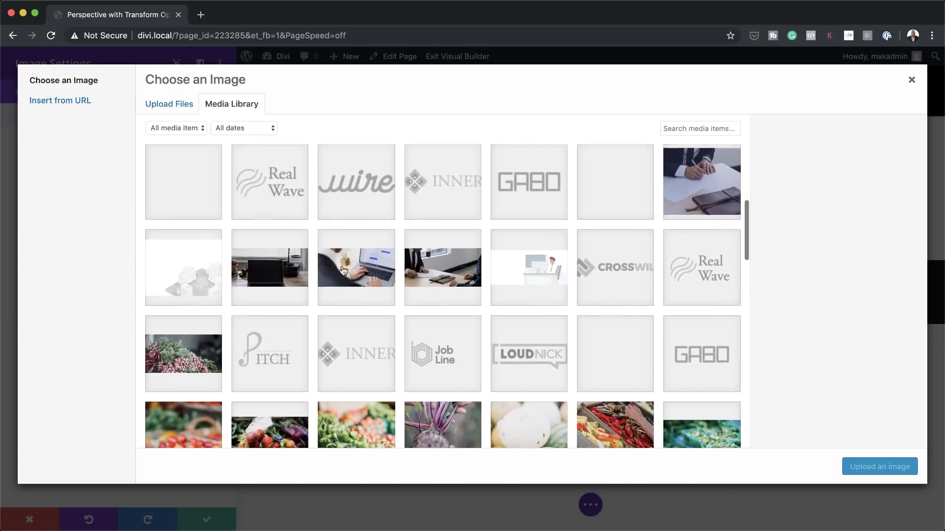
pyautogui.scroll(-1, 343, 270)
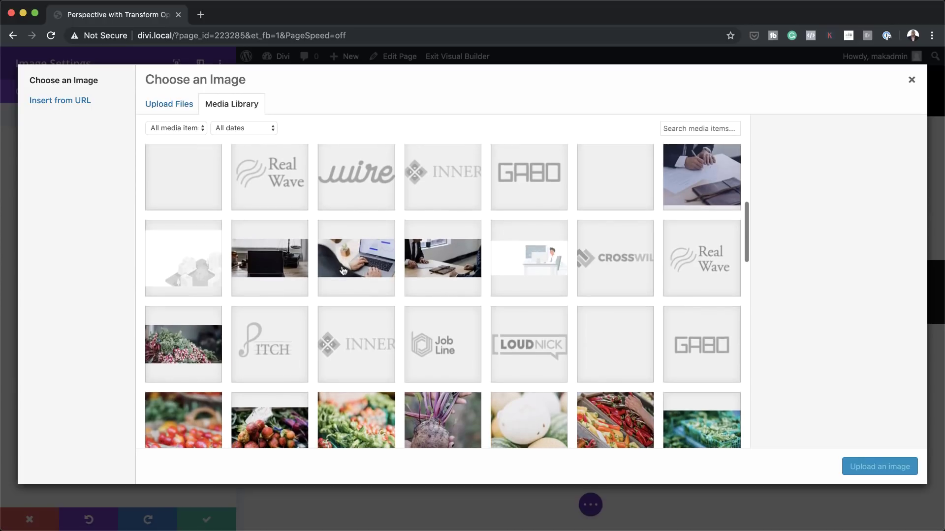
pyautogui.scroll(-10, 343, 271)
pyautogui.click(358, 332)
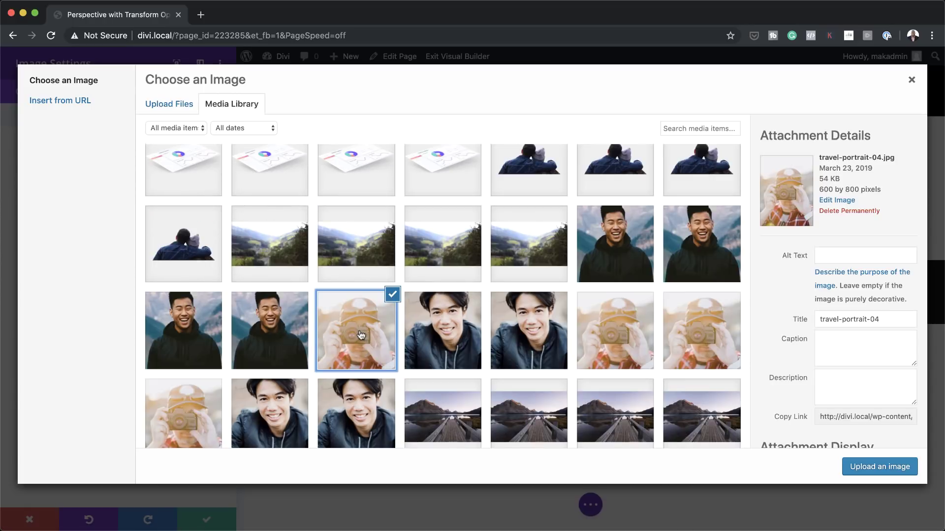
pyautogui.click(621, 253)
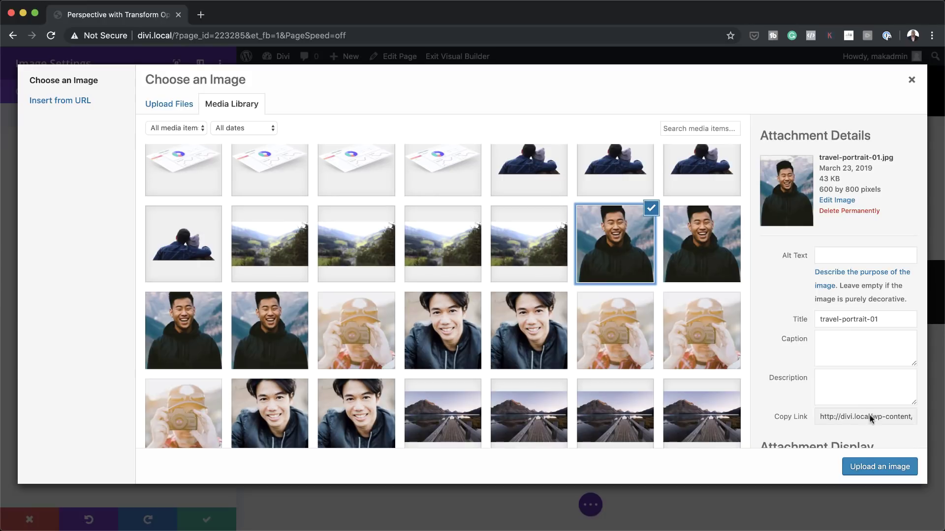
pyautogui.click(867, 470)
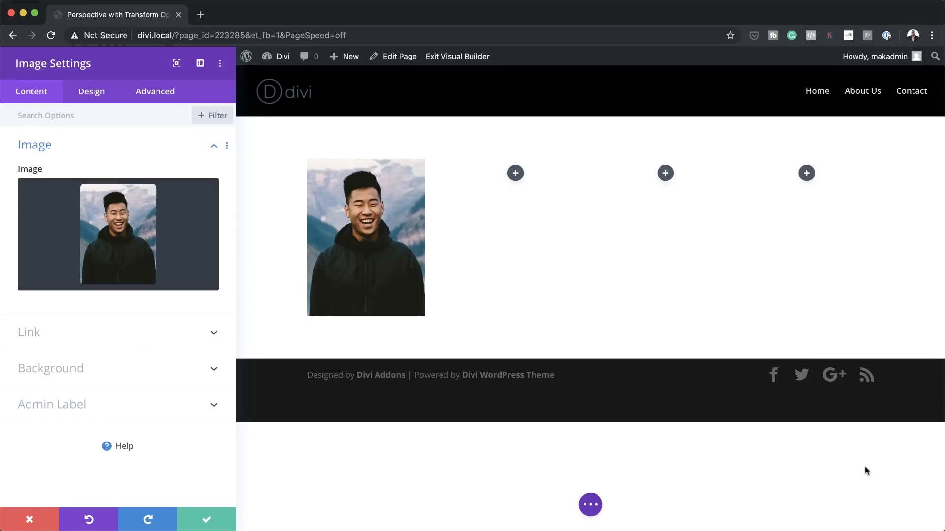
pyautogui.click(207, 521)
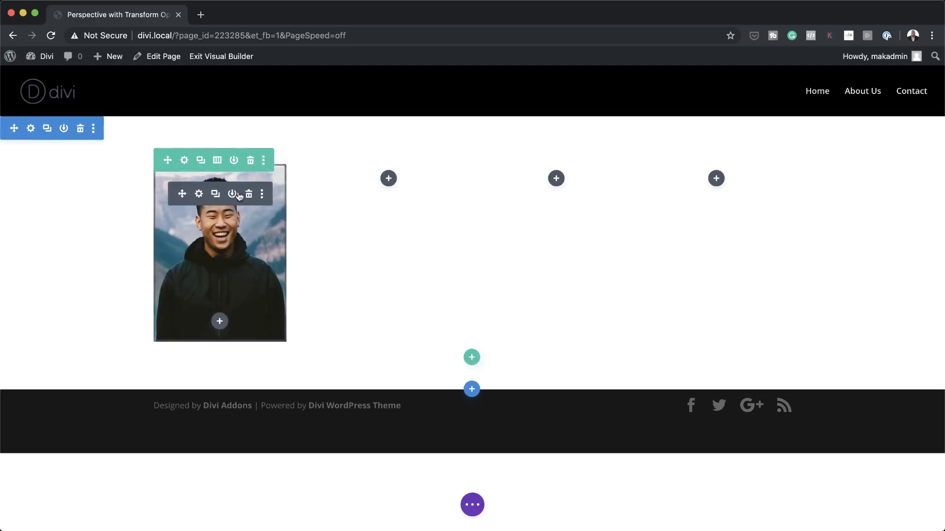
# Copy the portrait image module into the three empty columns so that each column holds one image
pyautogui.click(216, 195)
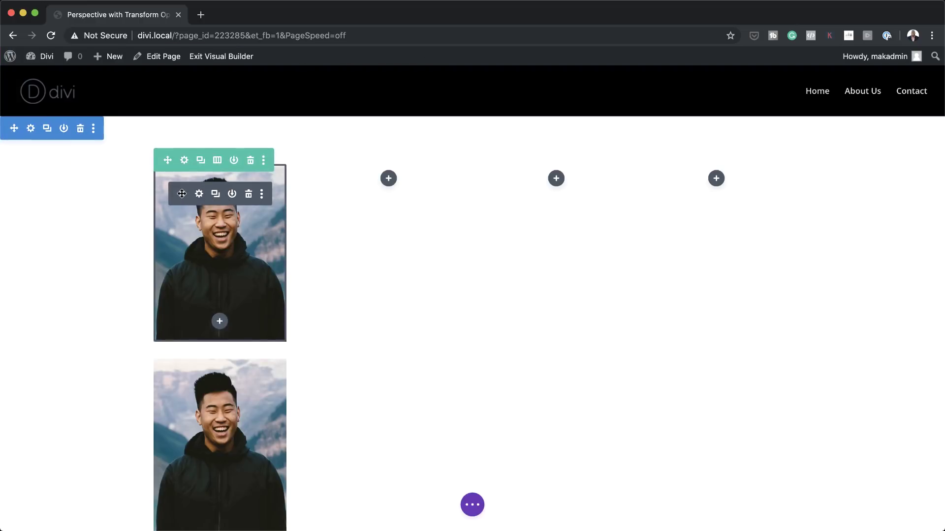
pyautogui.moveTo(182, 194); pyautogui.dragTo(407, 180)
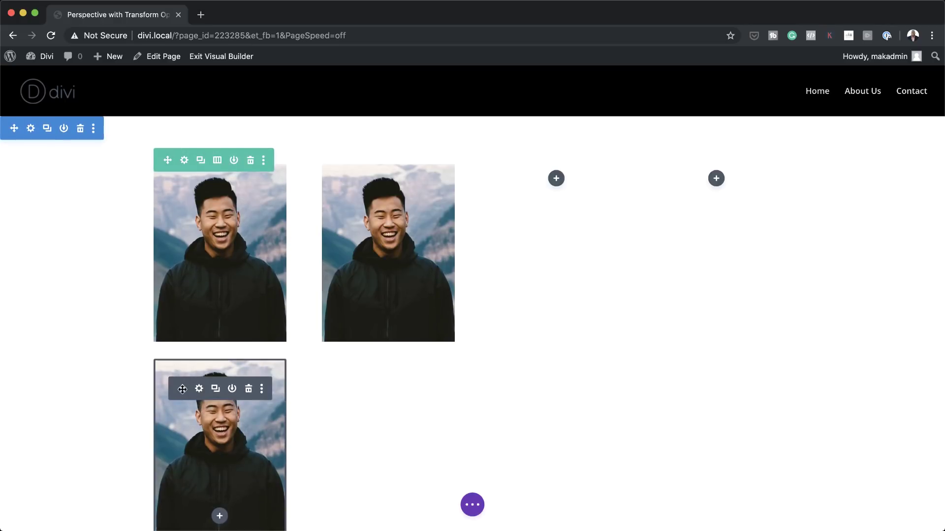
pyautogui.press('super+v')
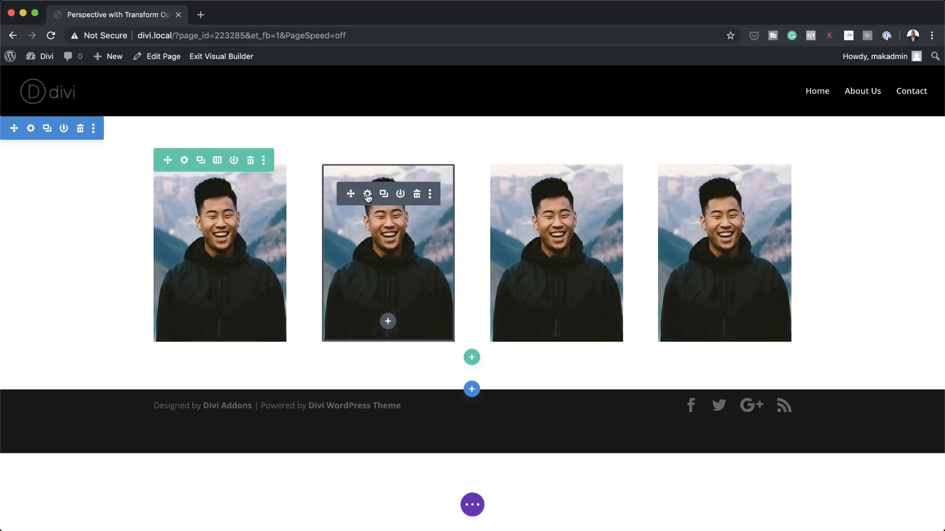
# Replace the second column's image with the camera portrait travel-portrait-04.jpg from the media library and save the module
pyautogui.click(367, 195)
pyautogui.click(141, 228)
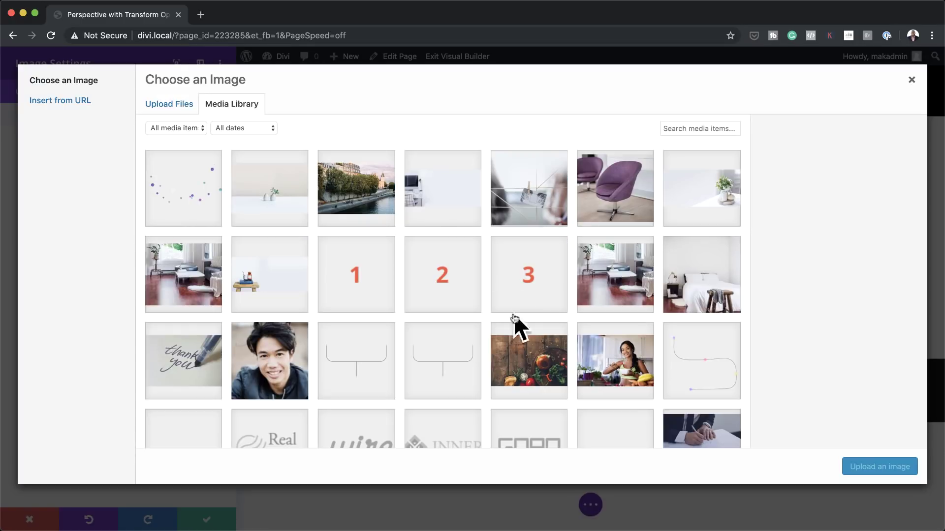
pyautogui.scroll(-20, 514, 320)
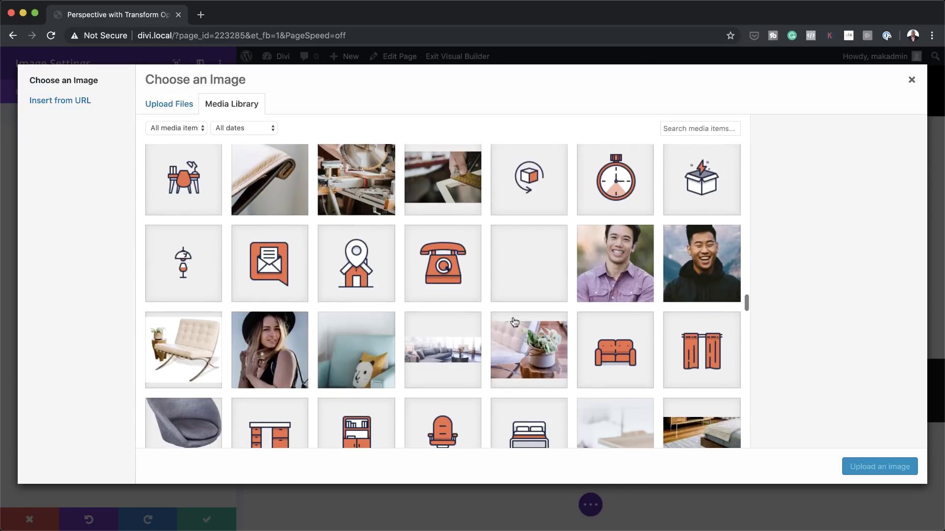
pyautogui.scroll(-20, 514, 323)
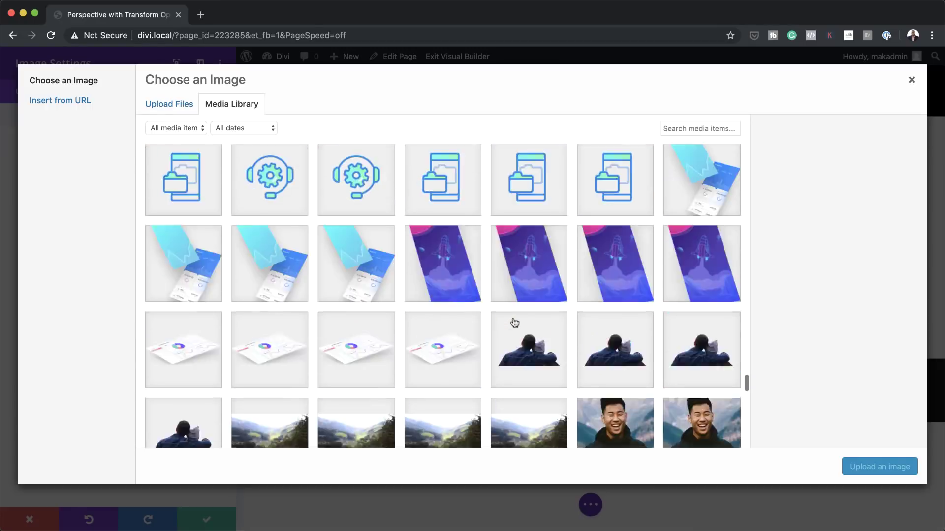
pyautogui.scroll(-4, 514, 322)
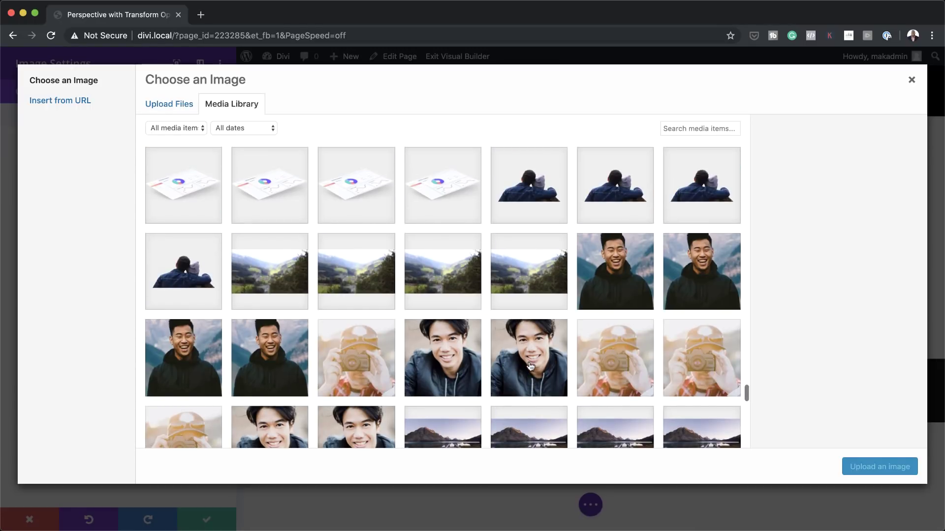
pyautogui.click(370, 367)
pyautogui.click(874, 468)
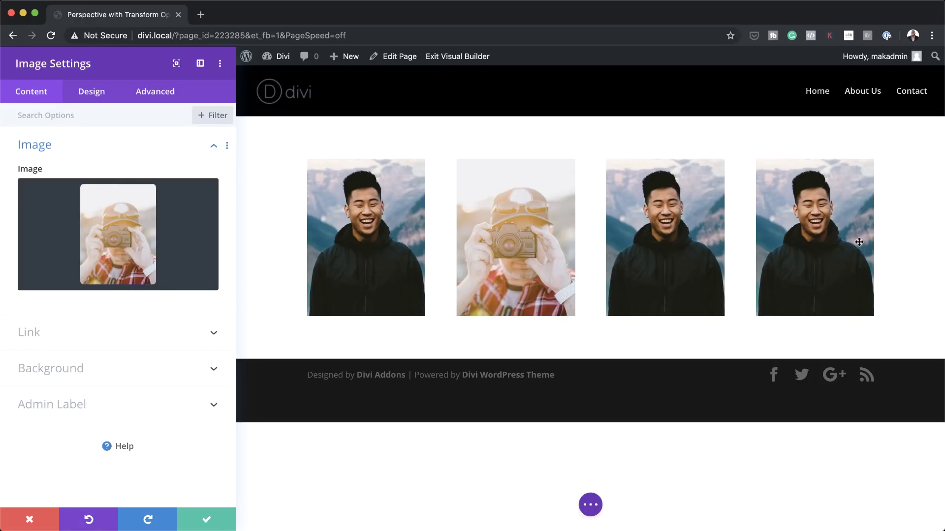
pyautogui.click(229, 525)
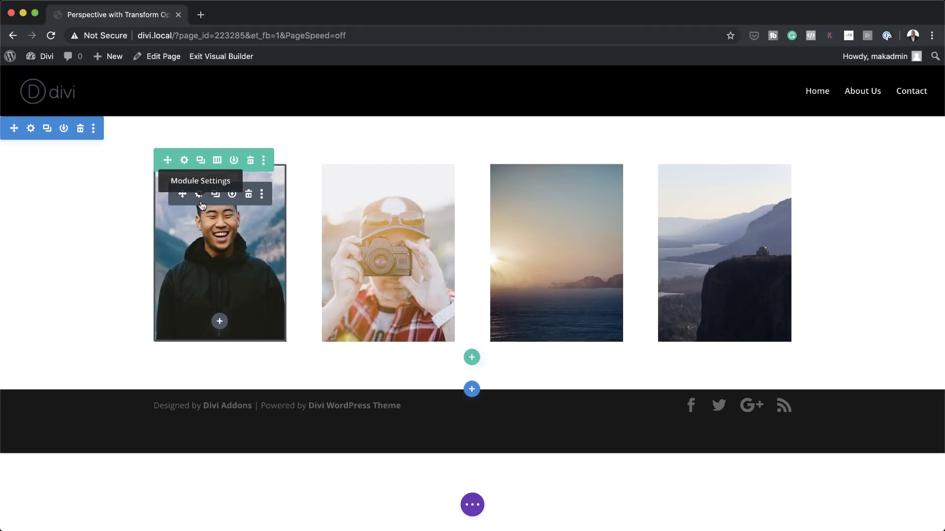
# Set the first image's padding to 3% on the top, bottom, left and right, linking each opposite pair
pyautogui.click(199, 197)
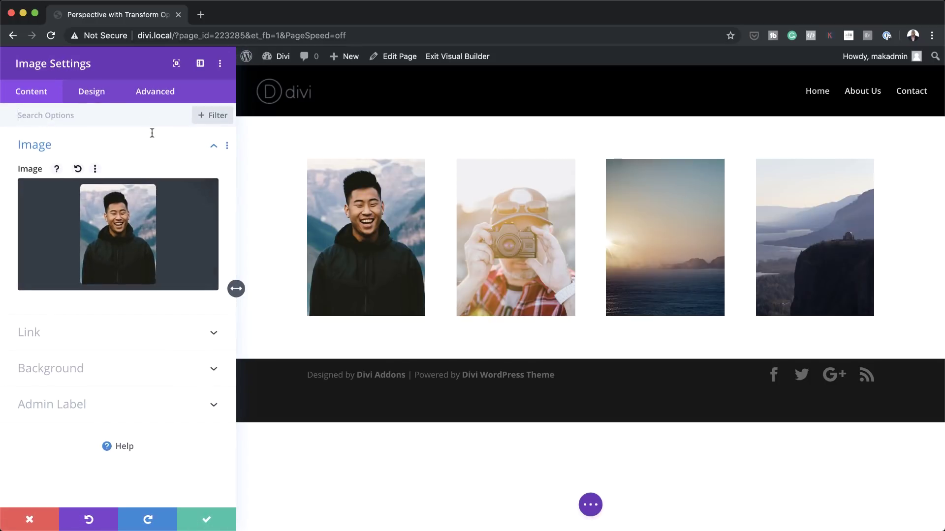
pyautogui.click(91, 93)
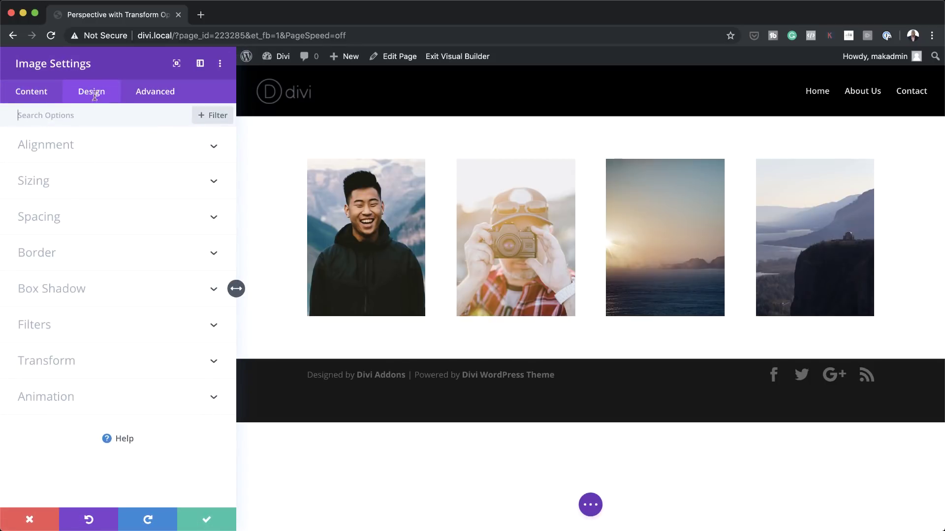
pyautogui.click(62, 221)
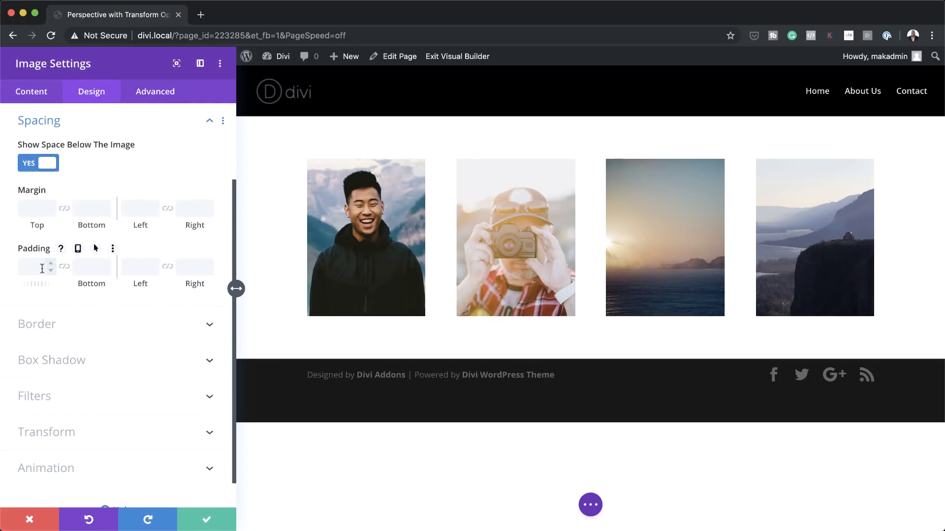
pyautogui.click(34, 267)
pyautogui.write('3%')
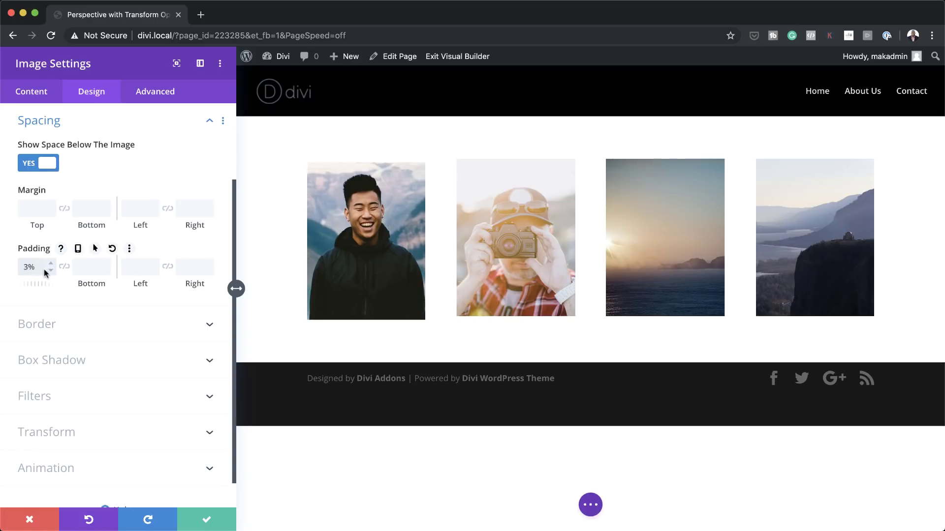
pyautogui.click(65, 267)
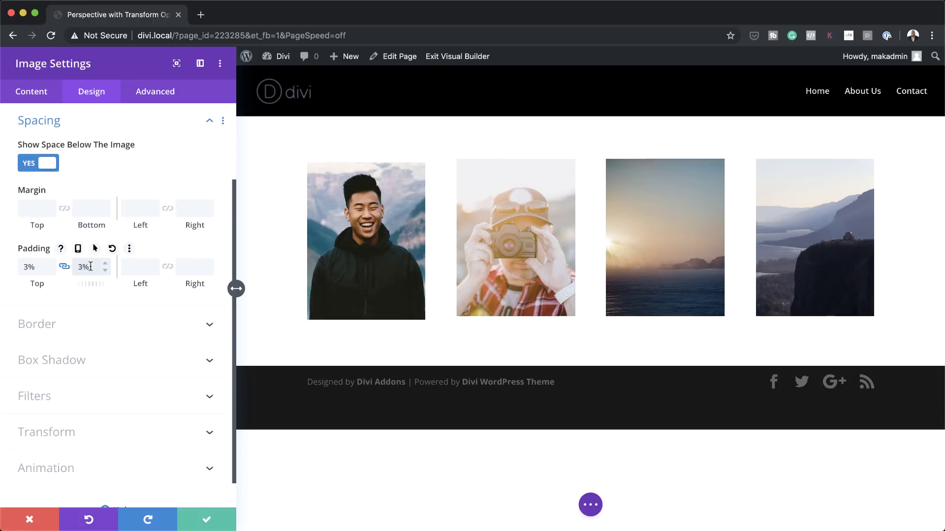
pyautogui.click(134, 267)
pyautogui.write('3%')
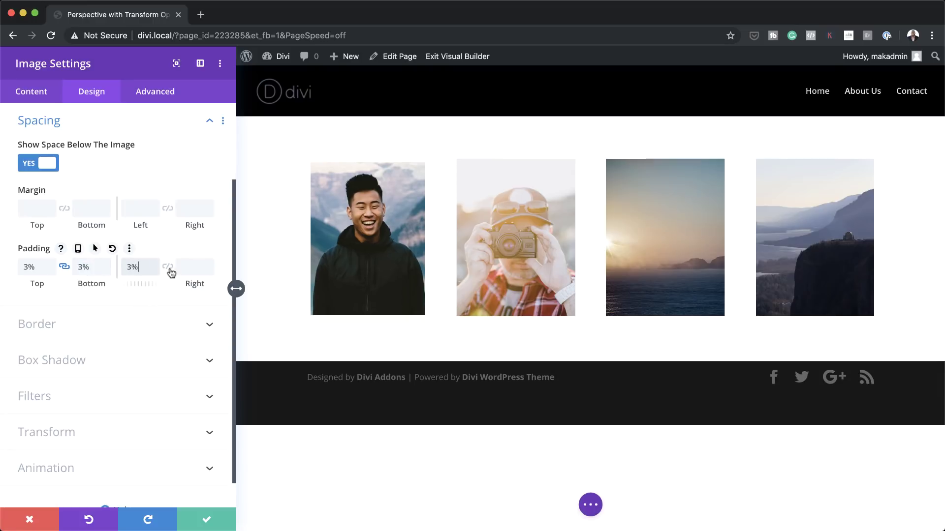
pyautogui.click(168, 269)
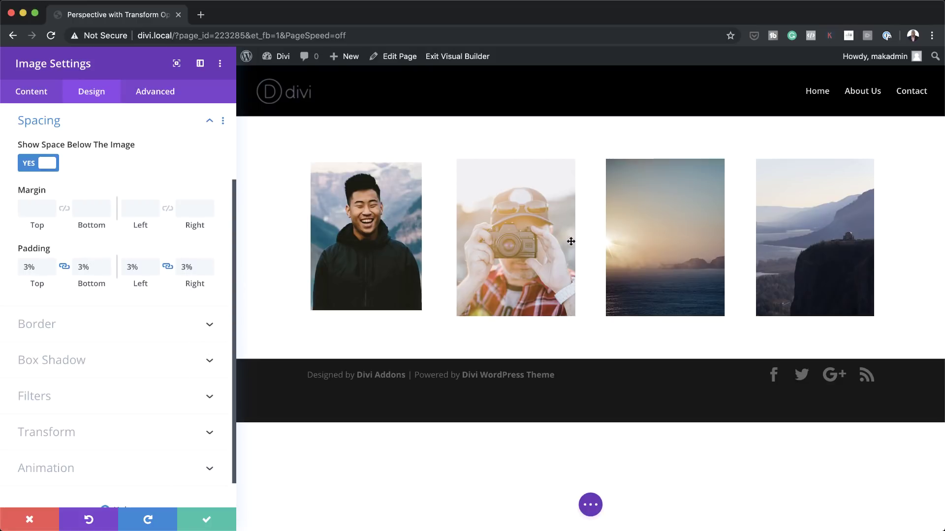
# Copy the first image's padding, save the module, and paste the padding onto the other three images
pyautogui.moveTo(89, 254)
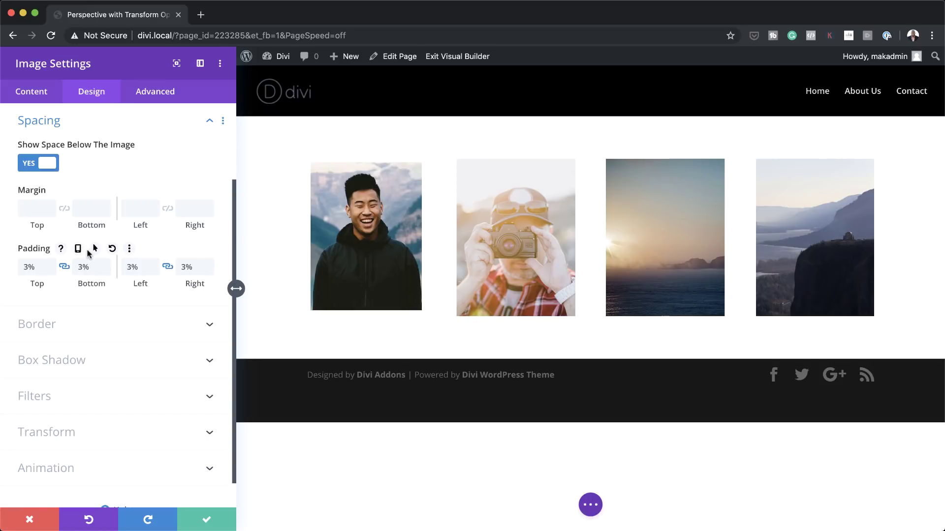
pyautogui.rightClick(147, 252)
pyautogui.click(206, 520)
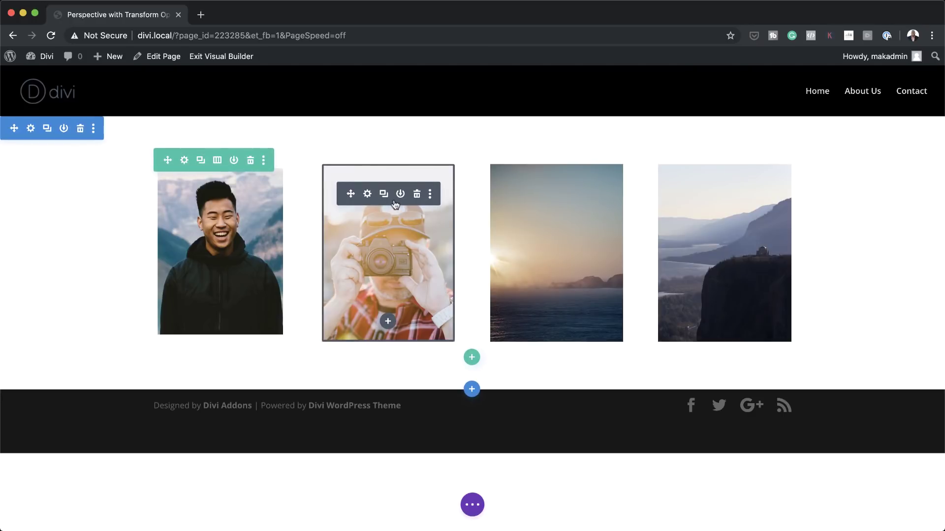
pyautogui.rightClick(395, 205)
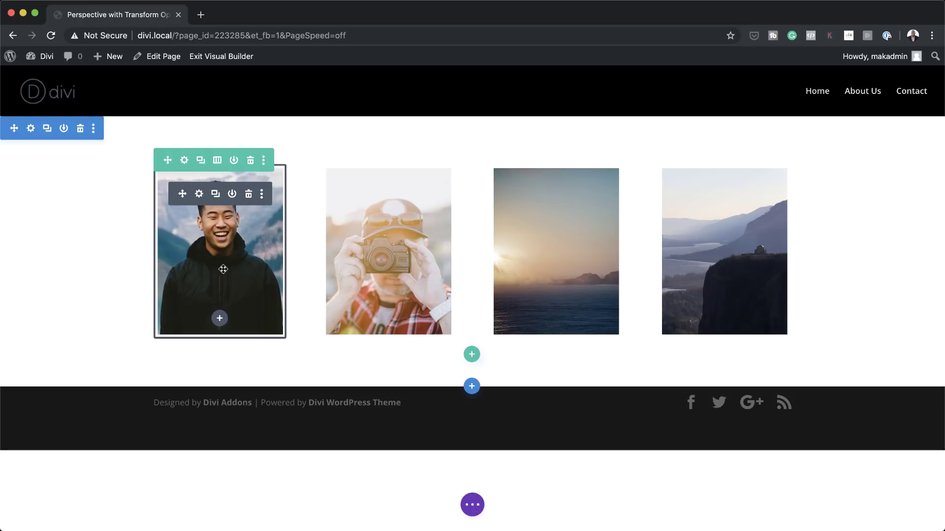
# Duplicate each of the four images once to form a second row in the grid
pyautogui.click(215, 193)
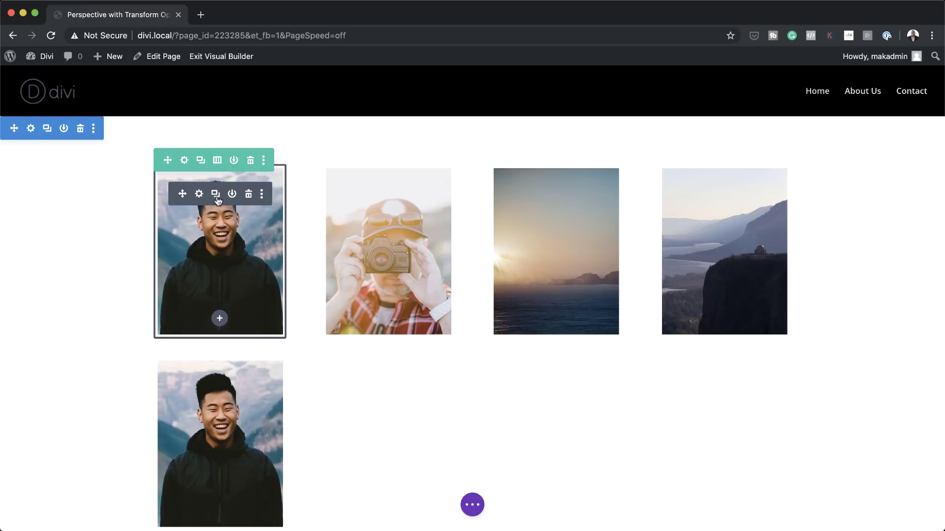
pyautogui.click(383, 194)
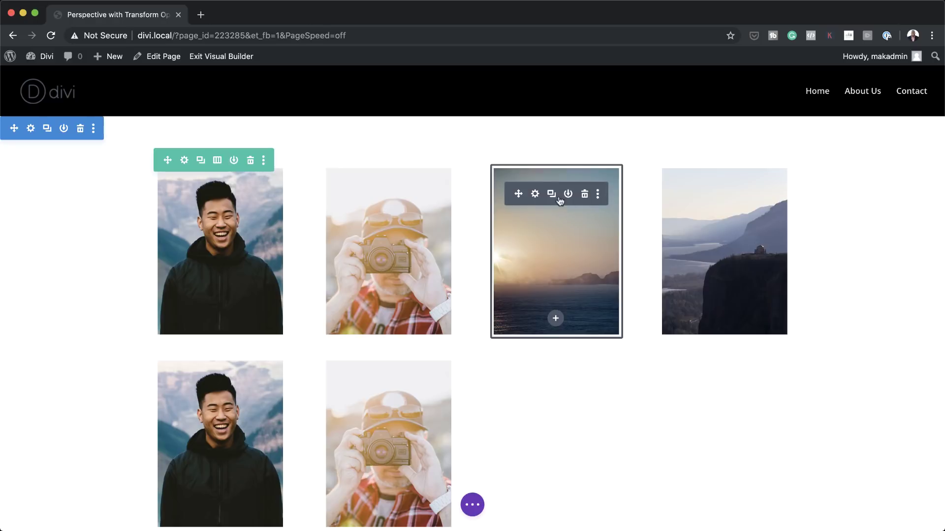
pyautogui.click(552, 194)
pyautogui.click(720, 193)
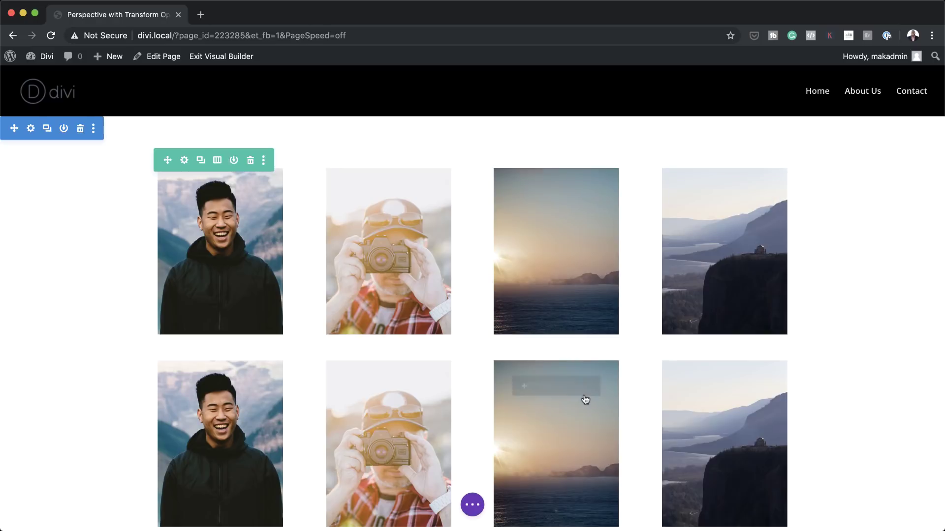
# Duplicate each of the four second-row images to add a third row below them
pyautogui.scroll(-3, 585, 396)
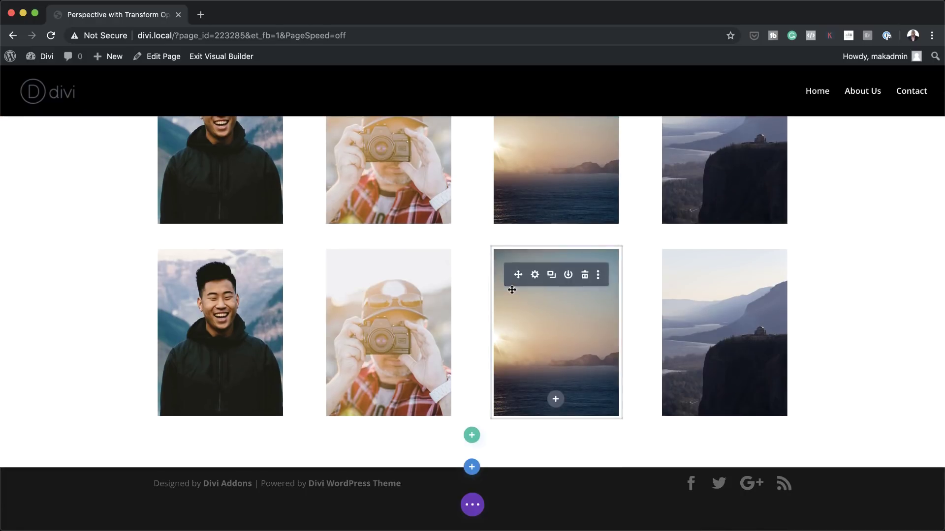
pyautogui.click(215, 276)
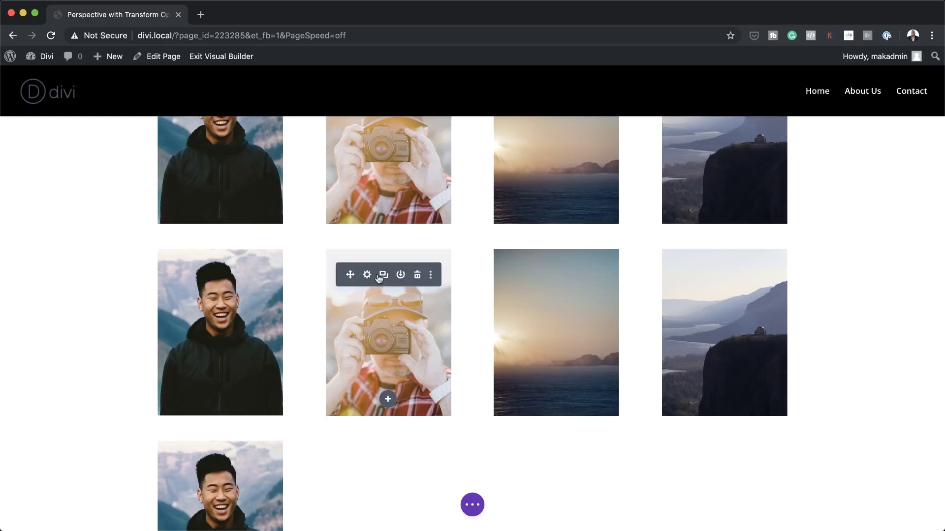
pyautogui.click(383, 277)
pyautogui.click(552, 276)
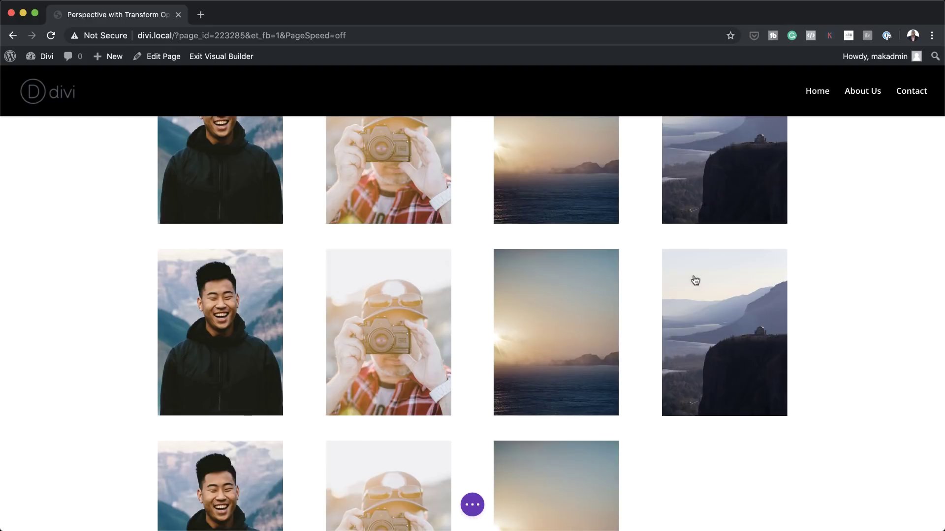
pyautogui.click(719, 276)
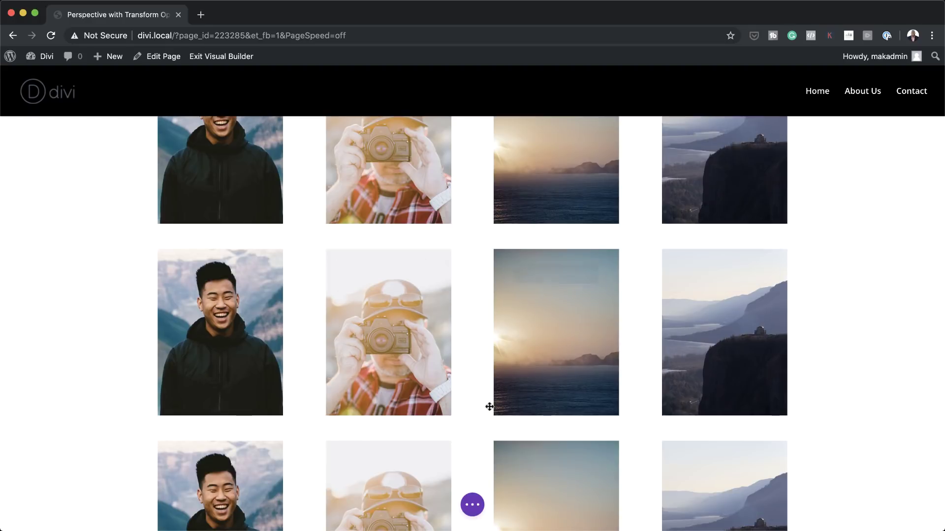
# Vary the duplicated images in the second and third rows with other portrait photos from the media library
pyautogui.scroll(-4, 485, 408)
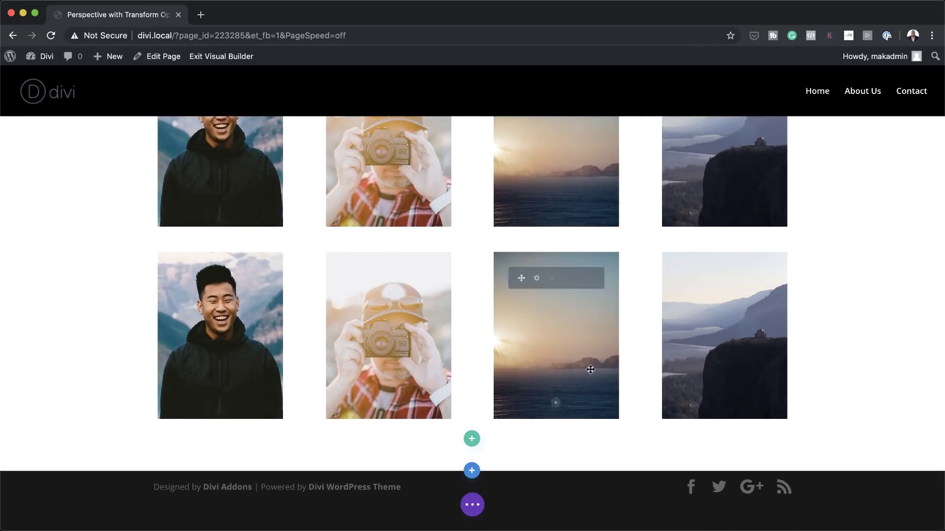
pyautogui.scroll(4, 587, 374)
pyautogui.scroll(3, 588, 375)
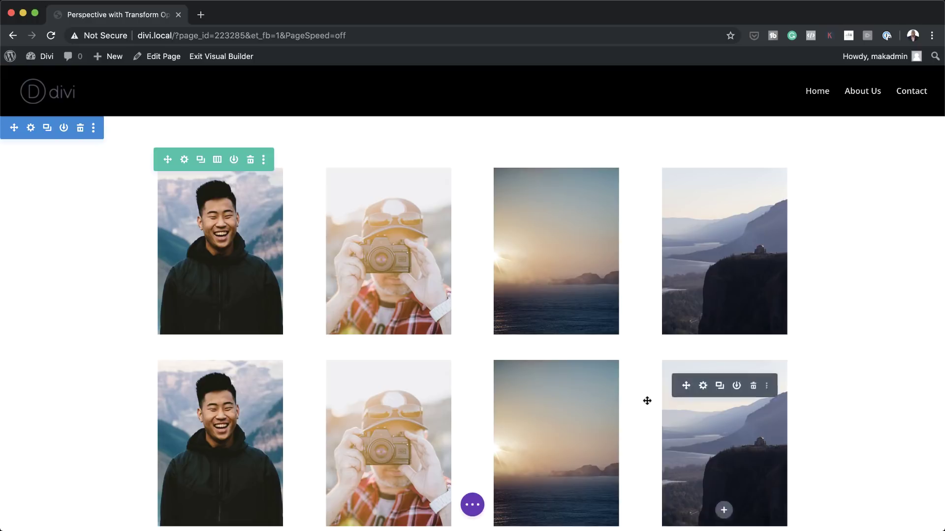
pyautogui.scroll(-1, 400, 400)
pyautogui.scroll(-3, 389, 389)
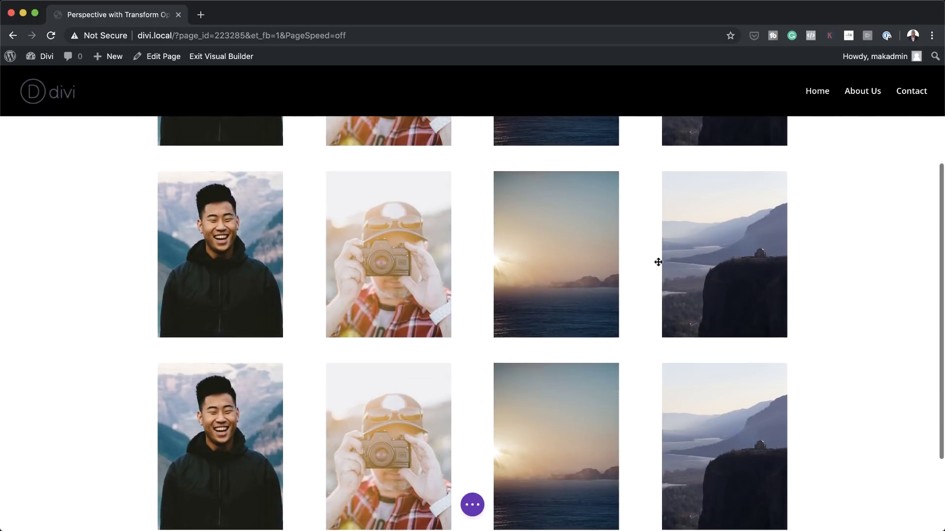
pyautogui.click(199, 197)
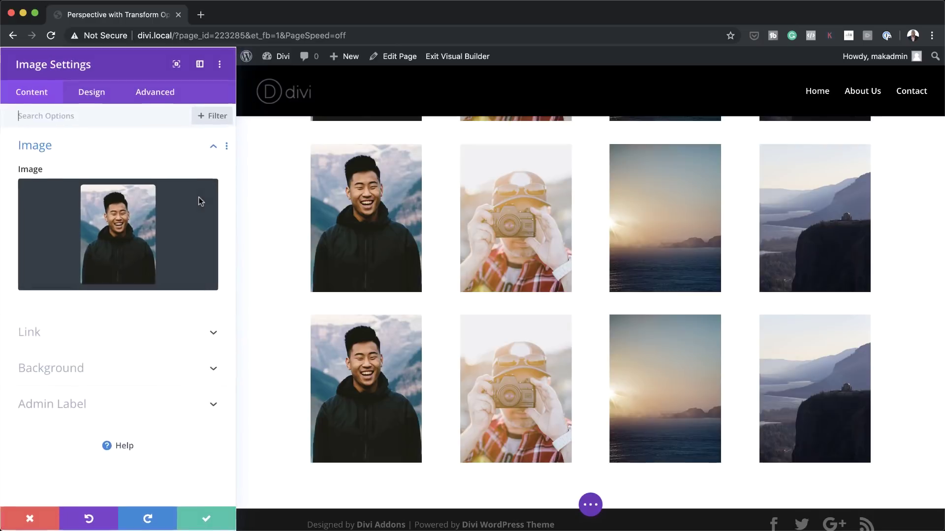
pyautogui.click(171, 233)
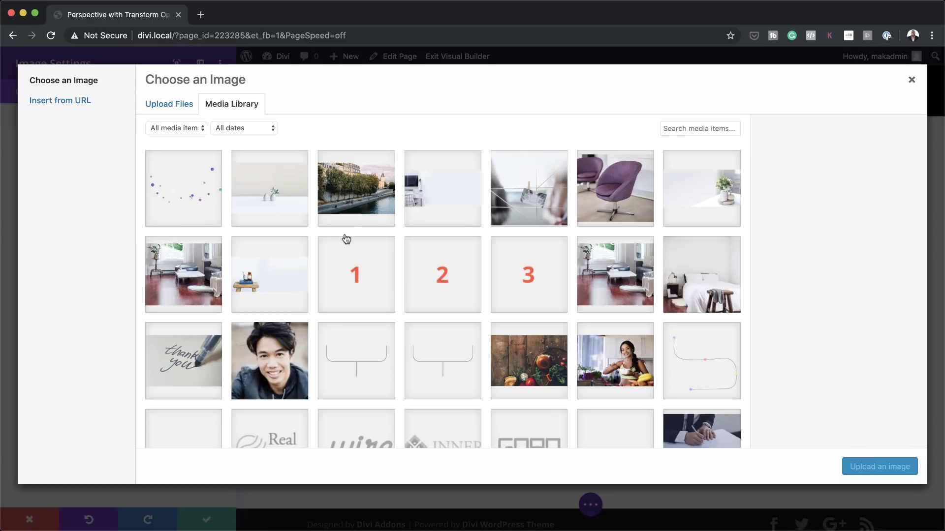
pyautogui.scroll(-5, 617, 339)
pyautogui.scroll(-3, 629, 362)
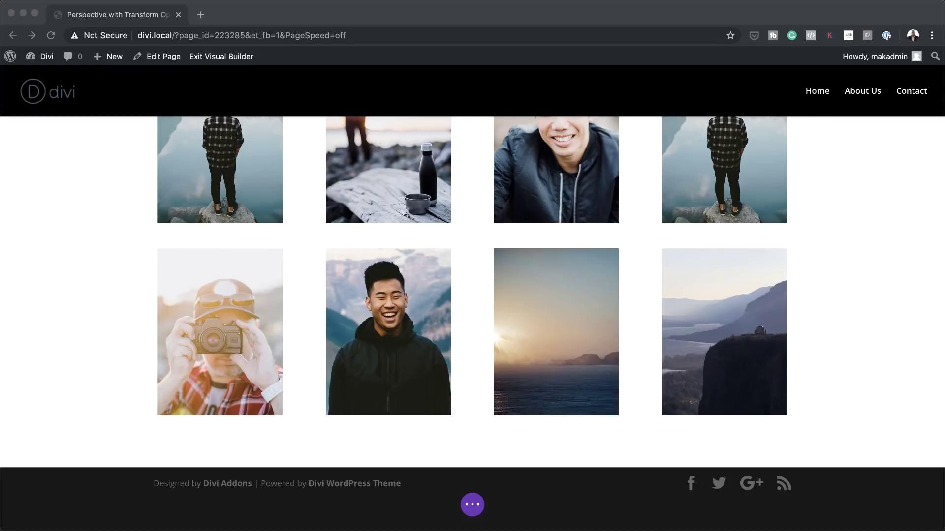
pyautogui.scroll(10, 492, 342)
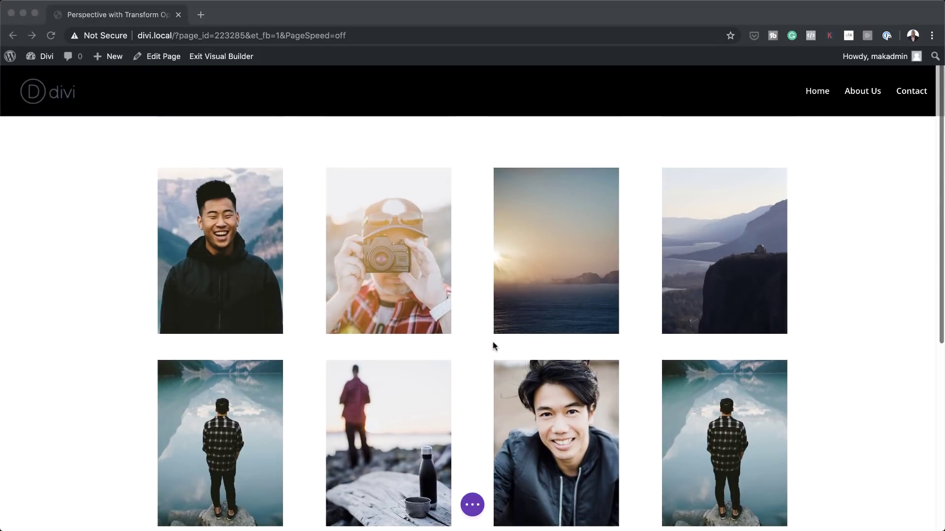
# Set the section's background color to black, #000000
pyautogui.click(70, 185)
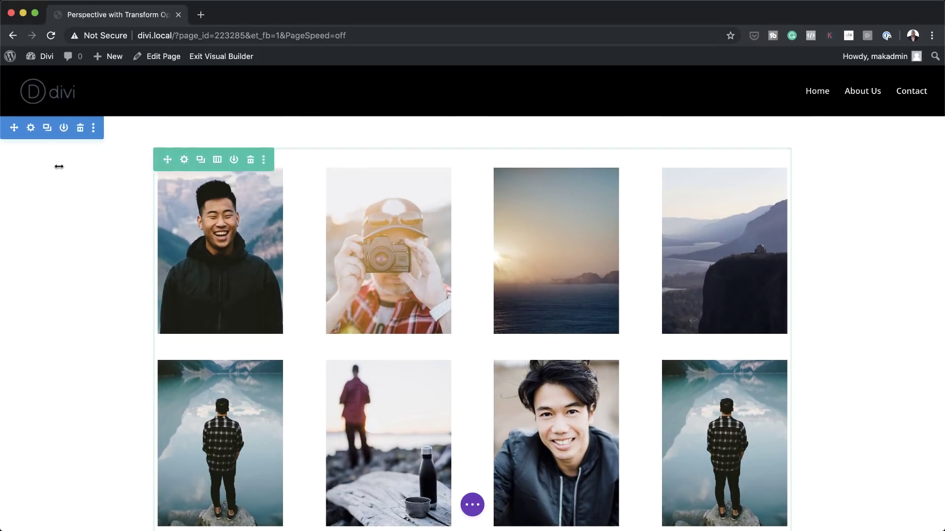
pyautogui.click(31, 128)
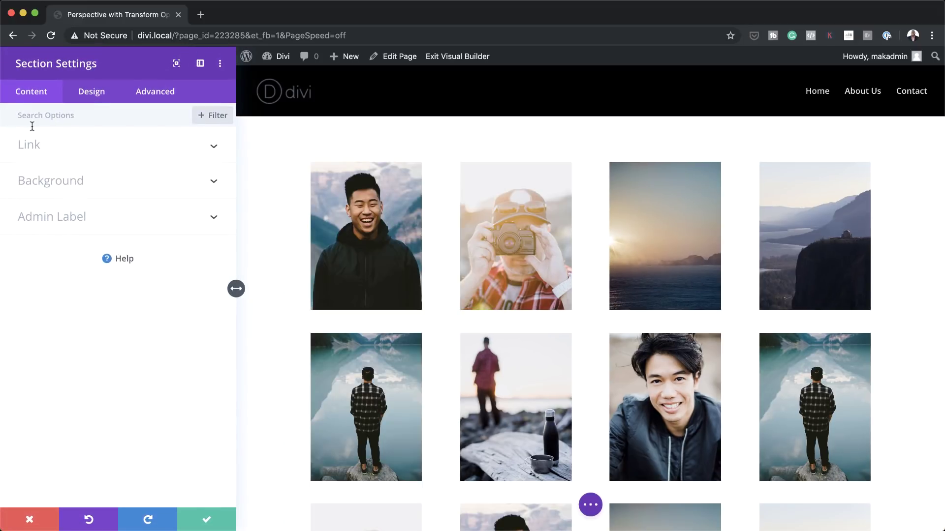
pyautogui.click(75, 183)
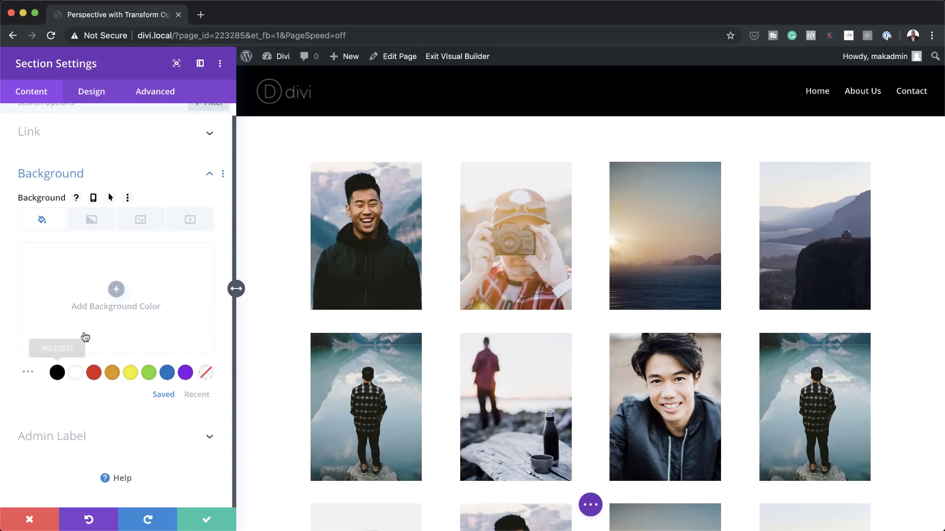
pyautogui.click(116, 290)
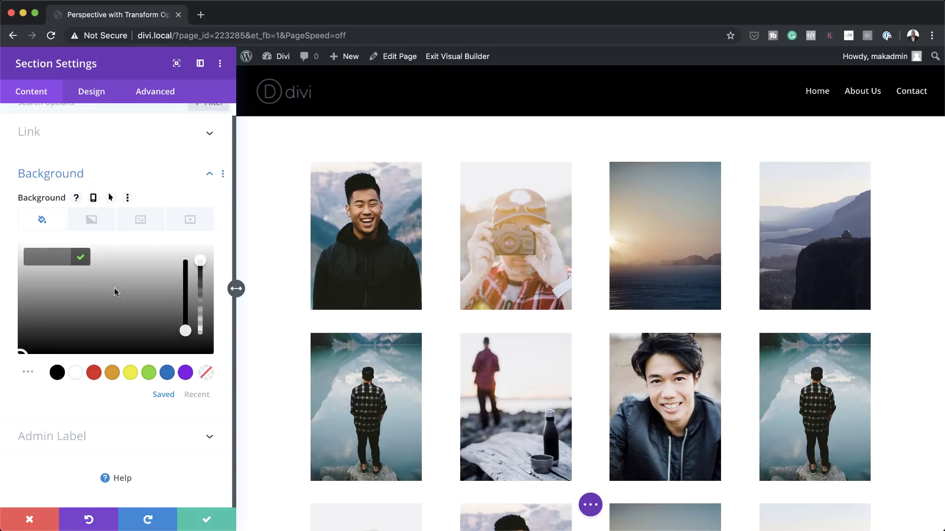
pyautogui.click(58, 373)
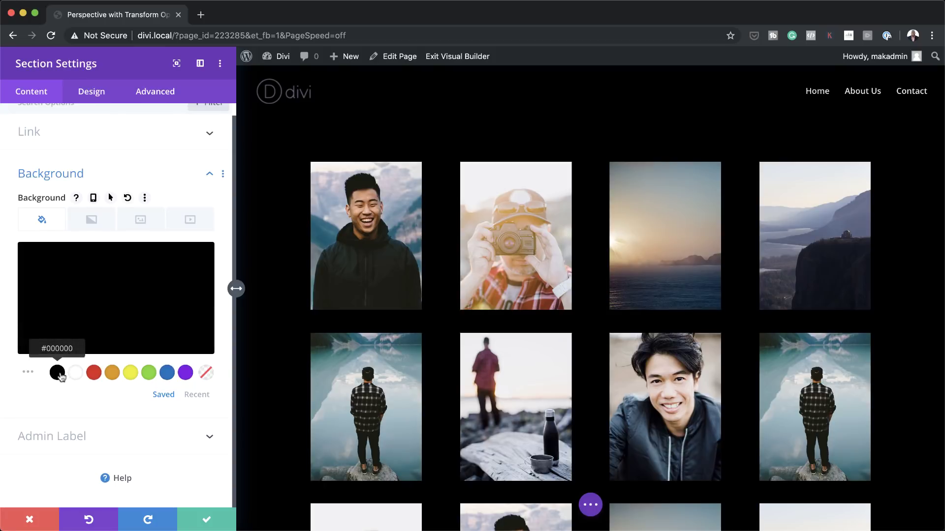
# Set the section's top and bottom padding to 0px, linking the two values
pyautogui.click(91, 96)
pyautogui.click(70, 254)
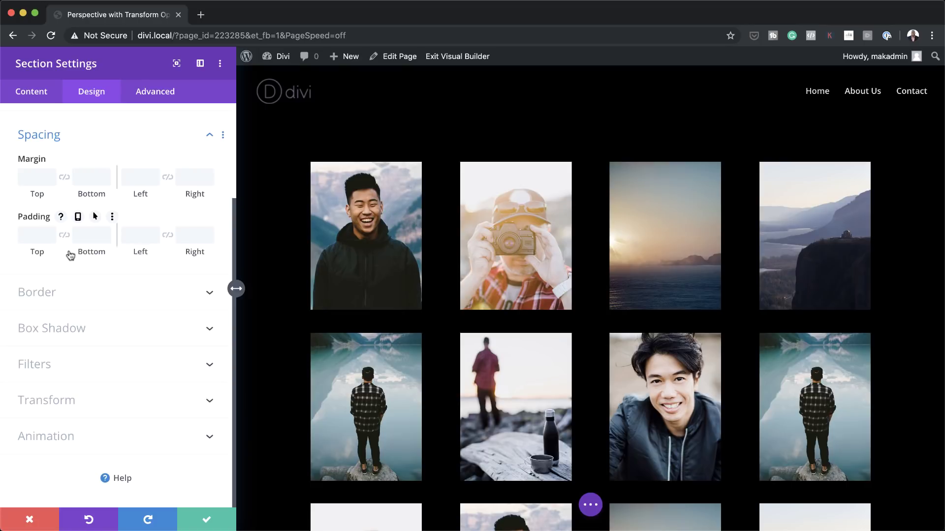
pyautogui.click(37, 237)
pyautogui.write('0')
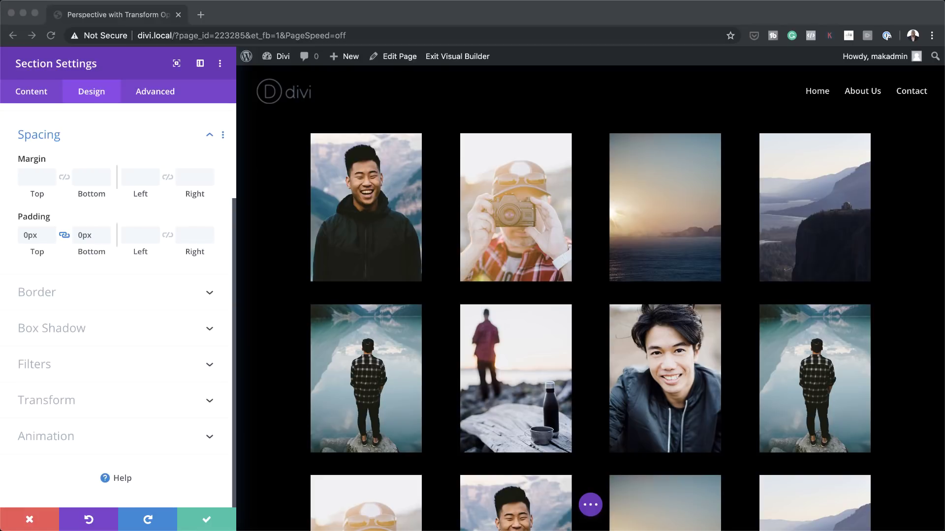
# Add the custom CSS "perspective: 400px;" to the section's main element
pyautogui.click(156, 94)
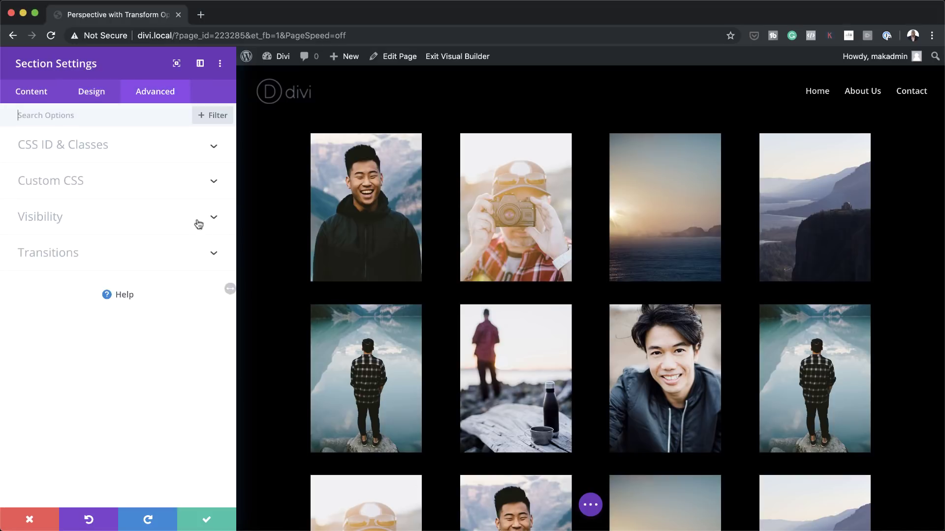
pyautogui.click(110, 179)
pyautogui.scroll(-1, 103, 246)
pyautogui.click(99, 273)
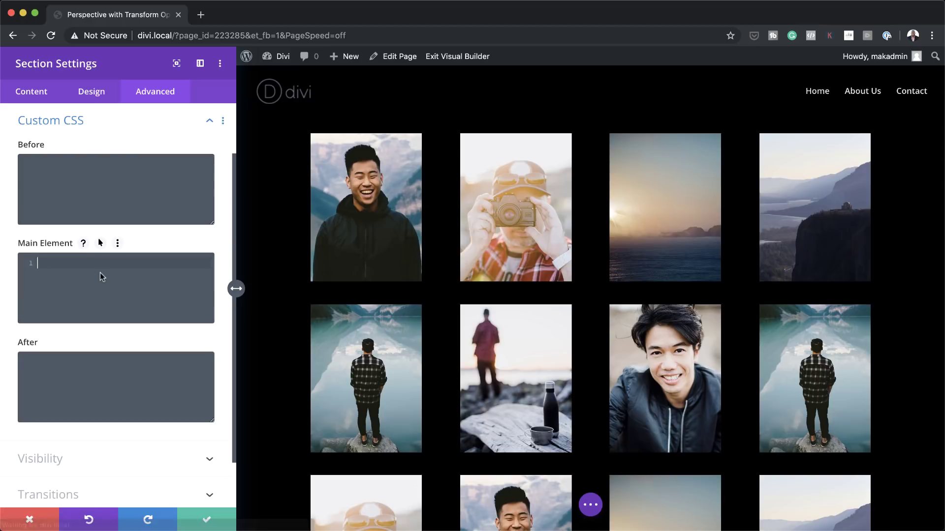
pyautogui.write('perspective: 400px;')
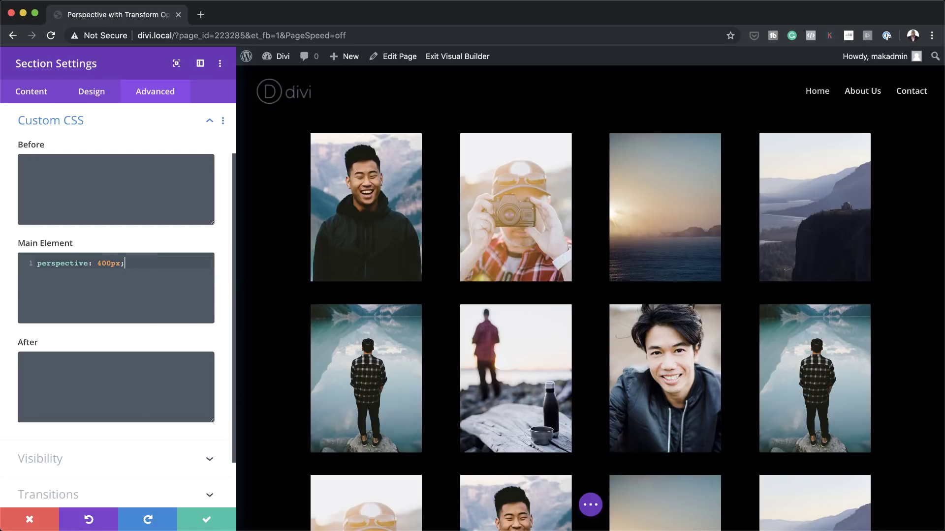
pyautogui.click(98, 459)
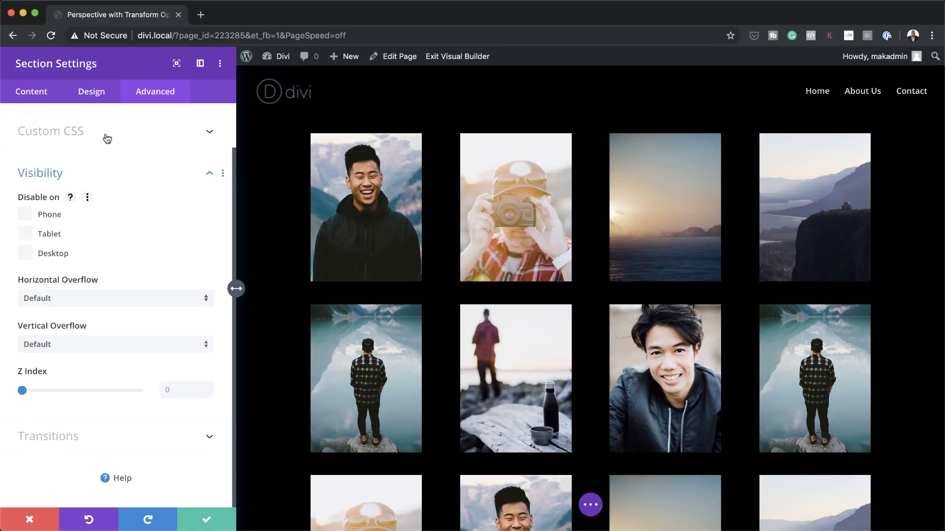
pyautogui.click(106, 131)
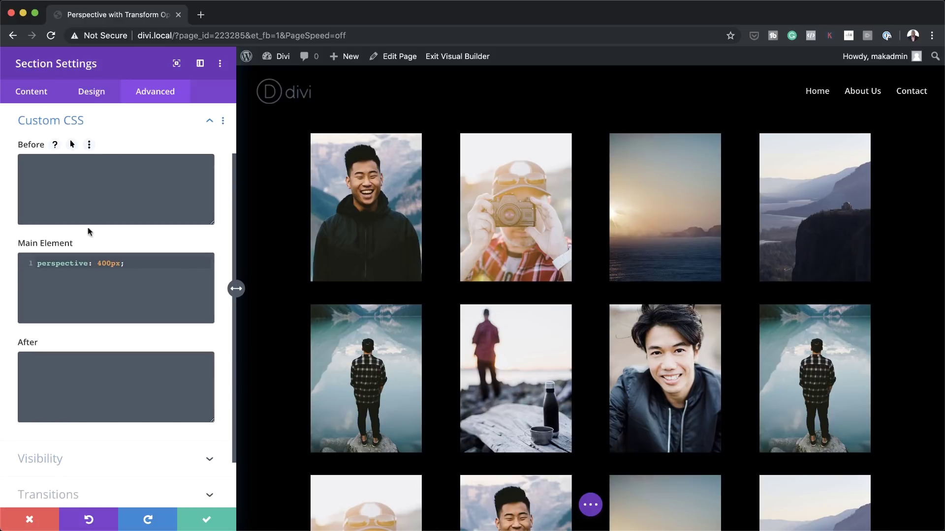
# Set the section's horizontal and vertical overflow to Hidden and save the section settings
pyautogui.scroll(-2, 96, 393)
pyautogui.click(79, 434)
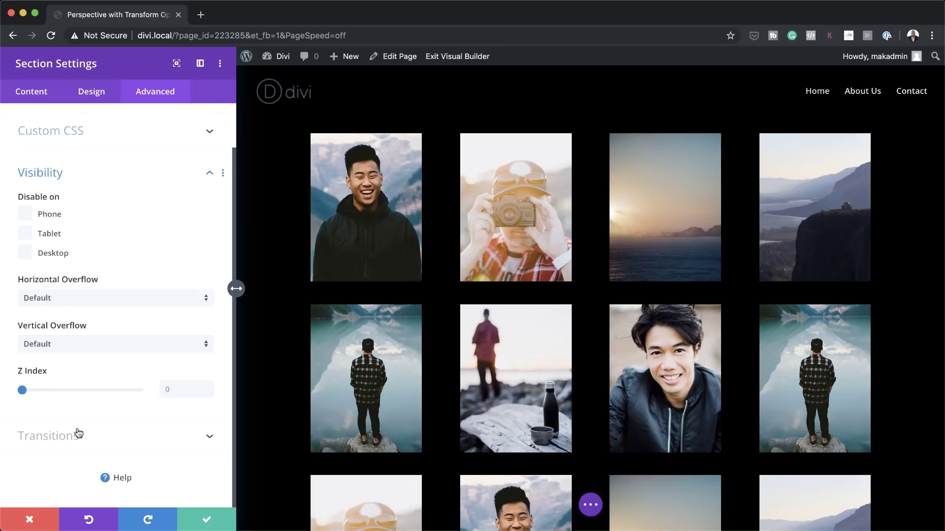
pyautogui.click(103, 299)
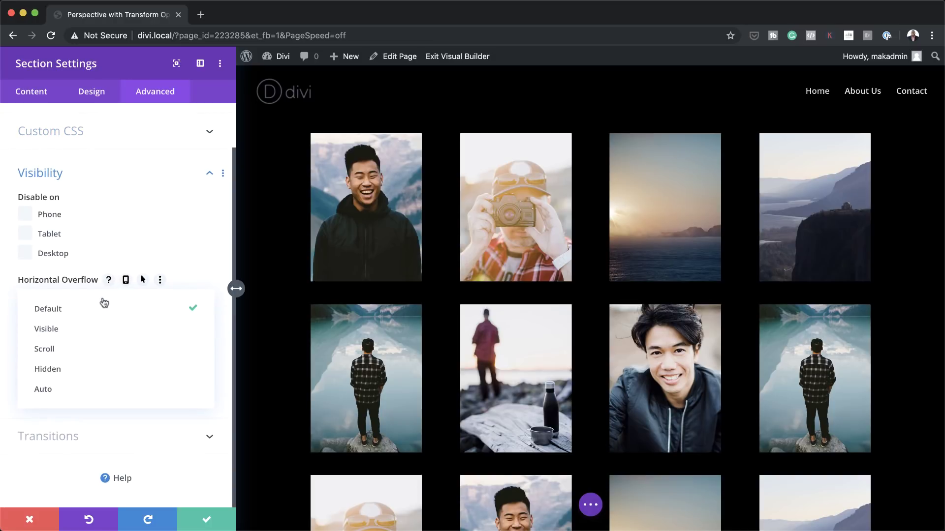
pyautogui.click(98, 374)
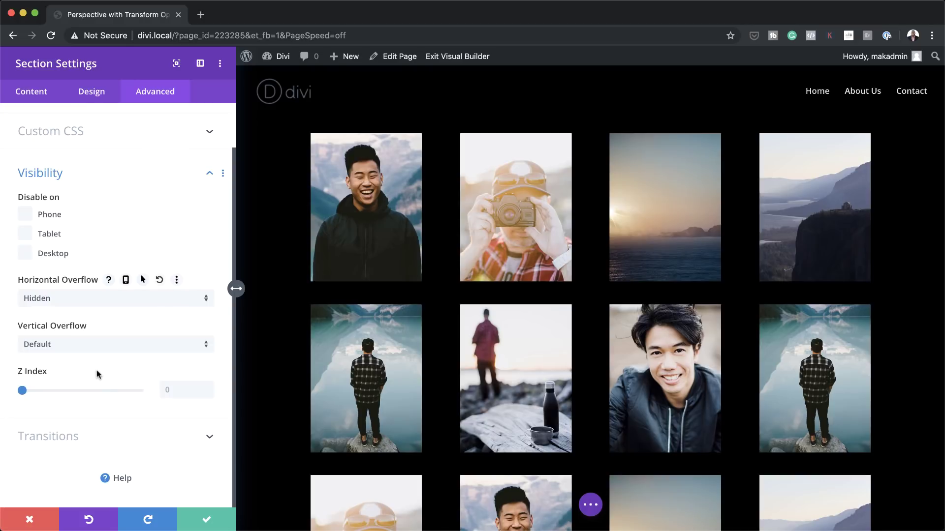
pyautogui.click(100, 345)
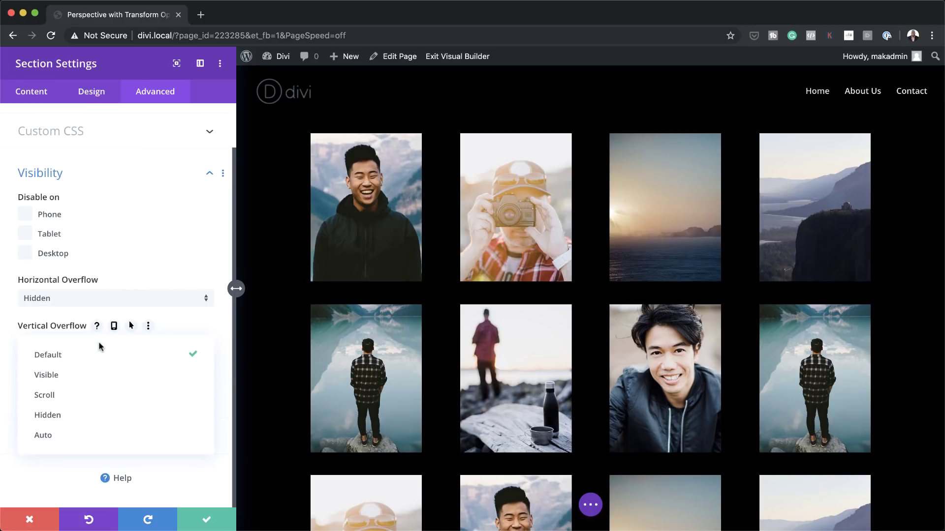
pyautogui.click(102, 415)
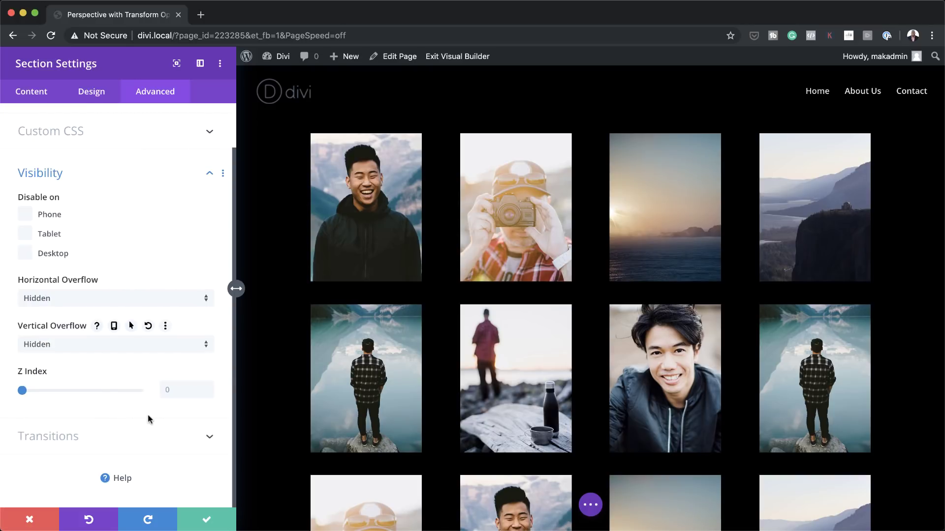
pyautogui.click(205, 520)
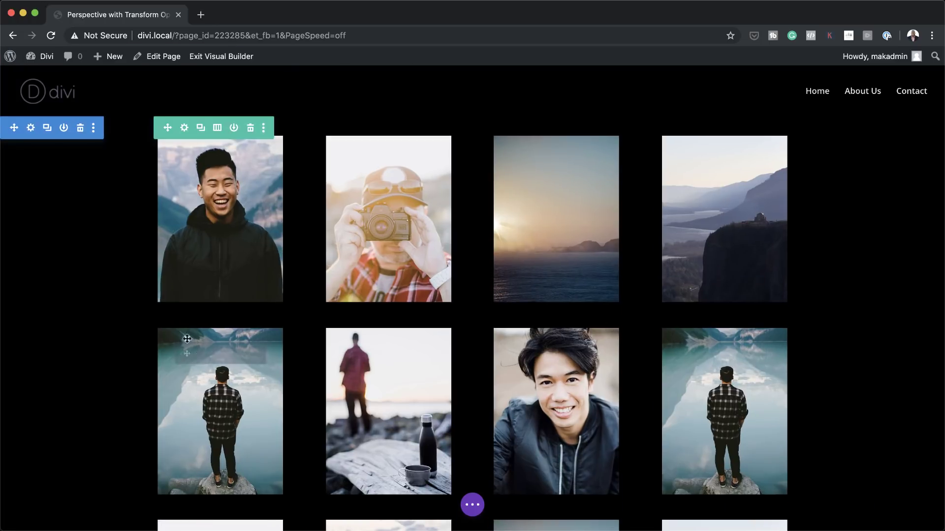
# Enable a custom gutter width for the image grid row and set it to 1
pyautogui.moveTo(186, 132)
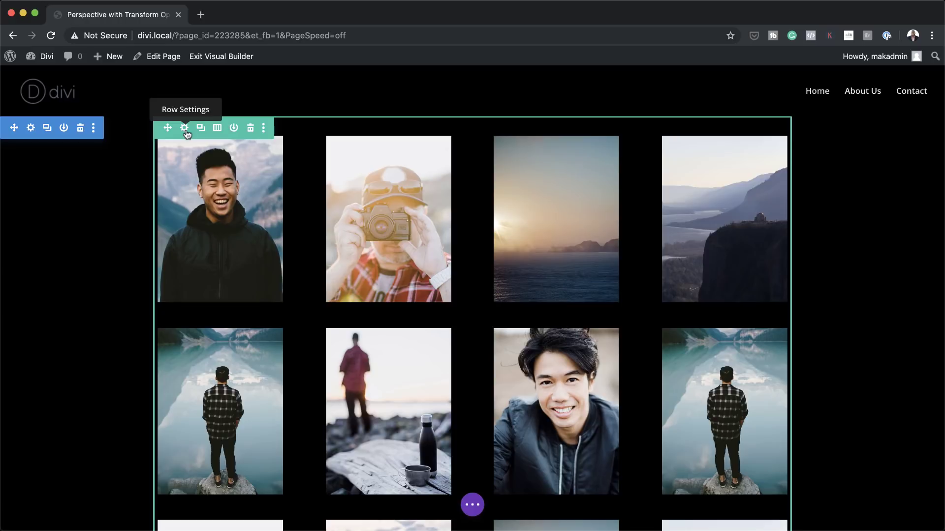
pyautogui.click(185, 129)
pyautogui.click(92, 92)
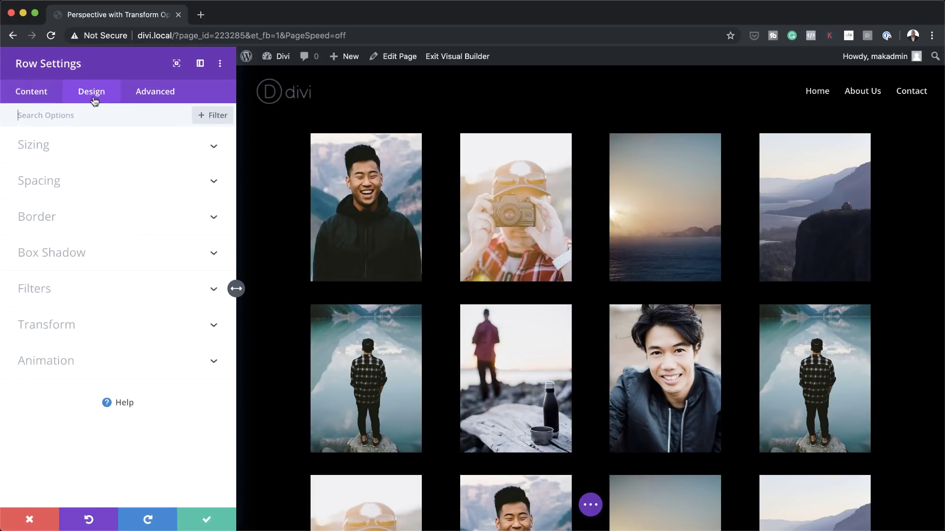
pyautogui.click(48, 148)
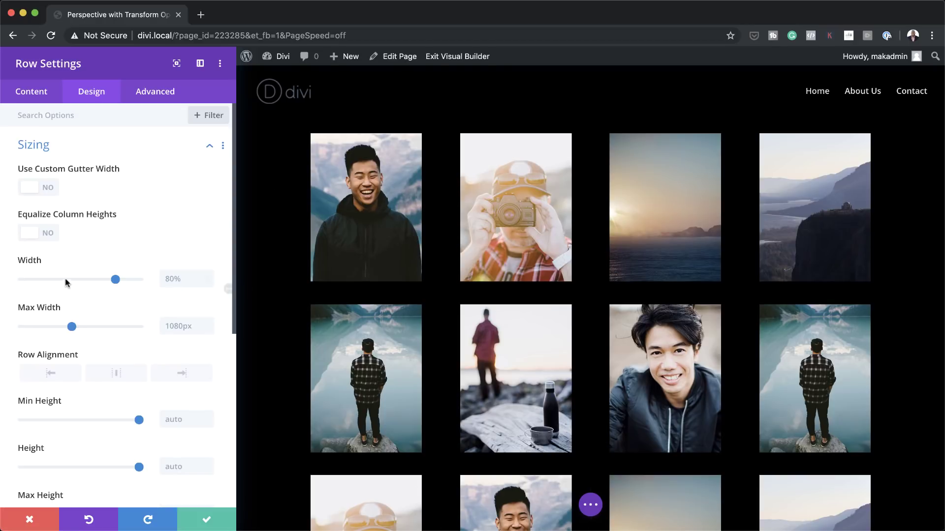
pyautogui.click(48, 191)
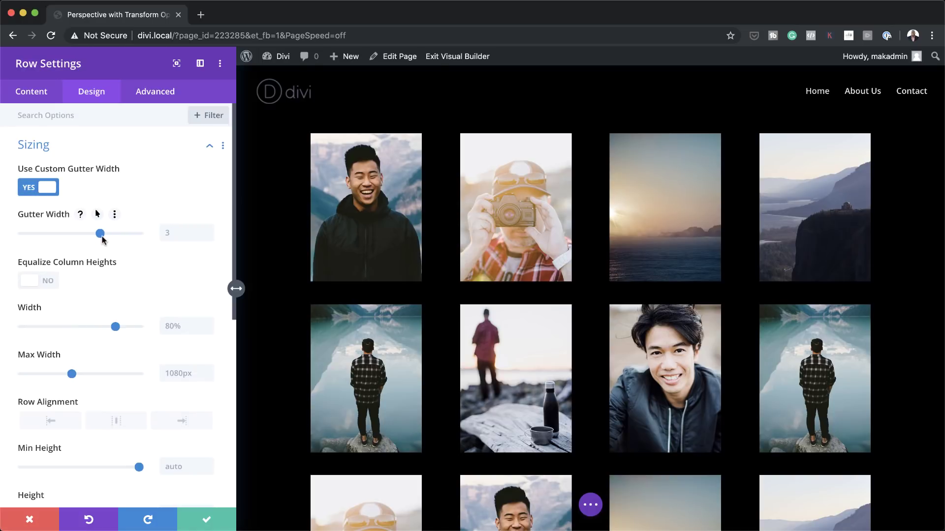
pyautogui.moveTo(101, 236); pyautogui.dragTo(33, 247)
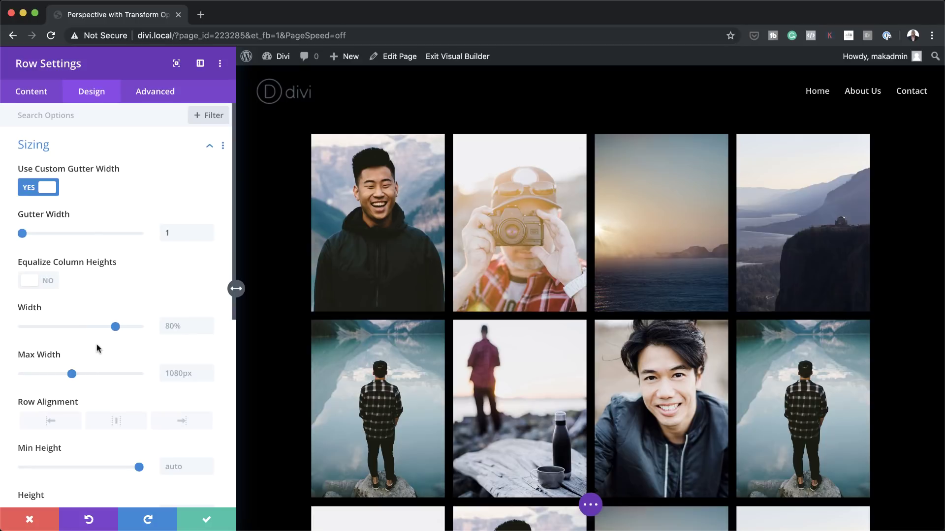
# Set the image grid row's width to 360px and save the row settings
pyautogui.click(182, 326)
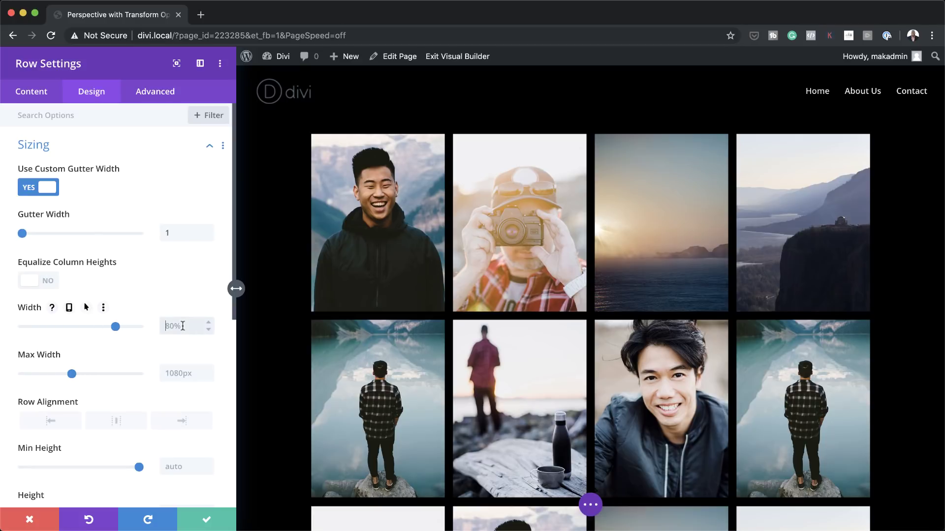
pyautogui.hotkey('ctrl', 'a')
pyautogui.write('360px')
pyautogui.click(207, 519)
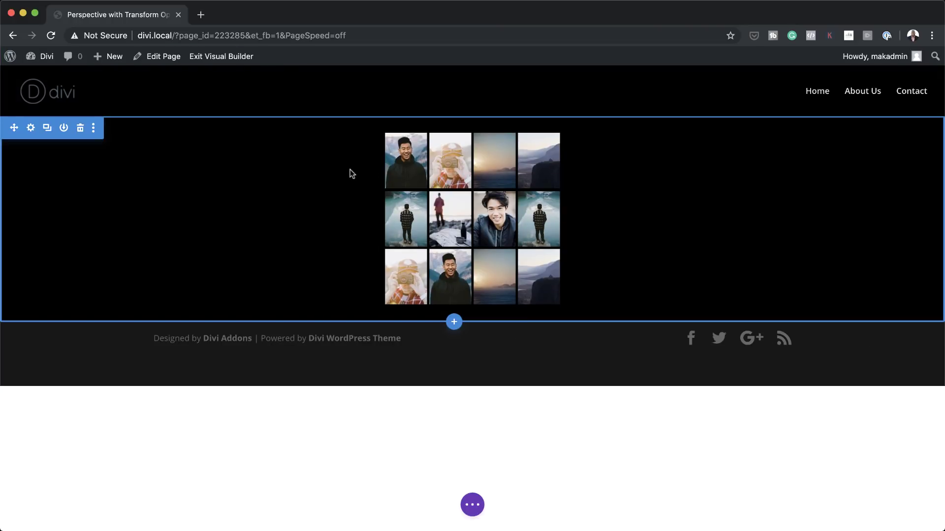
# Rotate the image grid row by -58deg about its horizontal axis with the row's transform options
pyautogui.moveTo(398, 143)
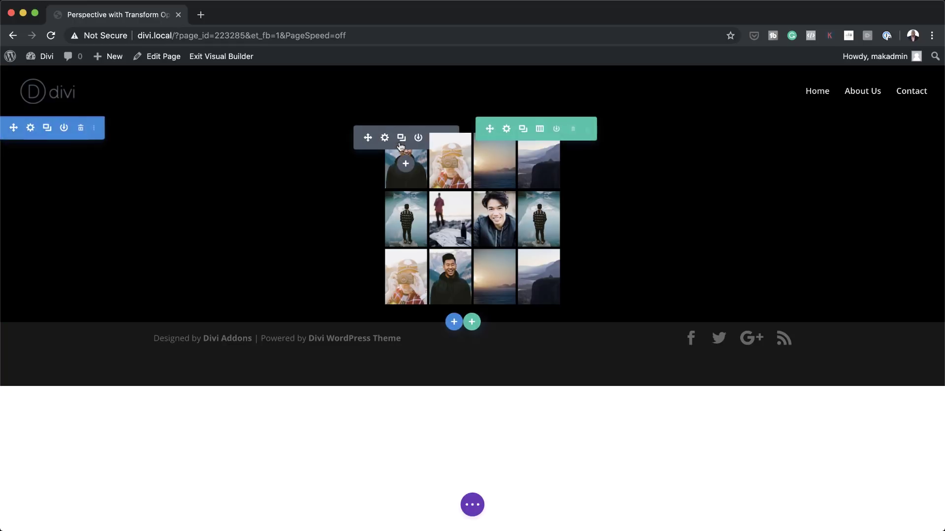
pyautogui.click(507, 130)
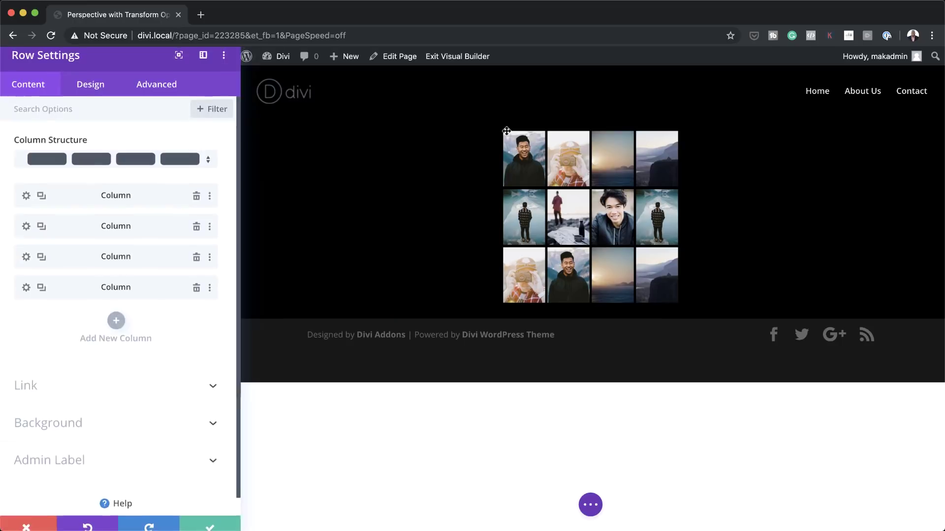
pyautogui.click(92, 92)
pyautogui.click(168, 327)
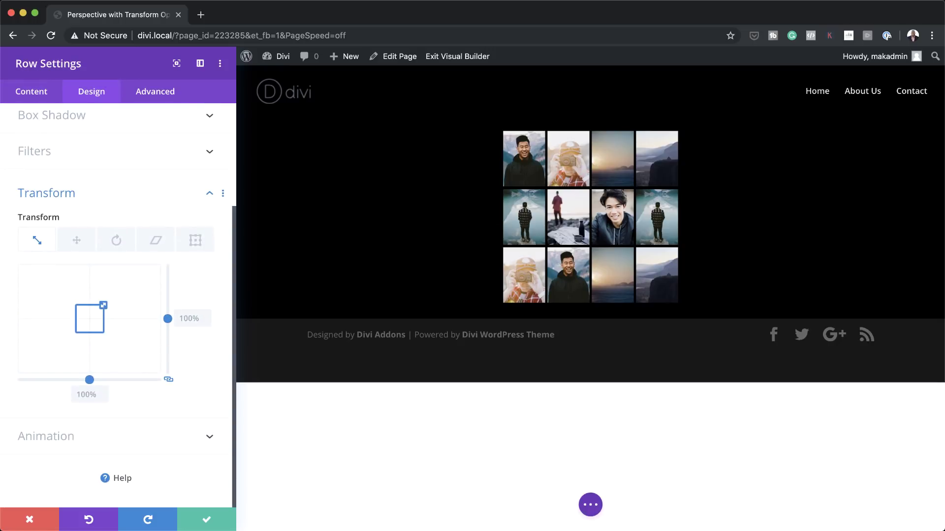
pyautogui.click(127, 246)
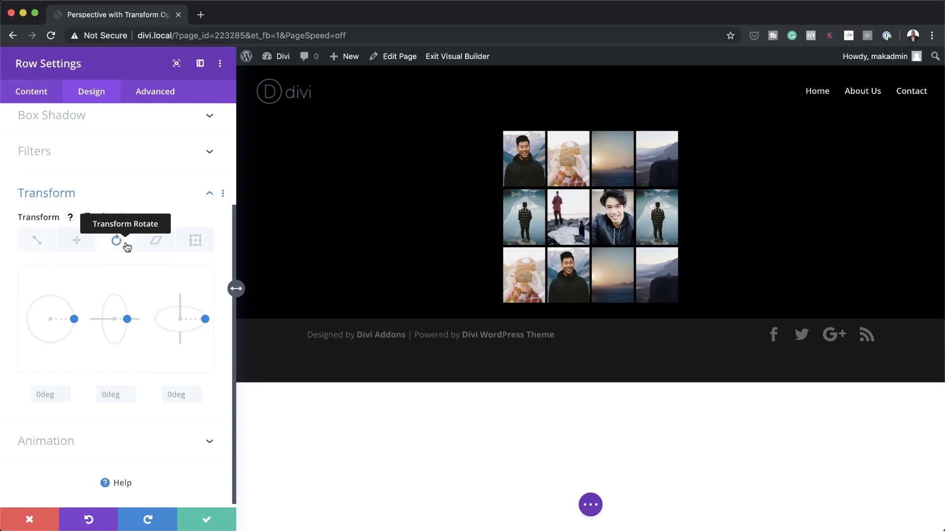
pyautogui.click(119, 397)
pyautogui.write('-58deg')
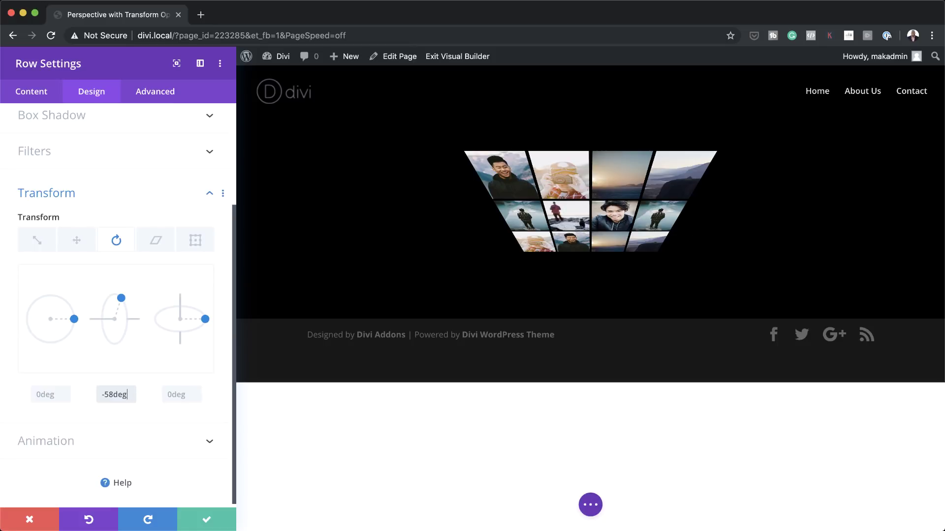
# Set the row's transform origin to the bottom center point
pyautogui.click(195, 242)
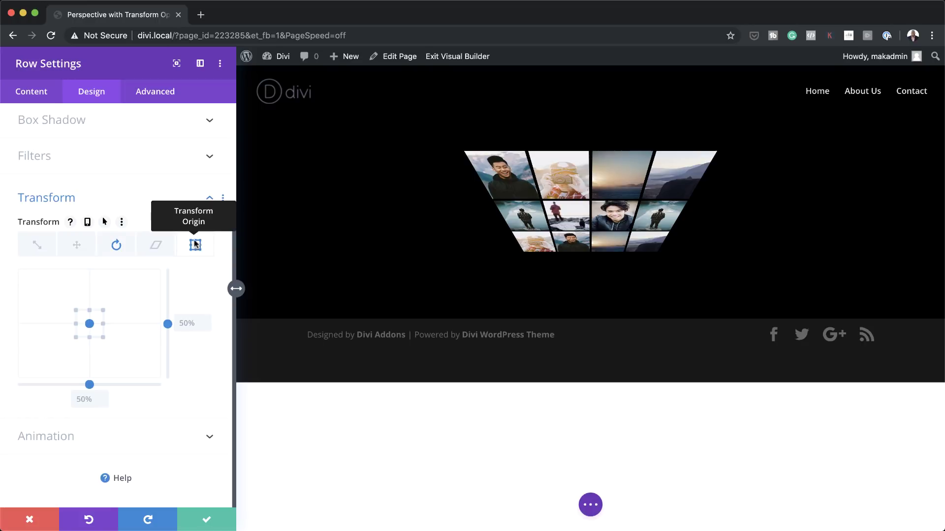
pyautogui.click(89, 338)
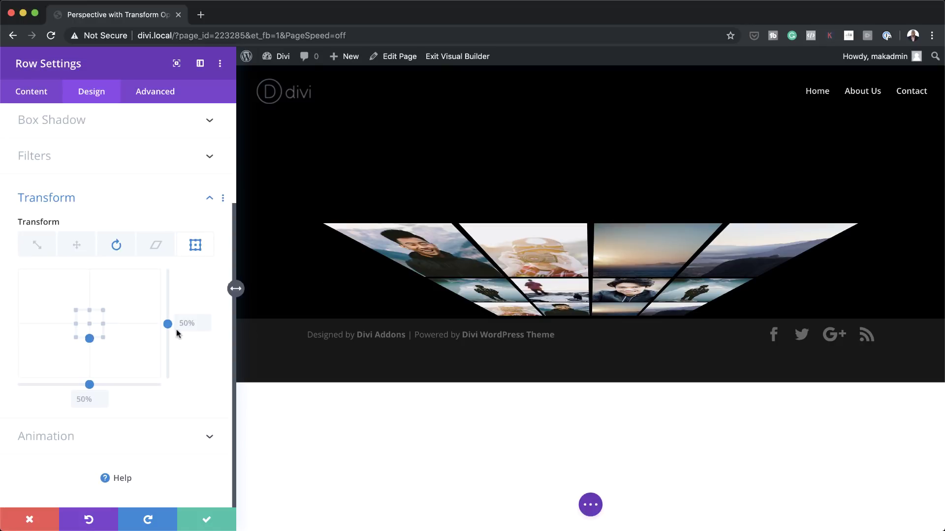
pyautogui.moveTo(168, 326); pyautogui.dragTo(169, 350)
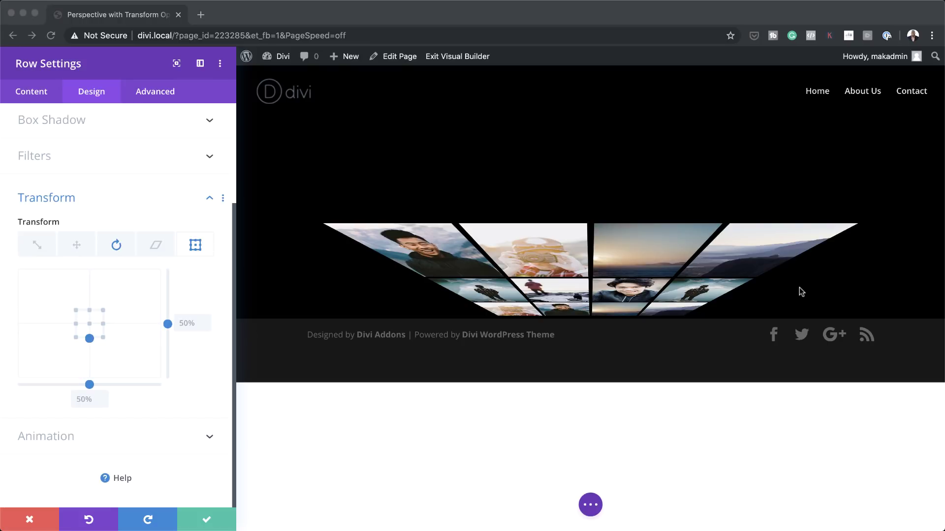
# Add the custom CSS "width: 25% !important;" to the first column's main element and save the row settings
pyautogui.click(22, 91)
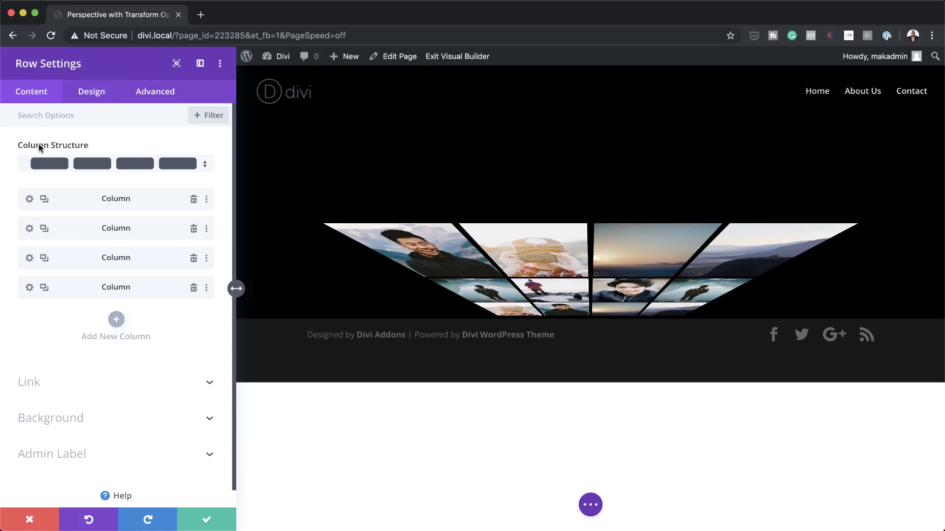
pyautogui.click(30, 200)
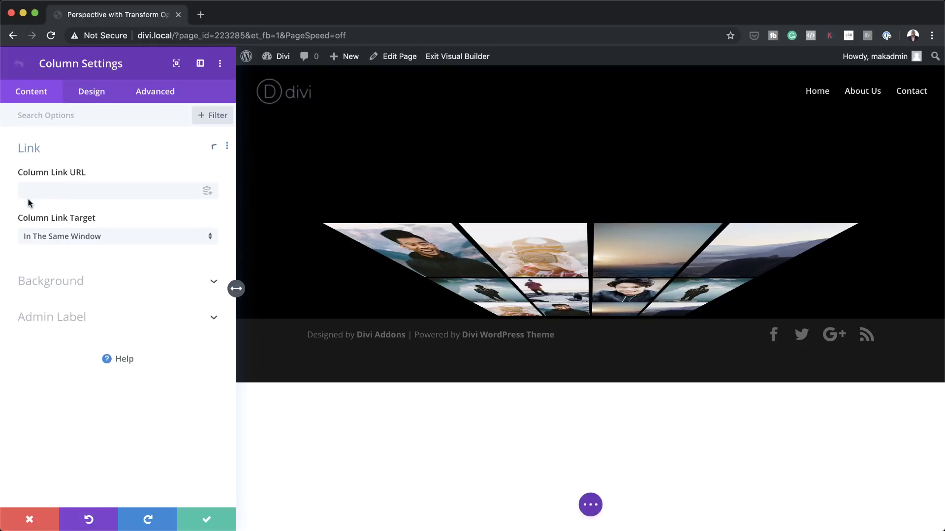
pyautogui.click(153, 94)
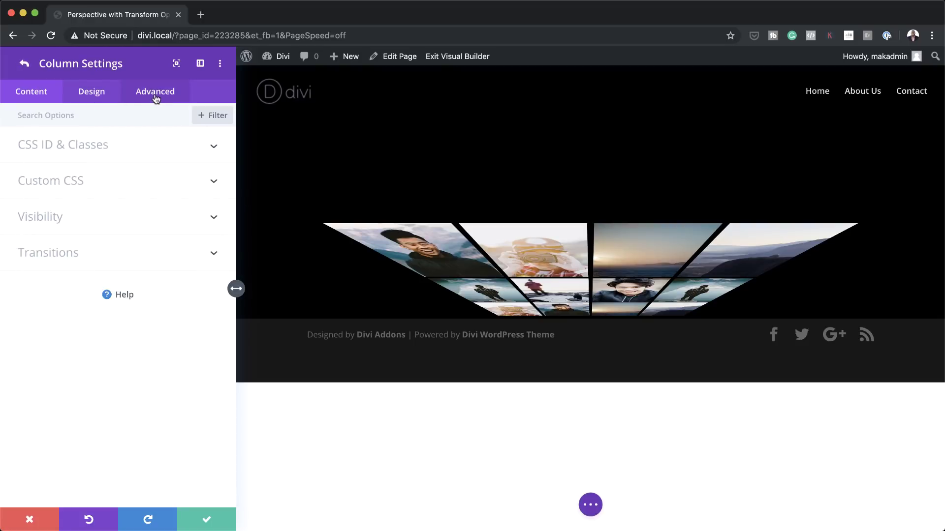
pyautogui.click(71, 184)
pyautogui.click(59, 270)
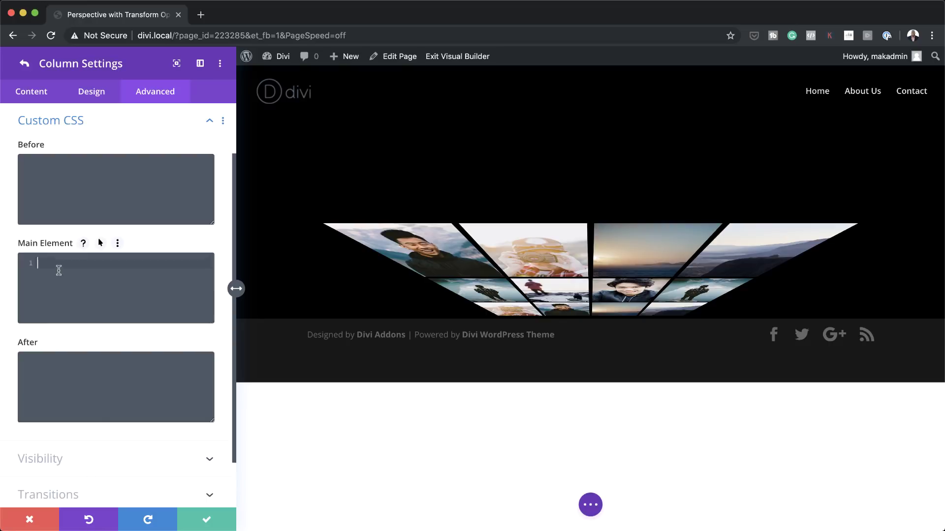
pyautogui.write('width: 25% !important;')
pyautogui.click(26, 64)
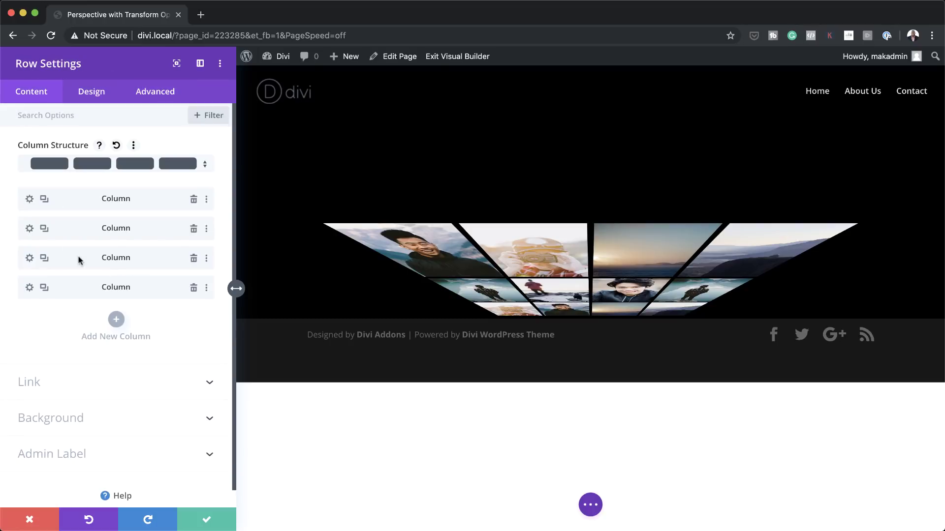
pyautogui.click(207, 522)
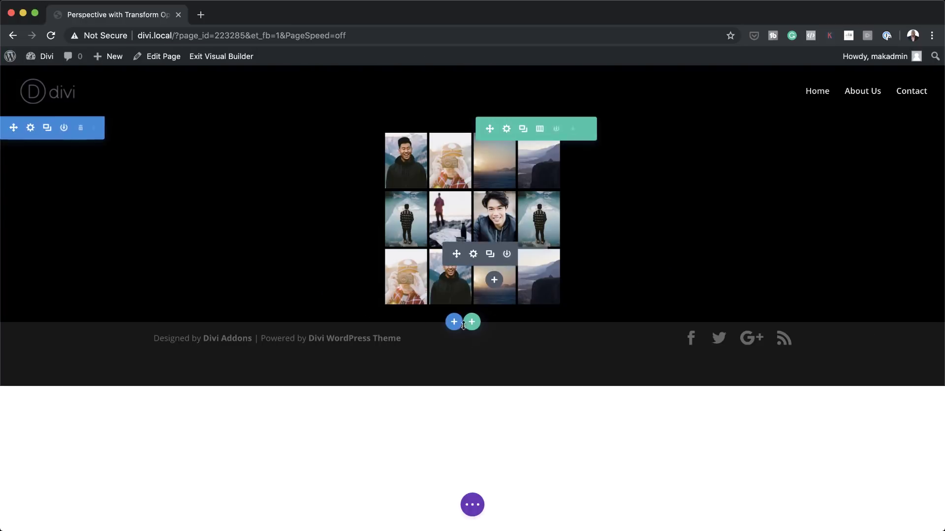
# Insert a regular section with a one-column row below the image grid section, without adding a module
pyautogui.click(454, 323)
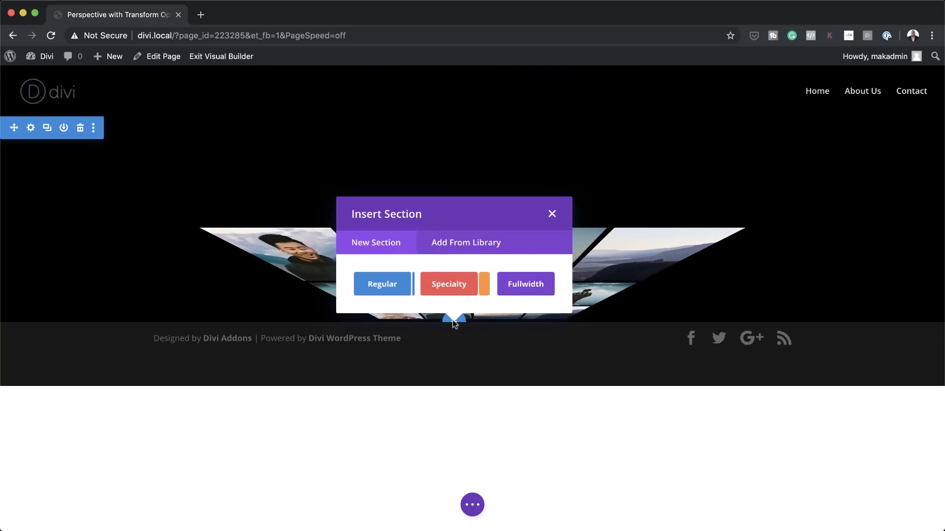
pyautogui.click(375, 289)
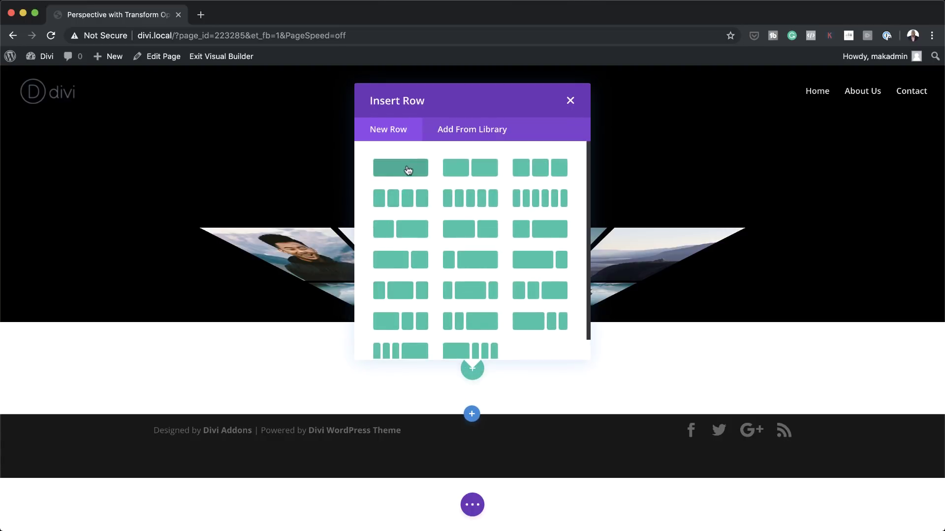
pyautogui.click(407, 170)
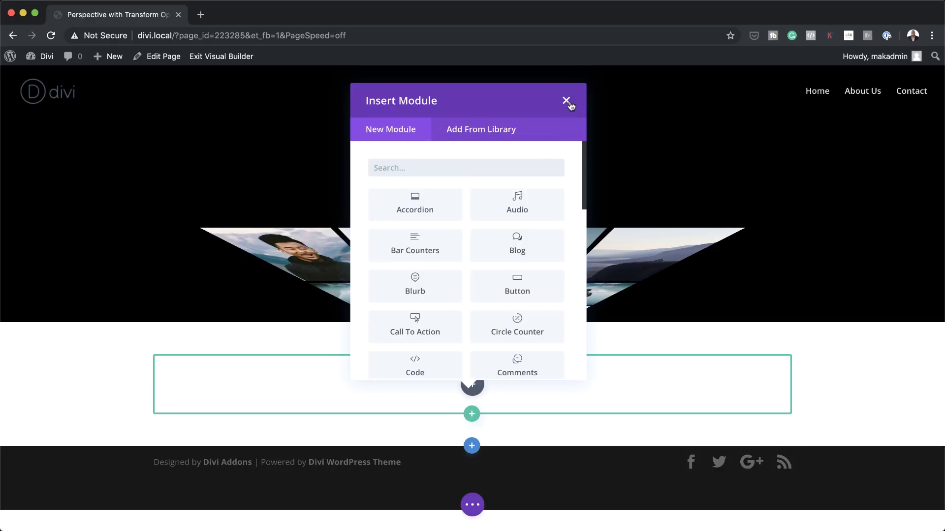
pyautogui.click(567, 101)
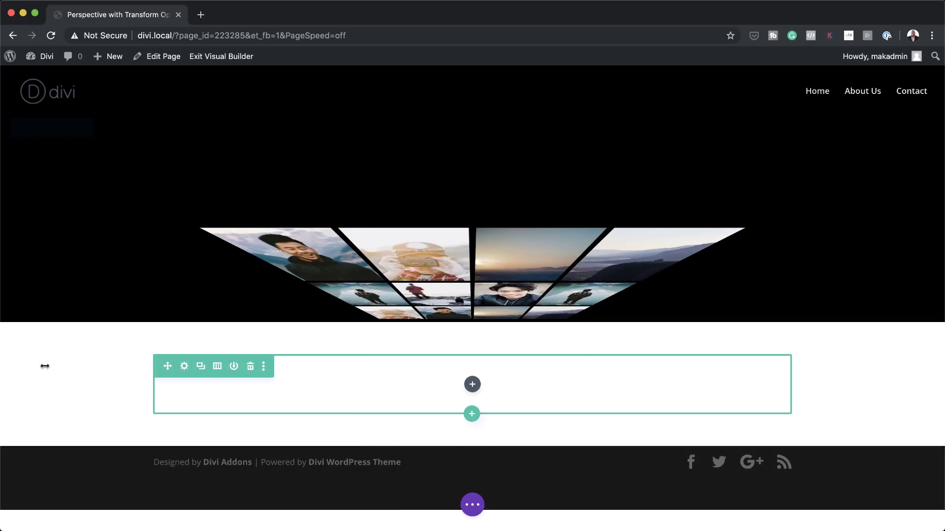
# Set the new section's background color to black
pyautogui.click(30, 335)
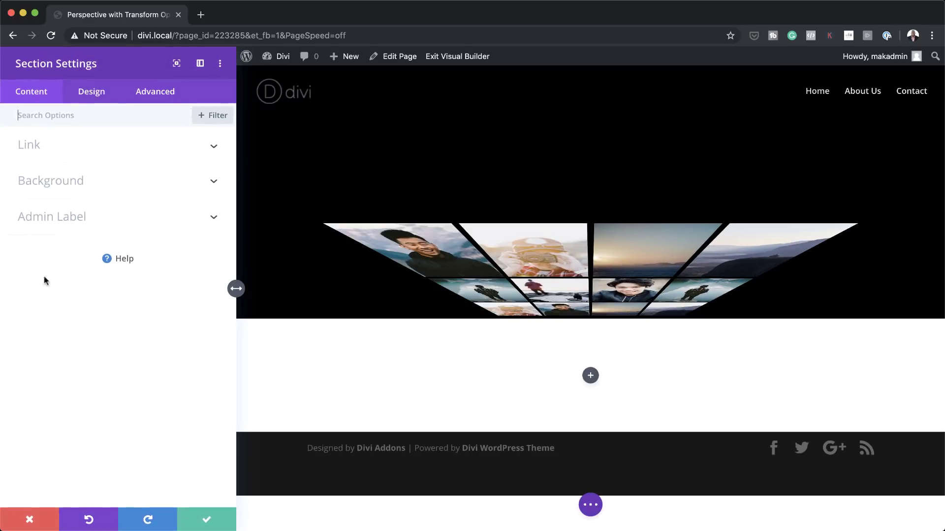
pyautogui.click(55, 190)
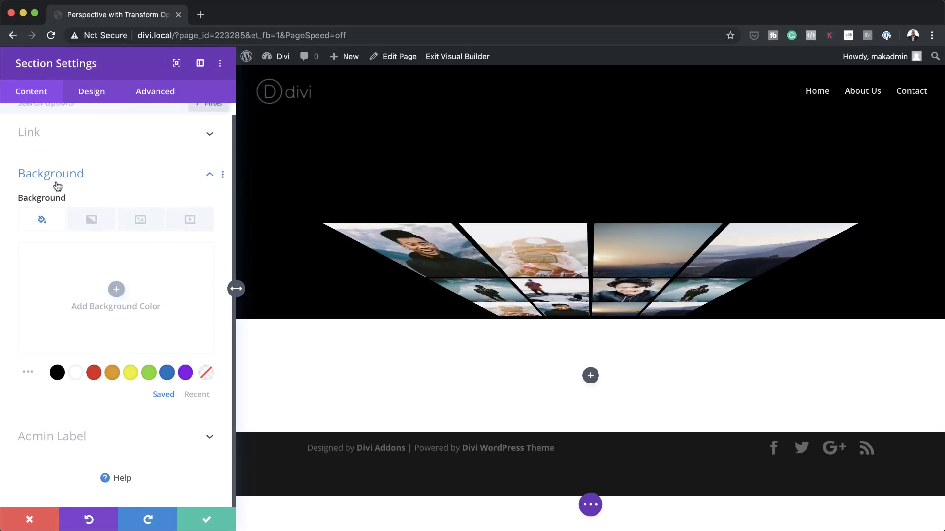
pyautogui.click(116, 290)
pyautogui.click(57, 373)
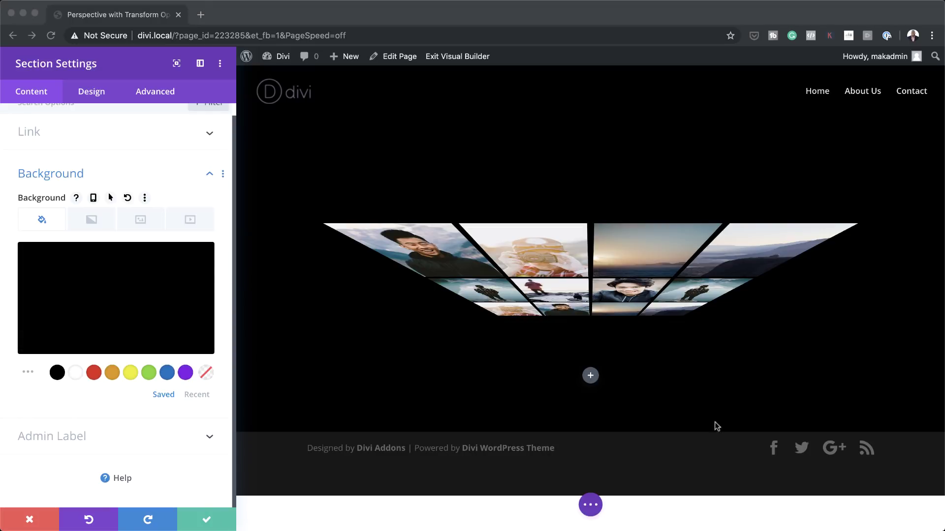
# Add the custom CSS "perspective: 400px;" to the new section's main element and save the section settings
pyautogui.click(161, 92)
pyautogui.click(85, 184)
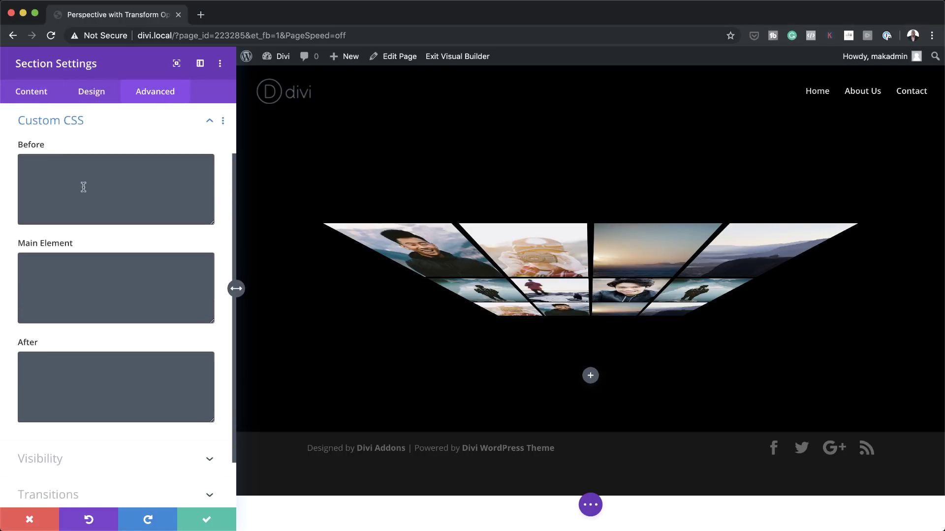
pyautogui.click(71, 263)
pyautogui.write('perspective: 400px;')
pyautogui.click(205, 523)
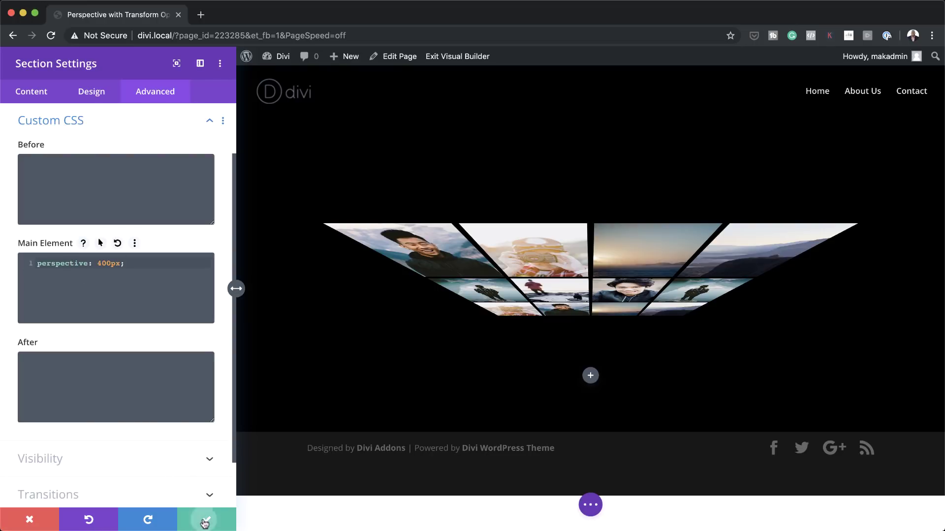
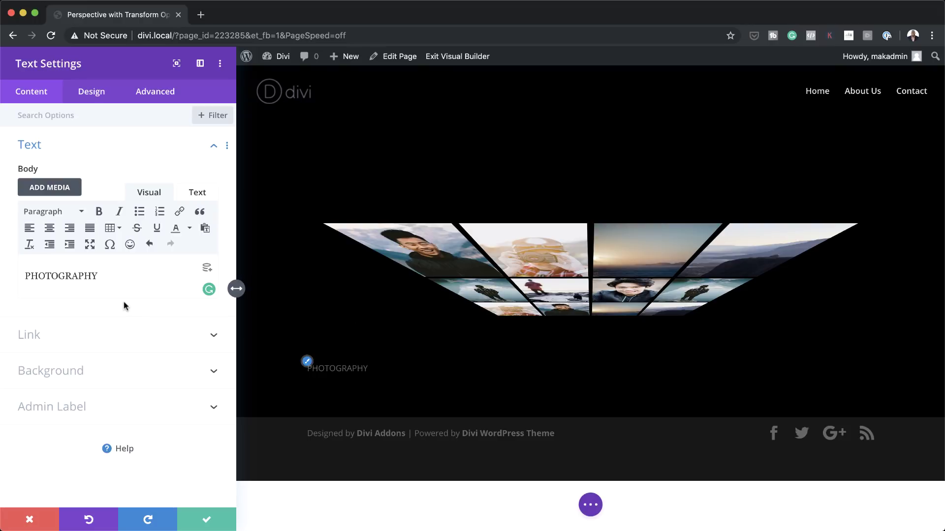
# Style the PHOTOGRAPHY text with the Titillium Web font, uppercase style, center alignment and white color
pyautogui.click(101, 94)
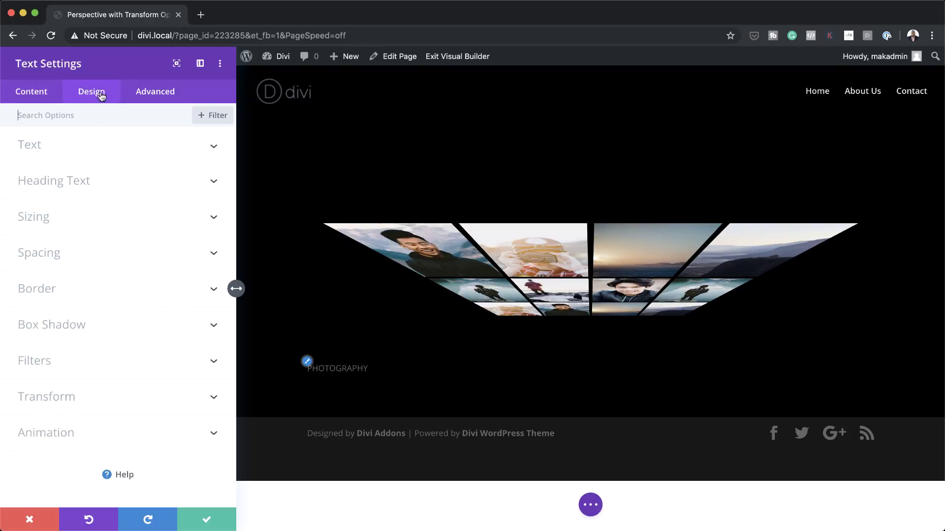
pyautogui.click(47, 150)
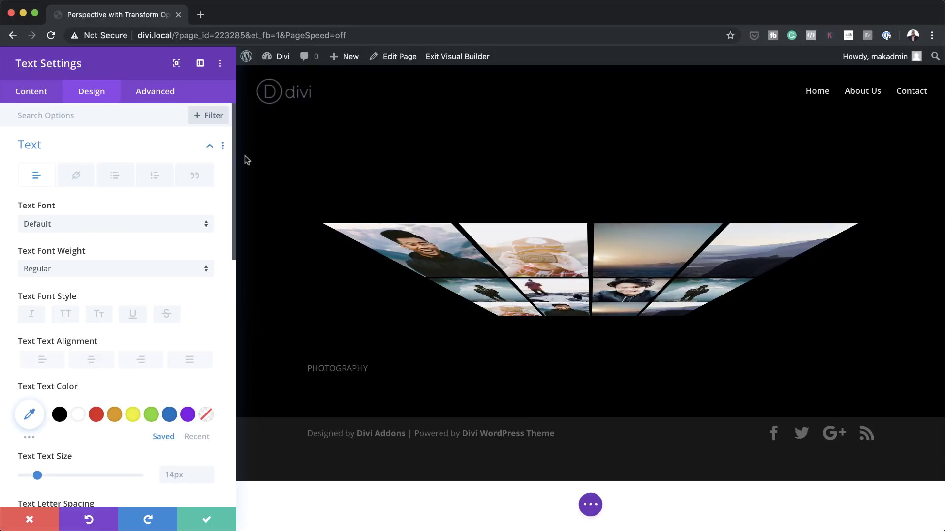
pyautogui.click(62, 226)
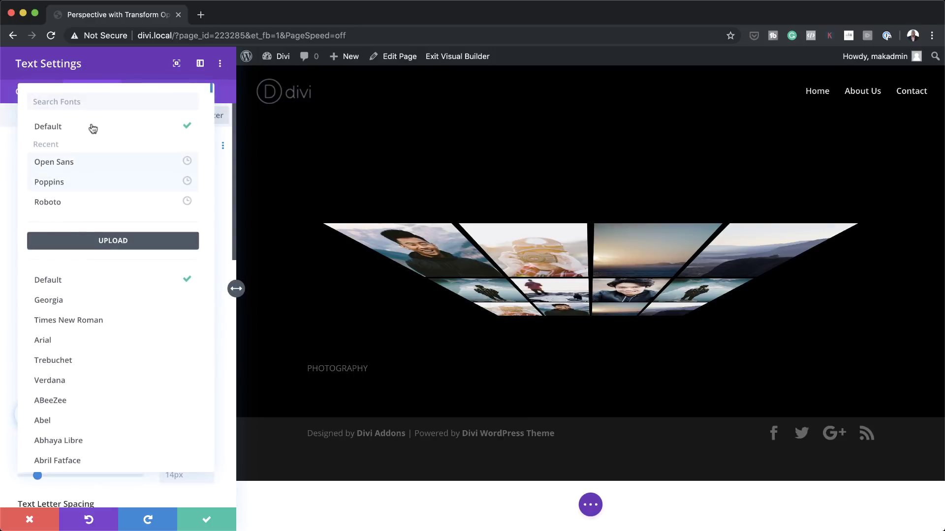
pyautogui.click(99, 101)
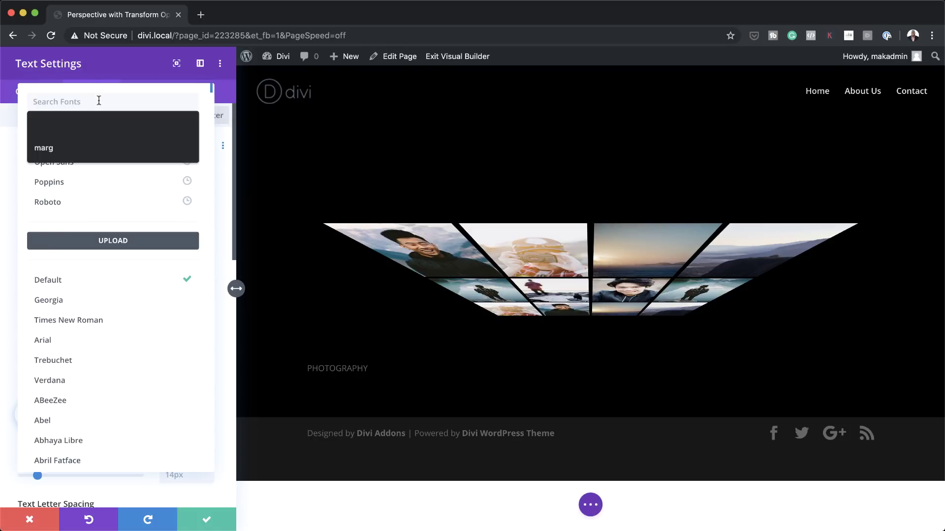
pyautogui.write('tit')
pyautogui.click(94, 123)
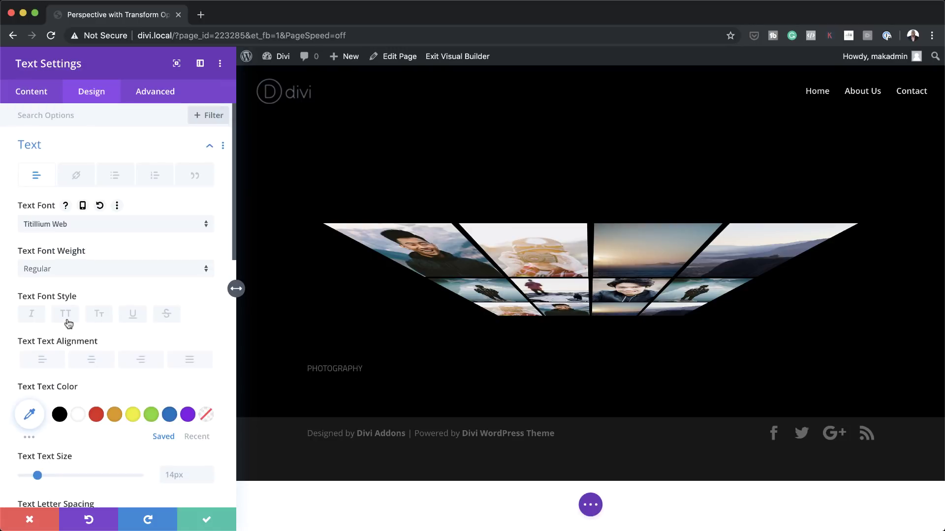
pyautogui.click(100, 365)
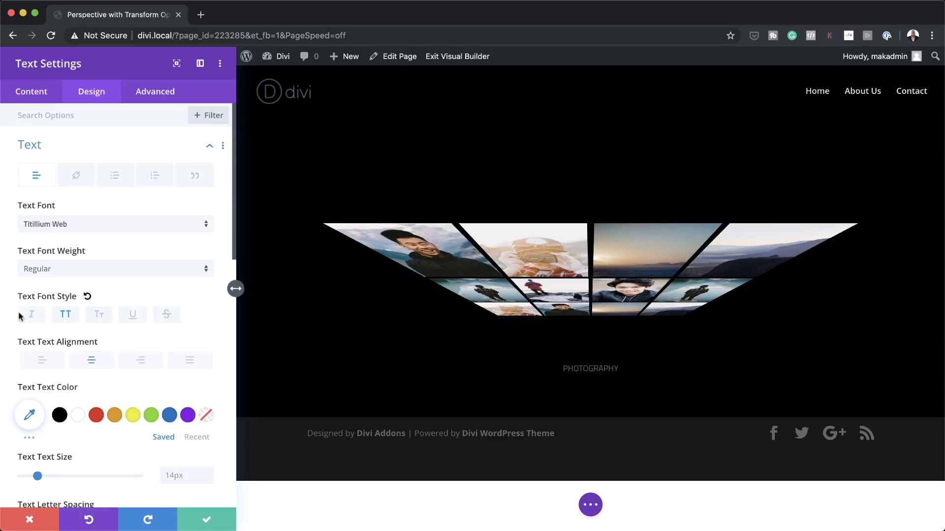
pyautogui.click(78, 418)
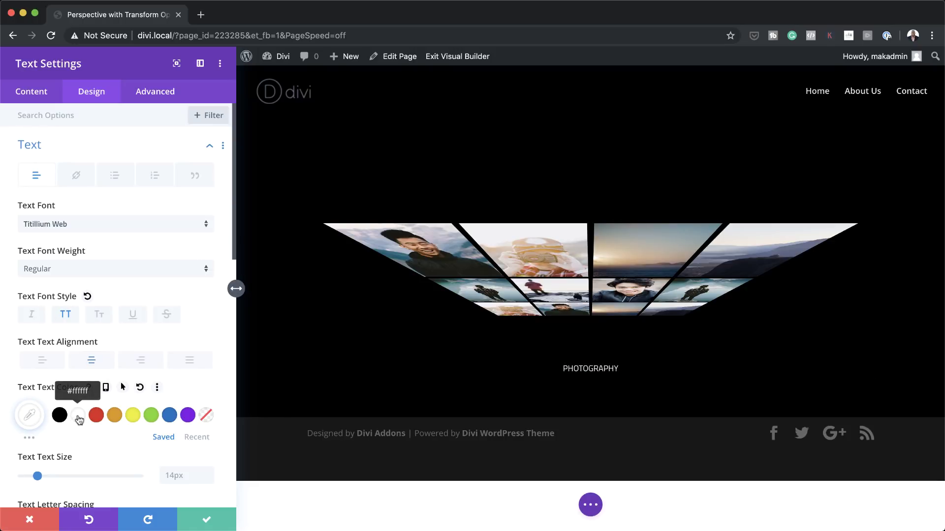
# Set the PHOTOGRAPHY text's size to 5vw, letter spacing to 6px and line height to 1em
pyautogui.click(179, 475)
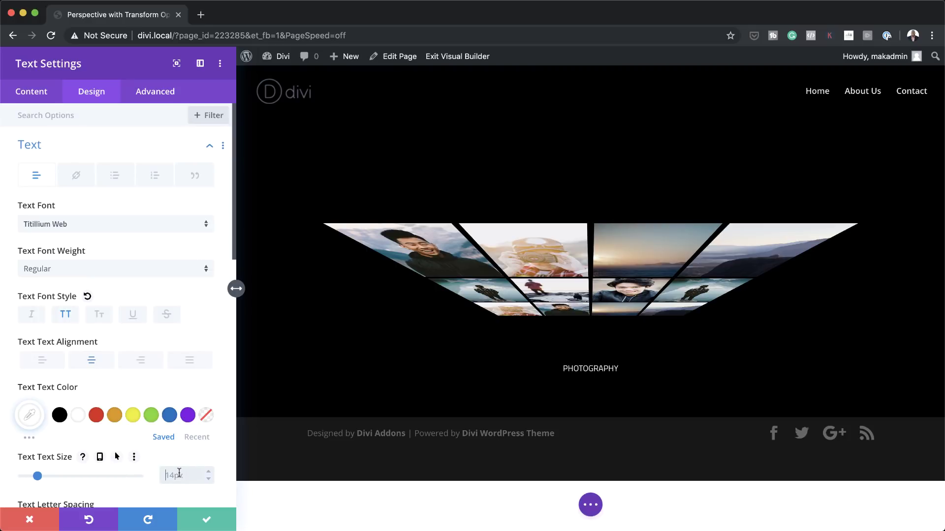
pyautogui.write('5vw')
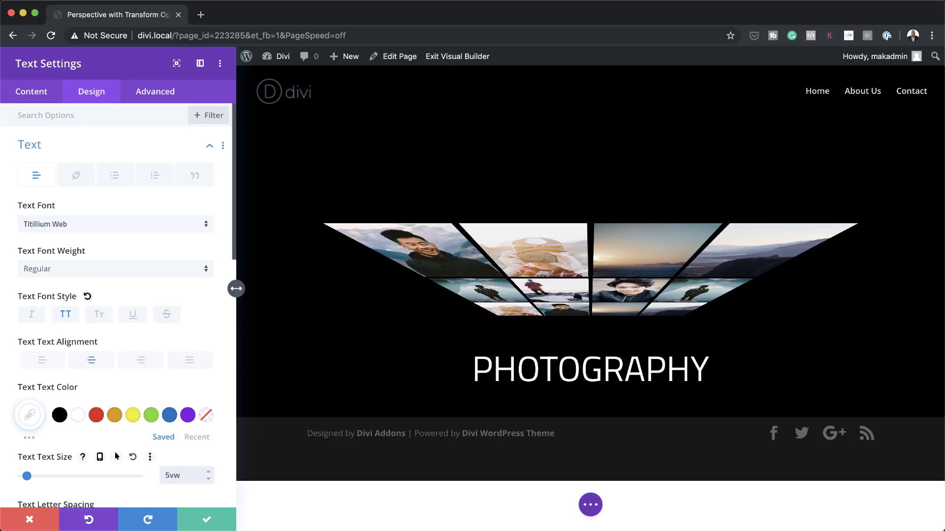
pyautogui.scroll(-3, 148, 460)
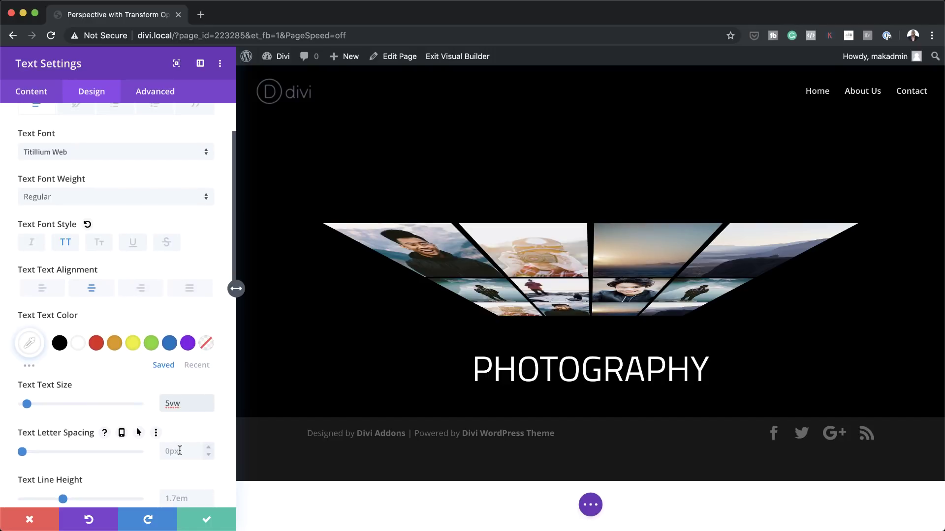
pyautogui.click(179, 451)
pyautogui.write('6px')
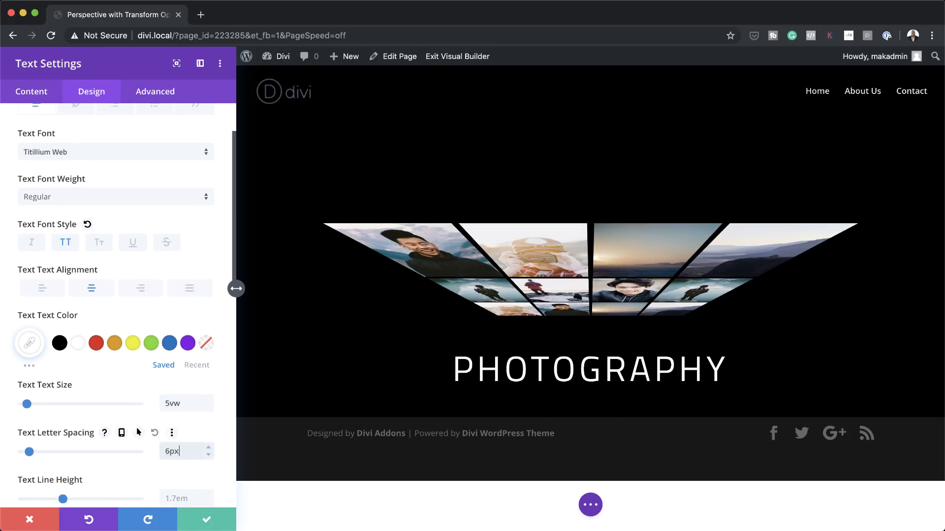
pyautogui.scroll(-3, 127, 443)
pyautogui.click(180, 426)
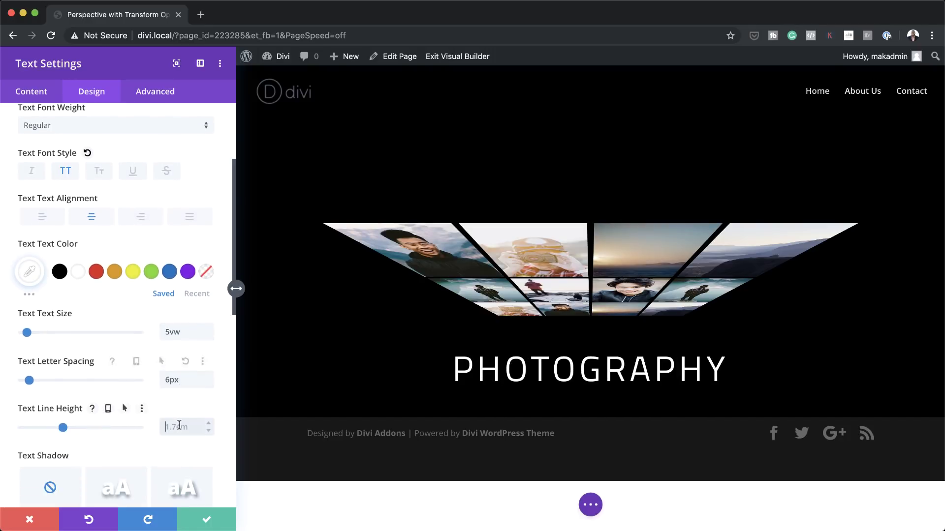
pyautogui.write('1em')
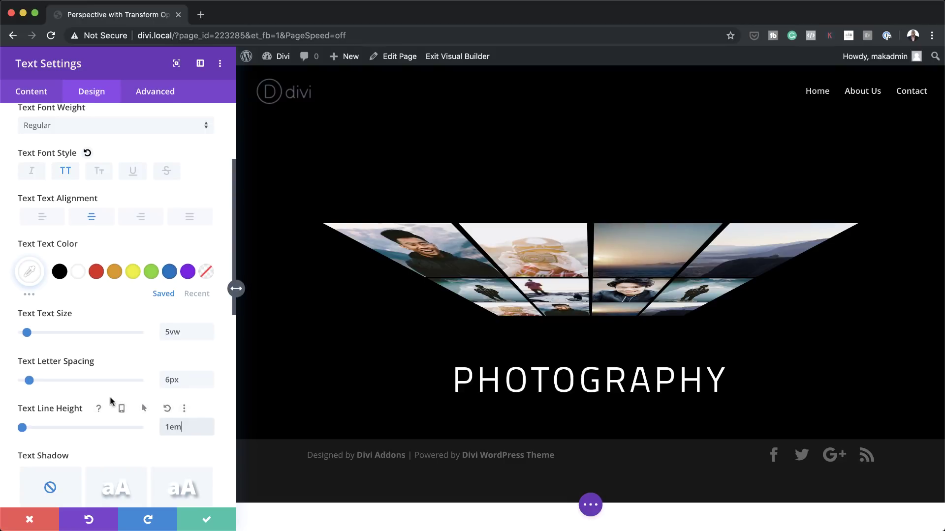
# Rotate the text module 32deg about the X axis and -12deg about the Y axis, and save its settings
pyautogui.scroll(-5, 111, 397)
pyautogui.scroll(-8, 111, 397)
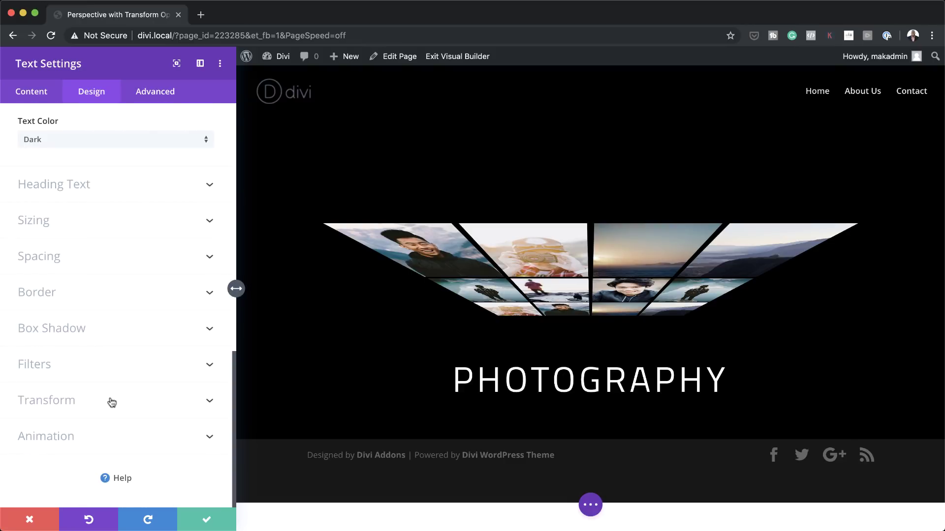
pyautogui.click(86, 399)
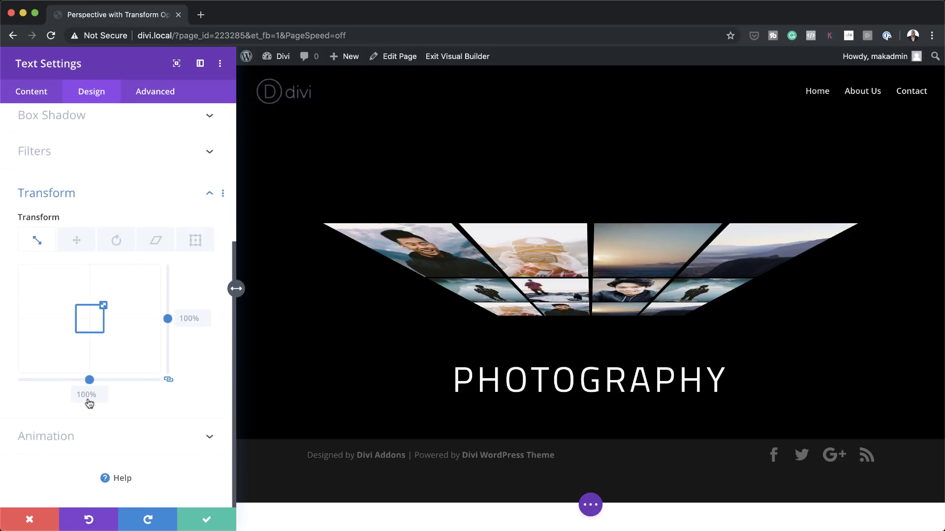
pyautogui.click(117, 242)
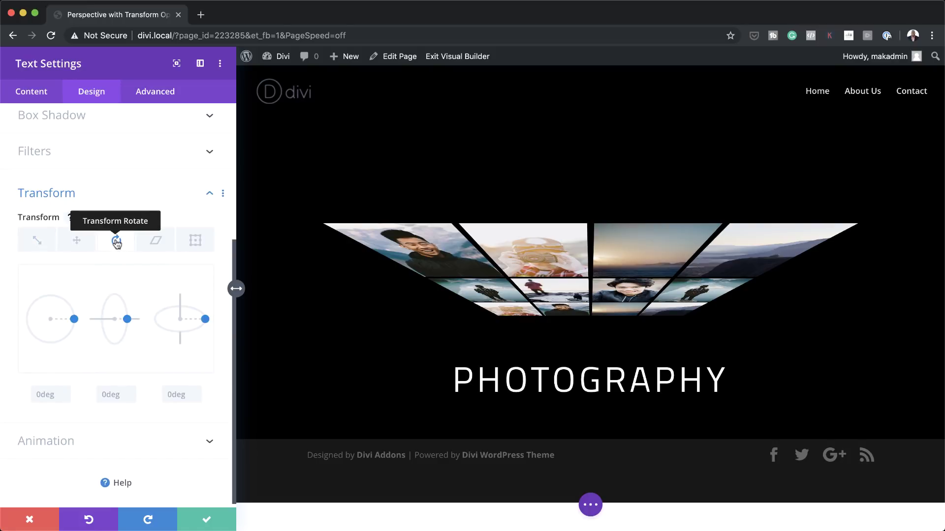
pyautogui.click(108, 395)
pyautogui.write('32deg')
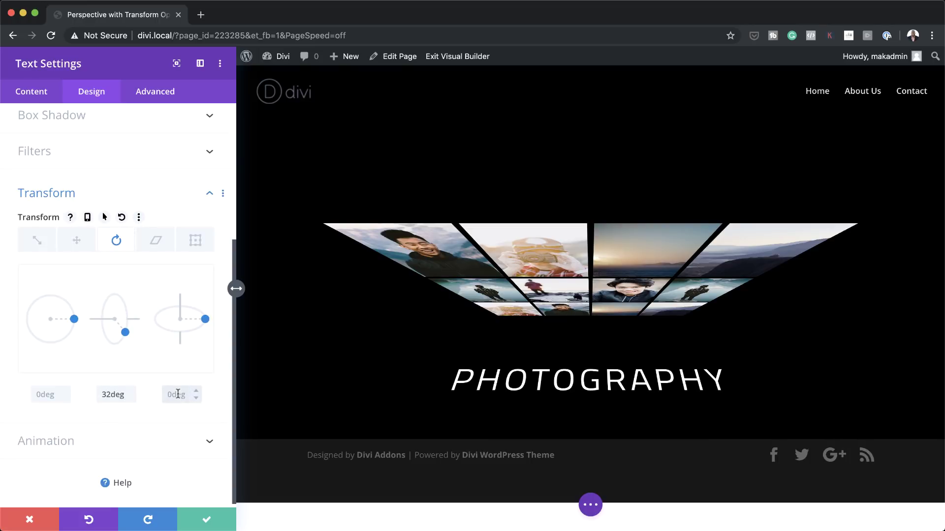
pyautogui.click(178, 394)
pyautogui.write('-12deg')
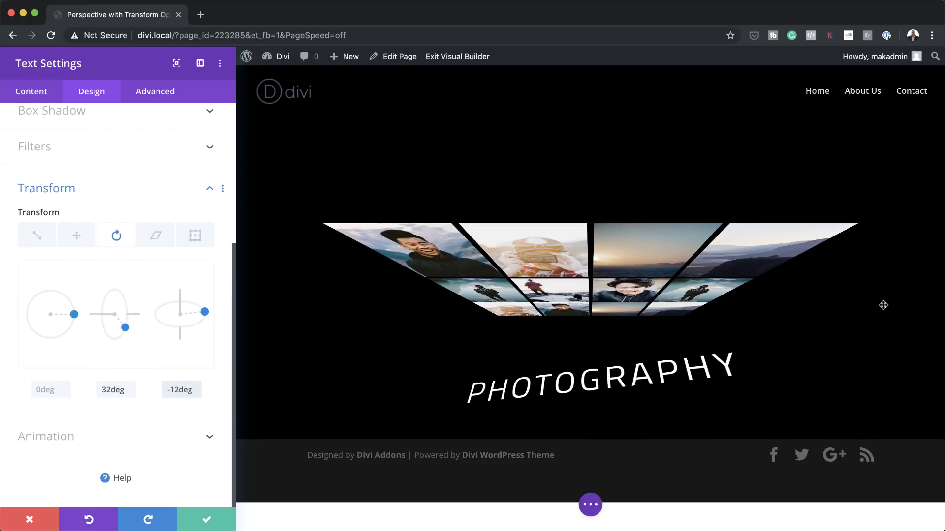
pyautogui.click(203, 519)
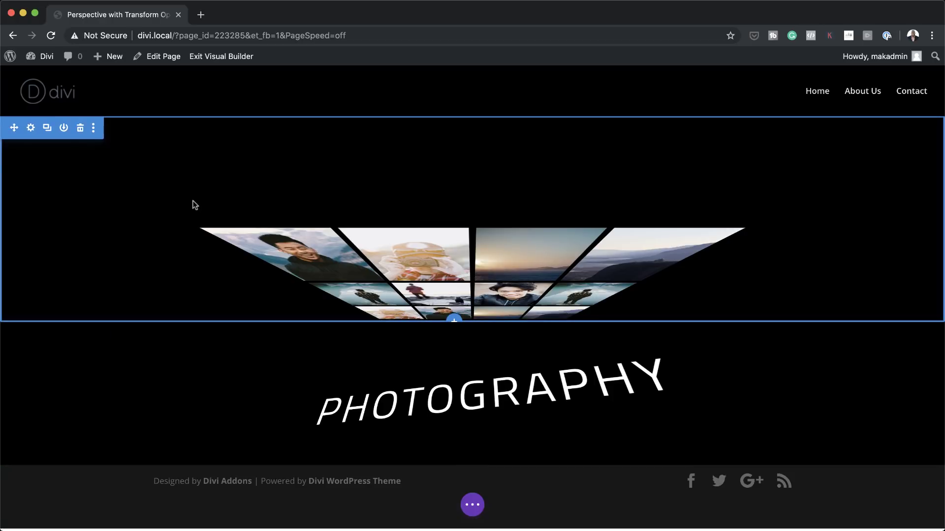
# Duplicate the image grid section and place one copy below the PHOTOGRAPHY text section
pyautogui.click(47, 128)
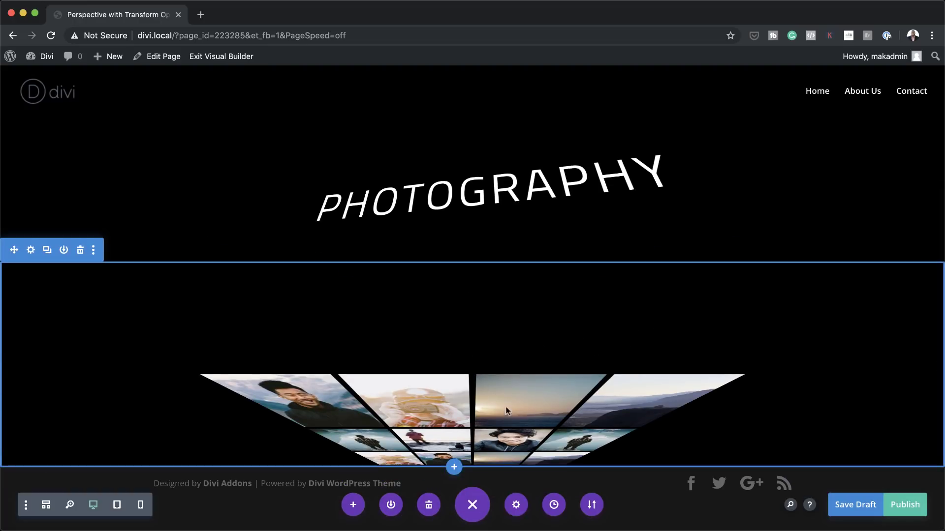
pyautogui.scroll(3, 542, 390)
pyautogui.scroll(-3, 542, 391)
# Set the X-axis rotation of the row in the lower image grid section to 58deg
pyautogui.click(46, 504)
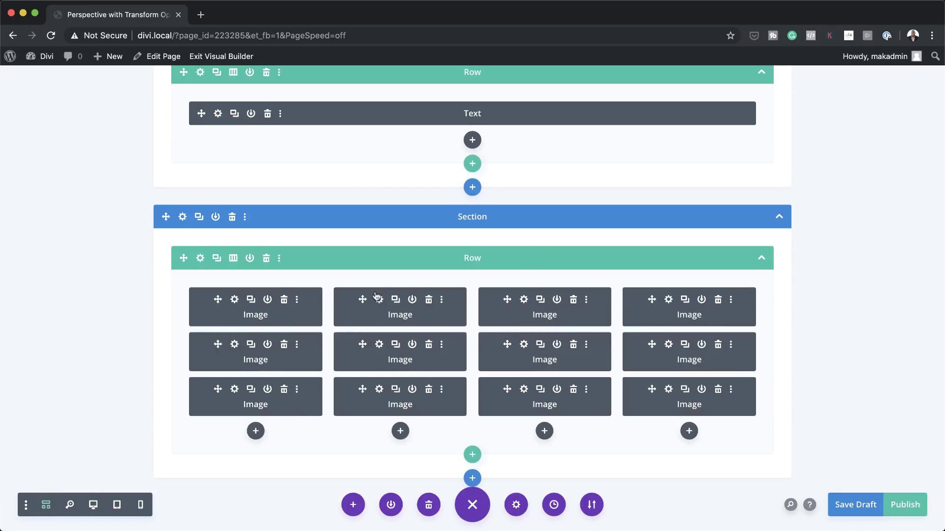
pyautogui.click(201, 258)
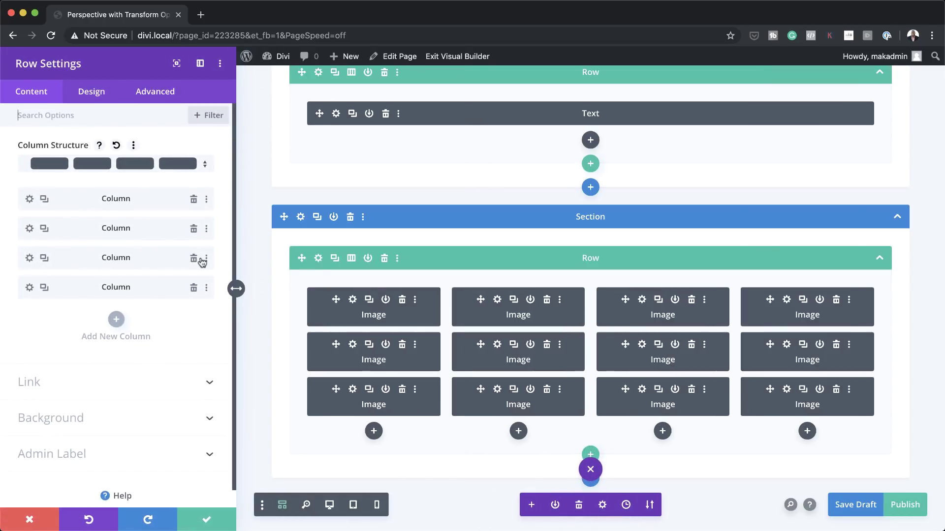
pyautogui.click(101, 94)
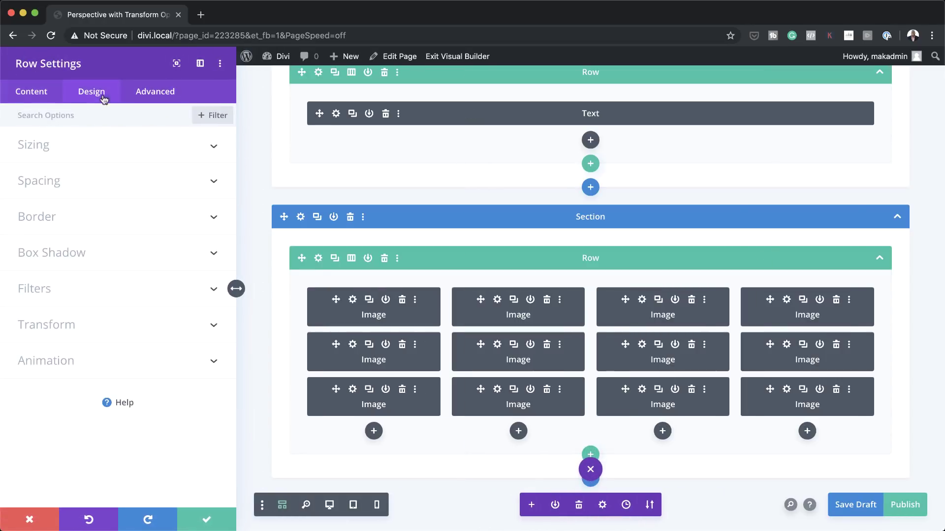
pyautogui.click(69, 326)
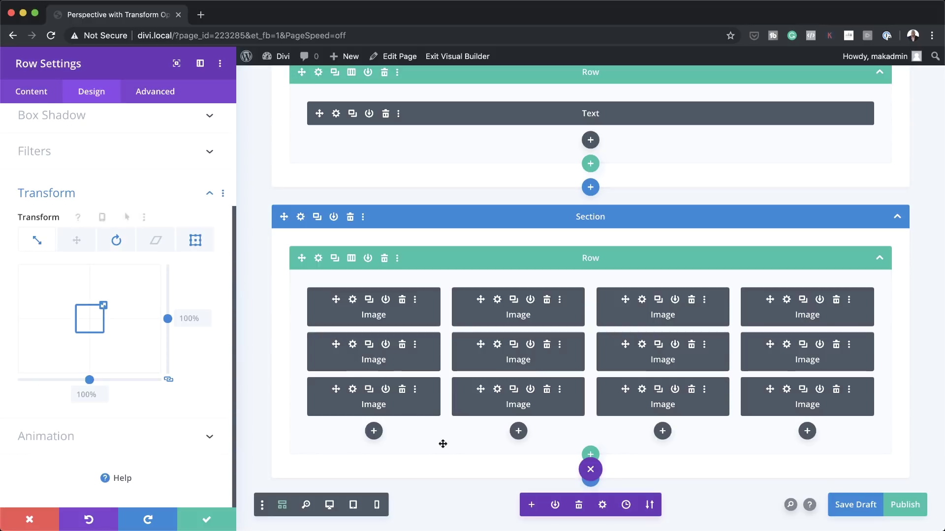
pyautogui.click(329, 506)
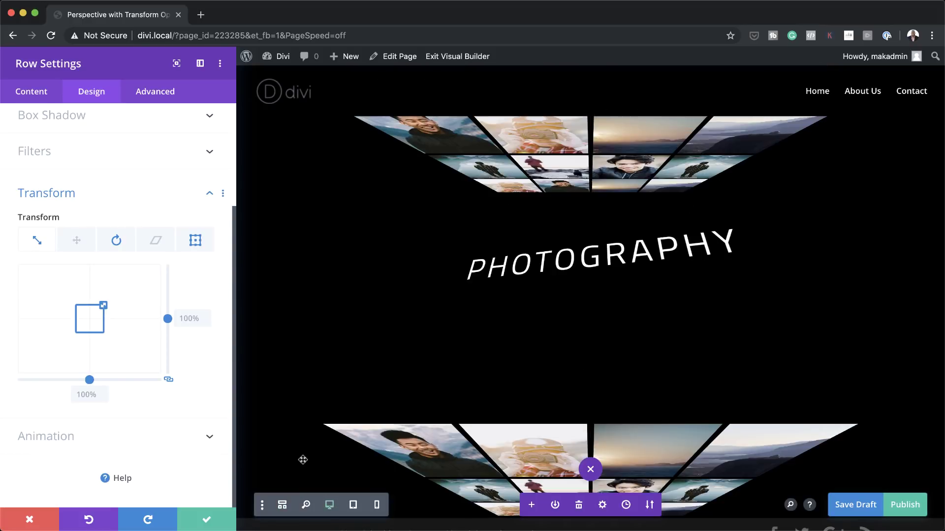
pyautogui.click(116, 241)
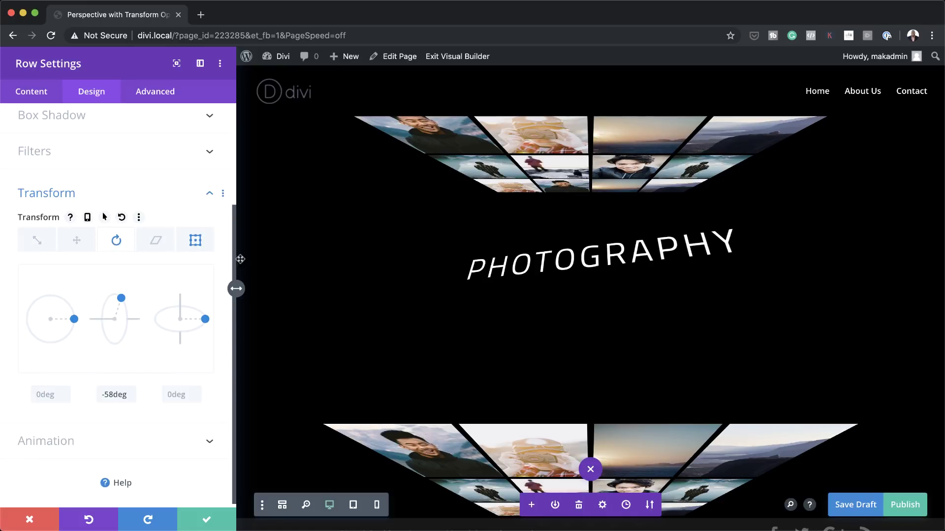
pyautogui.click(108, 395)
pyautogui.press('BackSpace')
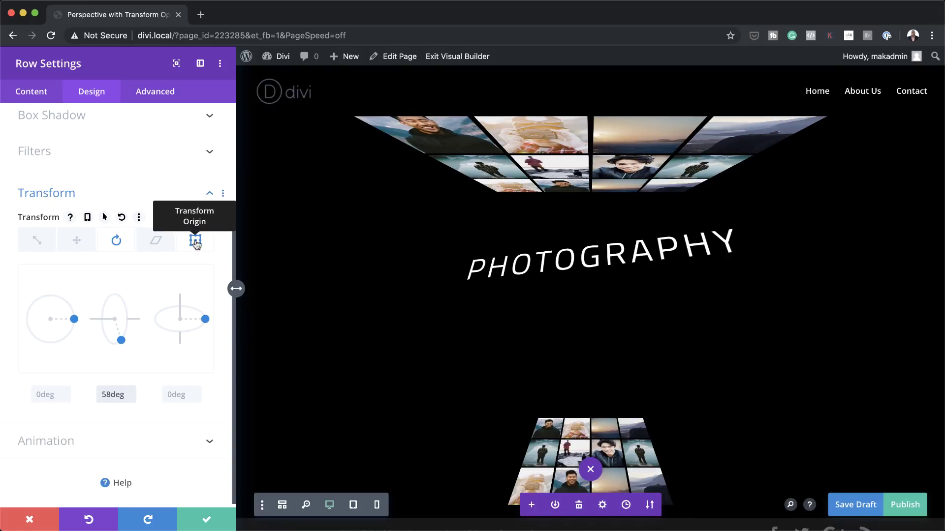
# Set the lower image grid row's transform origin to top center and save the row settings
pyautogui.click(195, 242)
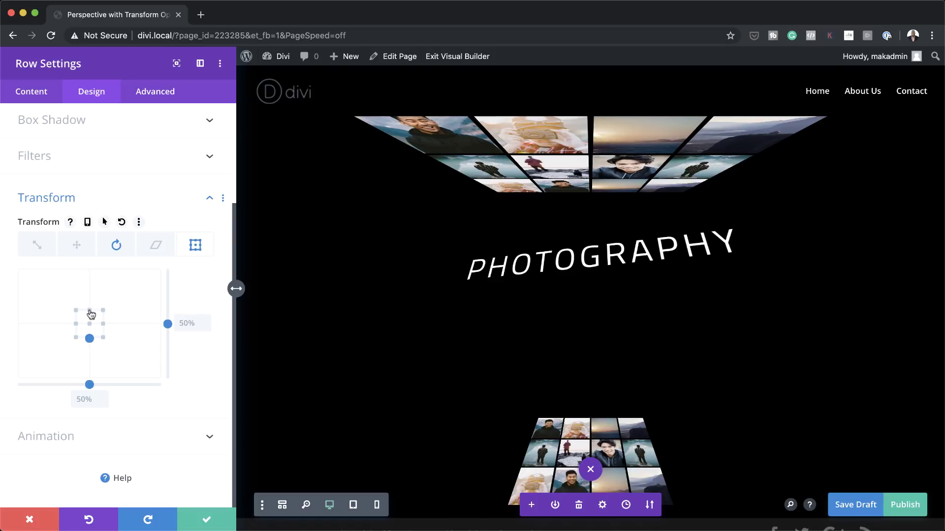
pyautogui.click(89, 309)
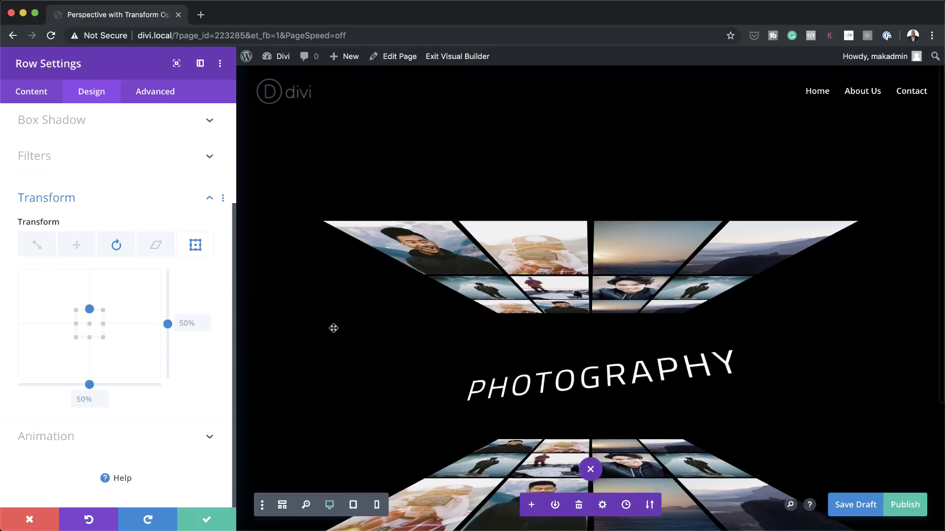
pyautogui.scroll(-4, 334, 329)
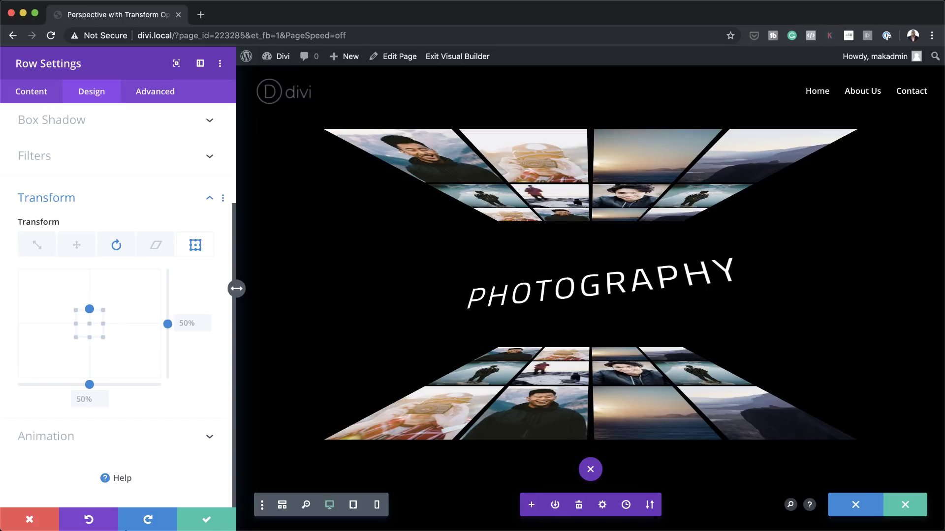
pyautogui.click(206, 520)
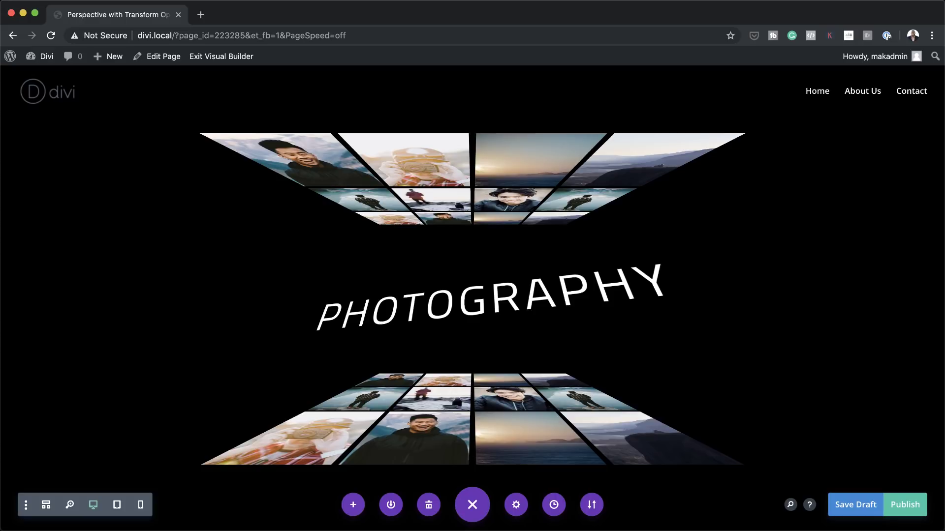
# Duplicate the lower image grid section in wireframe view and collapse the original
pyautogui.click(46, 507)
pyautogui.scroll(-5, 359, 417)
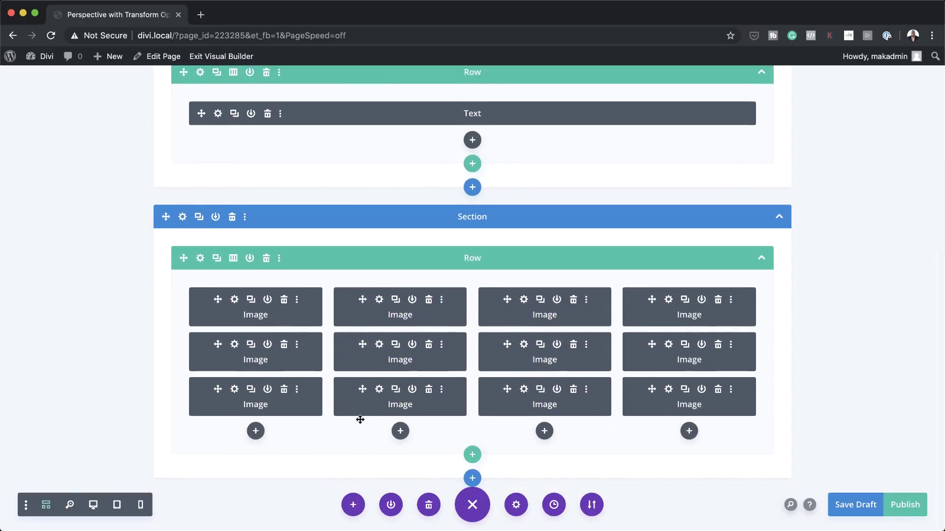
pyautogui.click(199, 218)
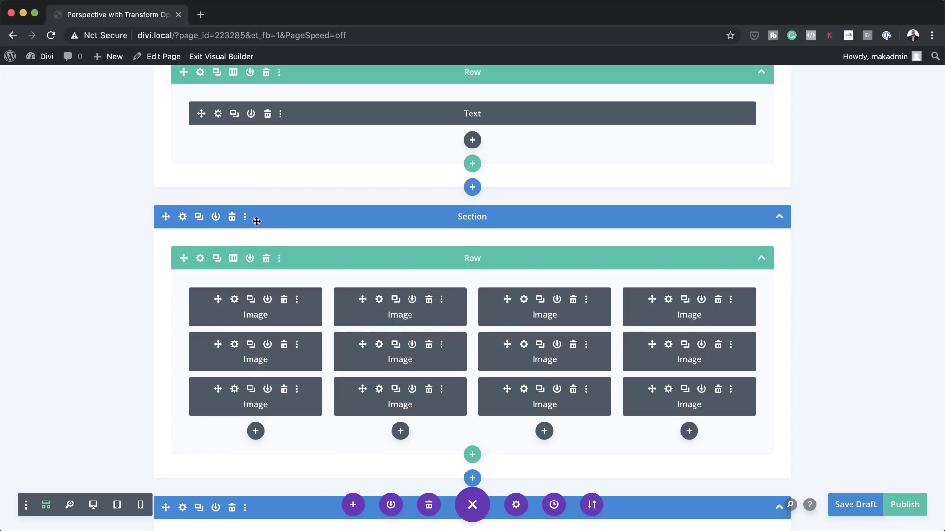
pyautogui.click(780, 219)
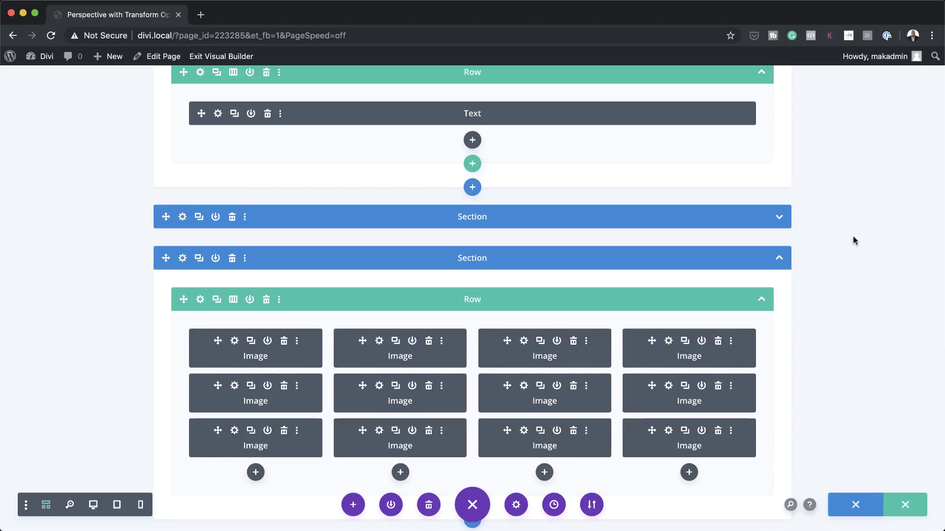
# Reset the transform options of the image grid row in the last section and save the row settings
pyautogui.click(200, 300)
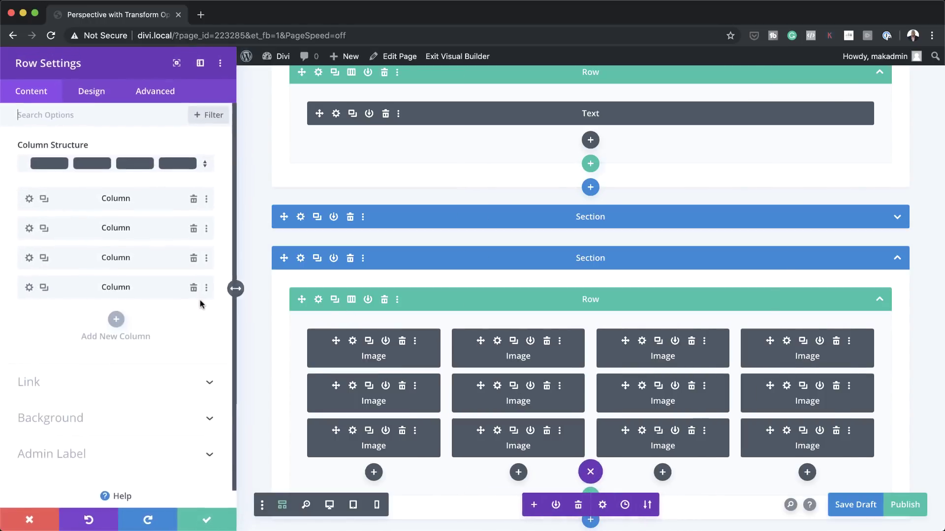
pyautogui.click(329, 504)
pyautogui.scroll(-1, 346, 401)
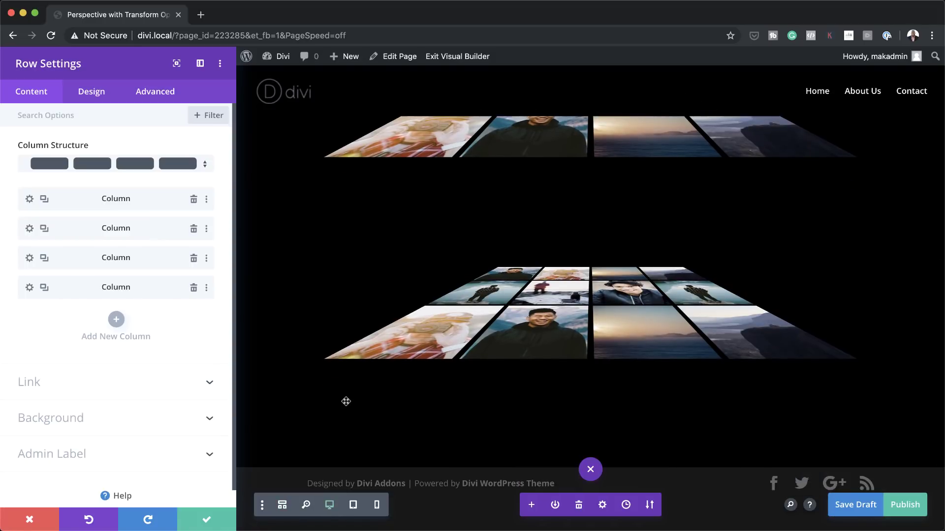
pyautogui.click(96, 101)
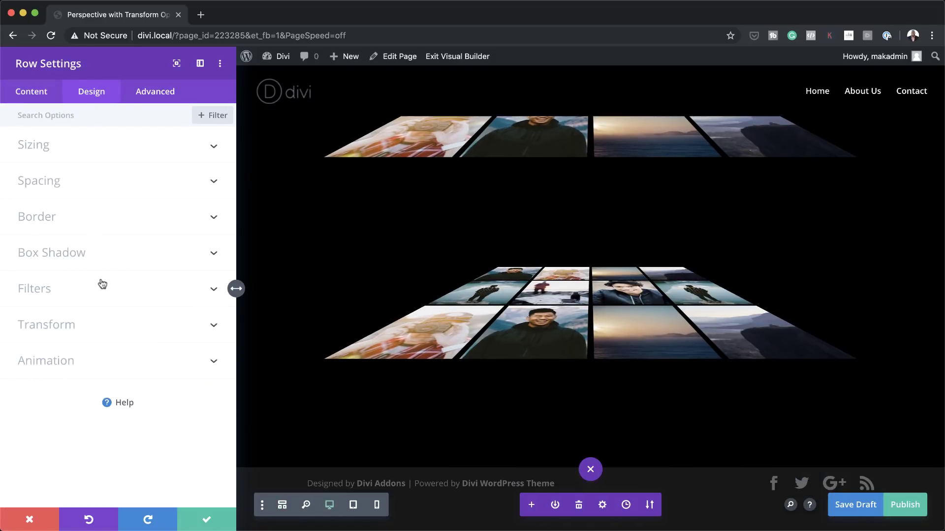
pyautogui.click(103, 327)
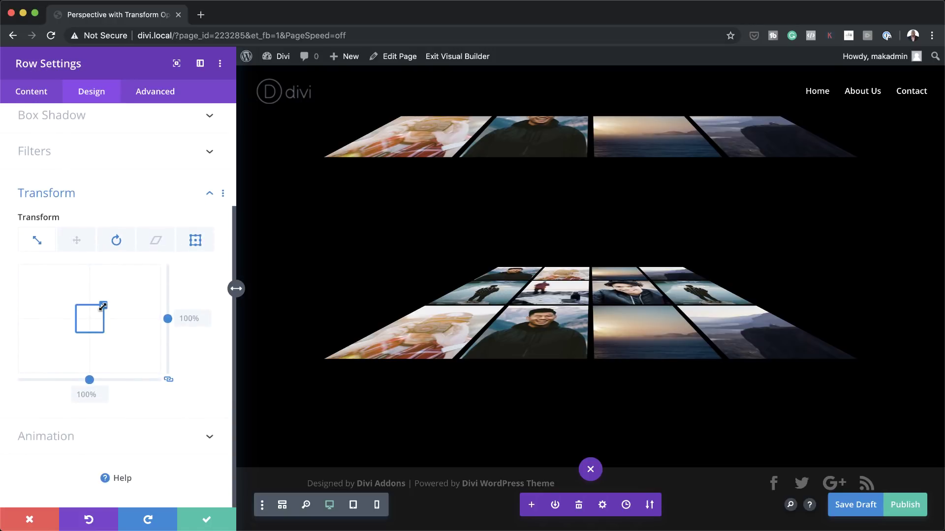
pyautogui.rightClick(156, 216)
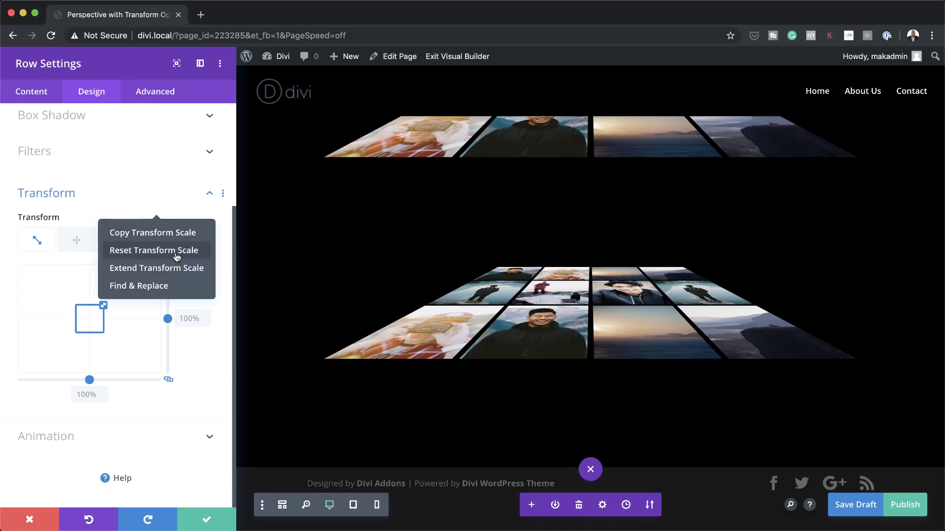
pyautogui.click(176, 252)
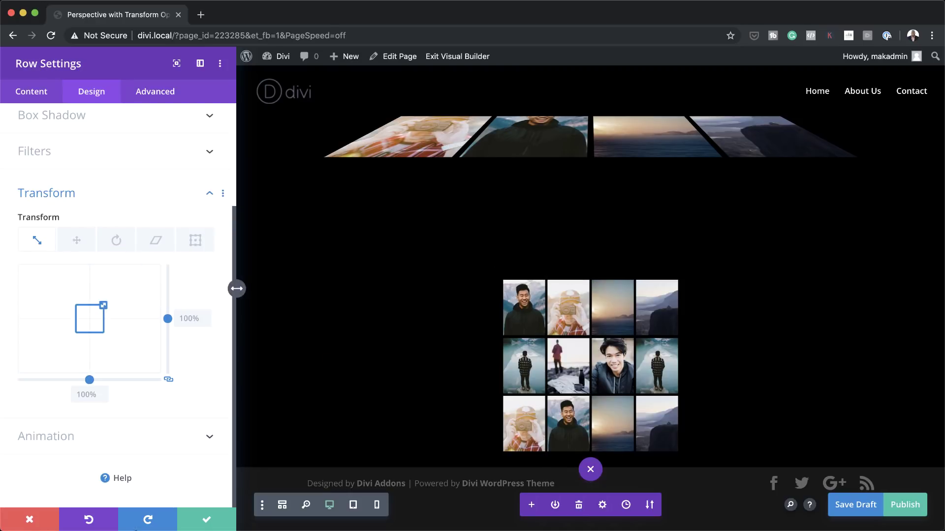
pyautogui.click(206, 520)
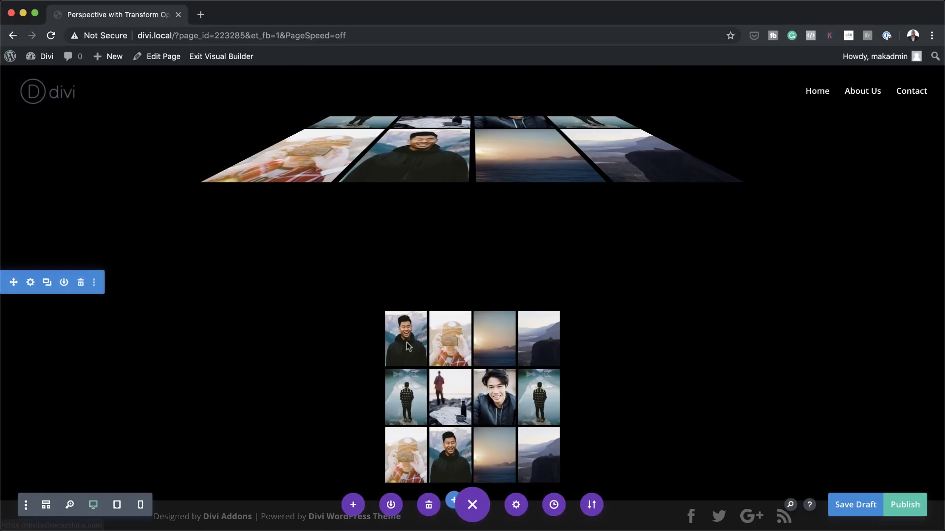
# Duplicate the untransformed image grid row within the last section
pyautogui.scroll(-1, 408, 346)
pyautogui.click(524, 251)
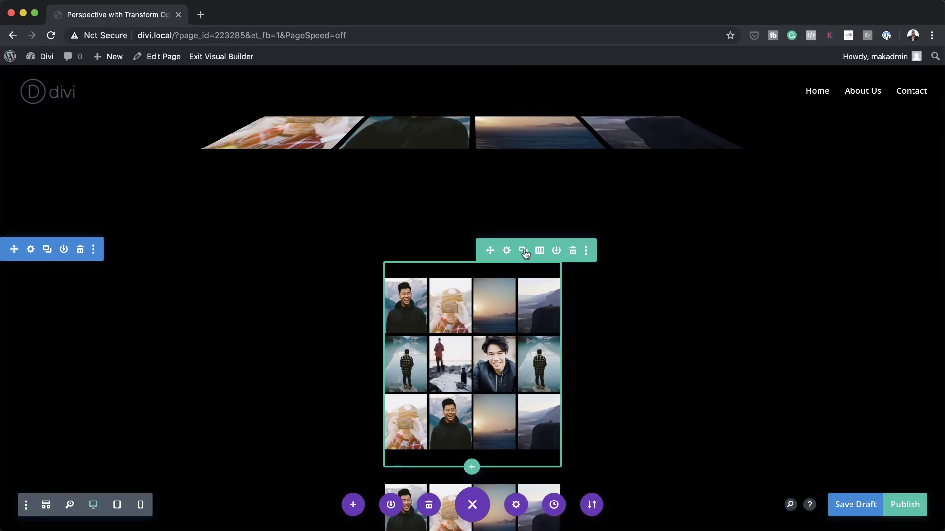
pyautogui.scroll(-6, 681, 382)
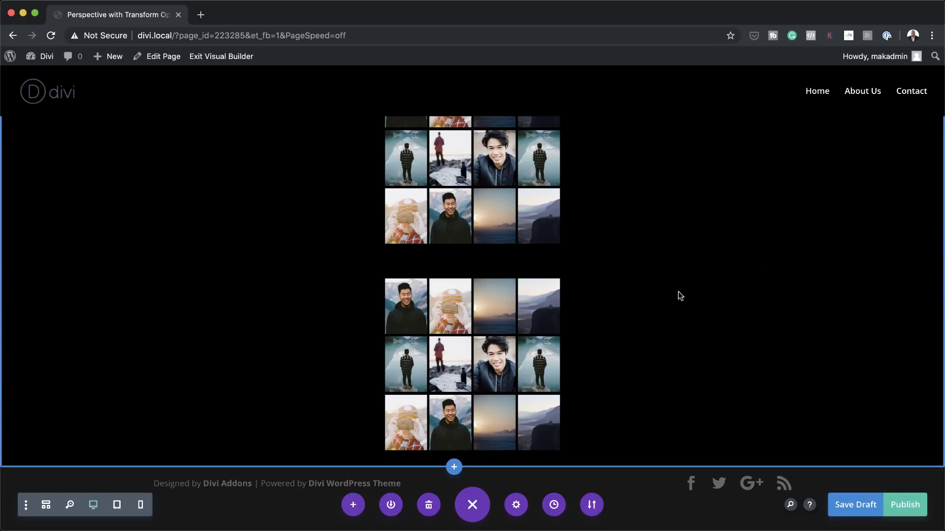
# Place a copy of the PHOTOGRAPHY text row between the two untransformed image grid rows
pyautogui.scroll(6, 678, 296)
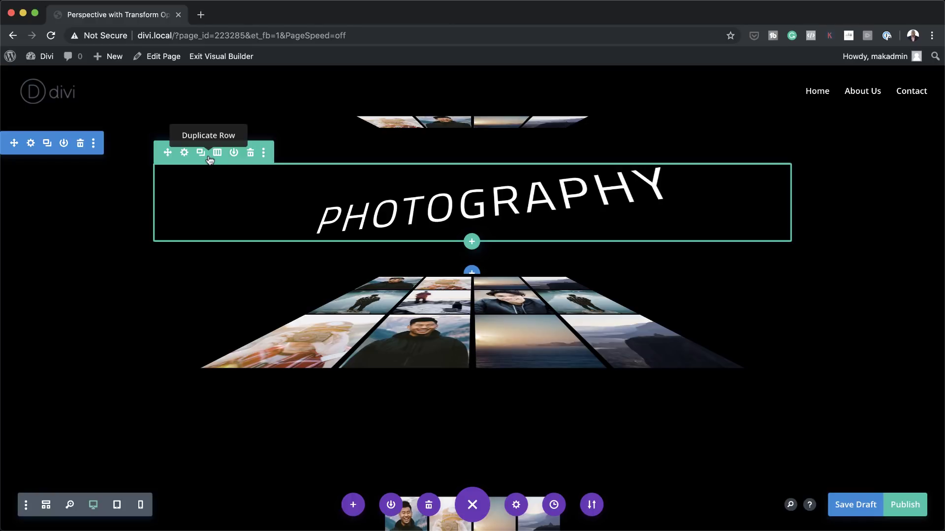
pyautogui.scroll(-5, 555, 310)
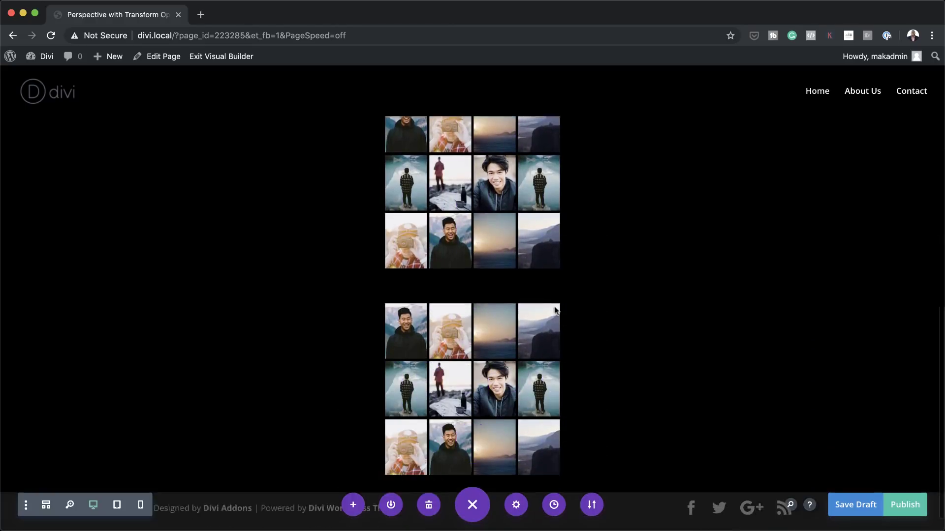
pyautogui.scroll(-1, 554, 310)
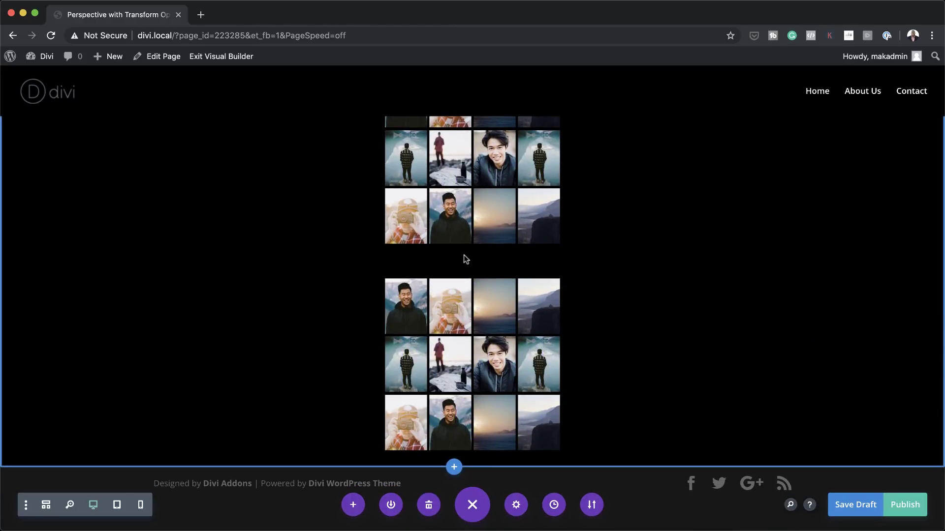
pyautogui.scroll(3, 531, 273)
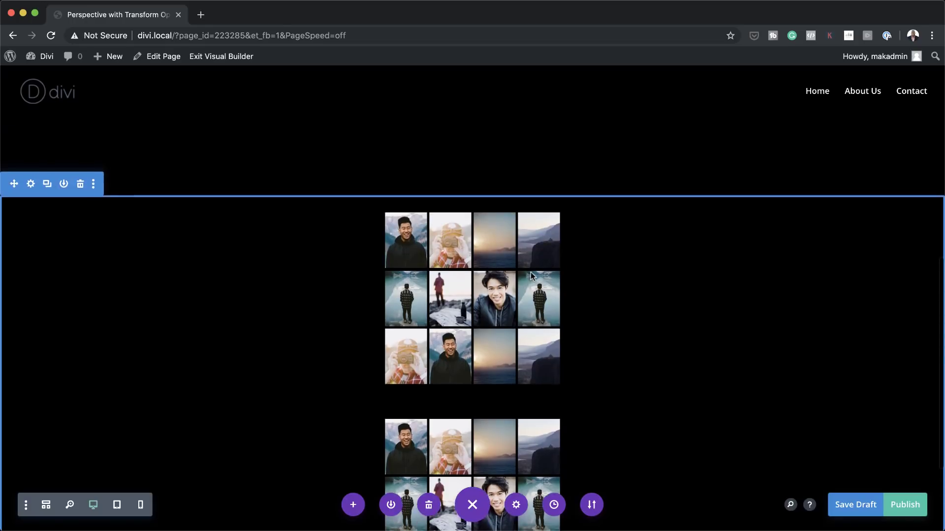
pyautogui.scroll(-2, 738, 320)
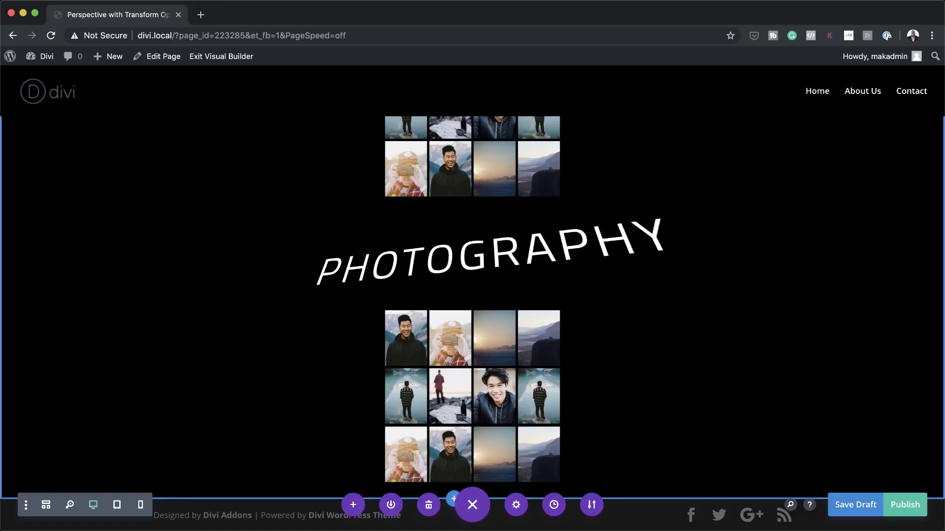
# Replace the last section's main element custom CSS with "perspective: 700px; display:flex;" and save the section settings
pyautogui.press('super+Tab')
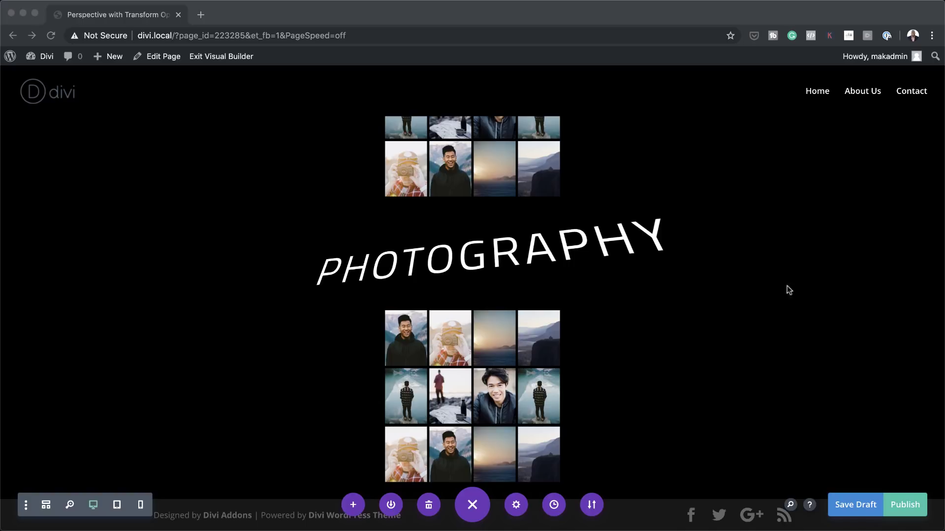
pyautogui.scroll(5, 565, 336)
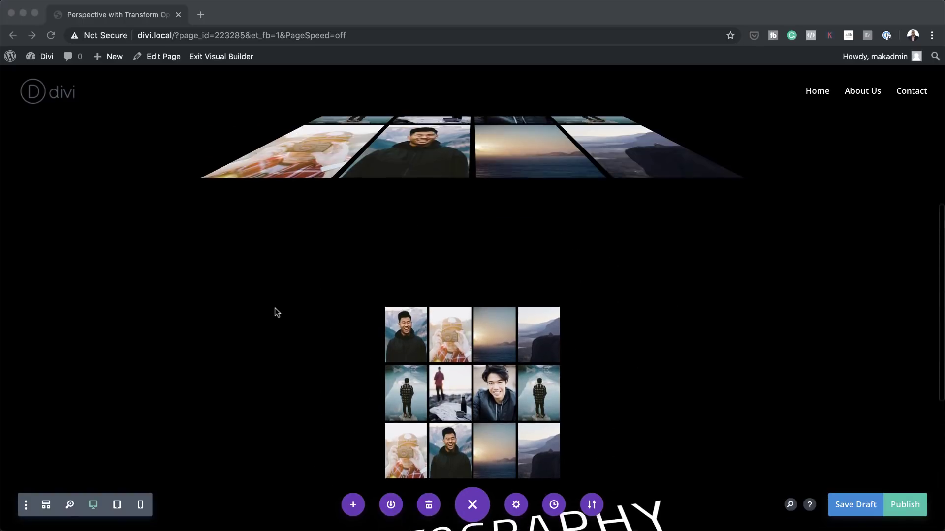
pyautogui.click(232, 311)
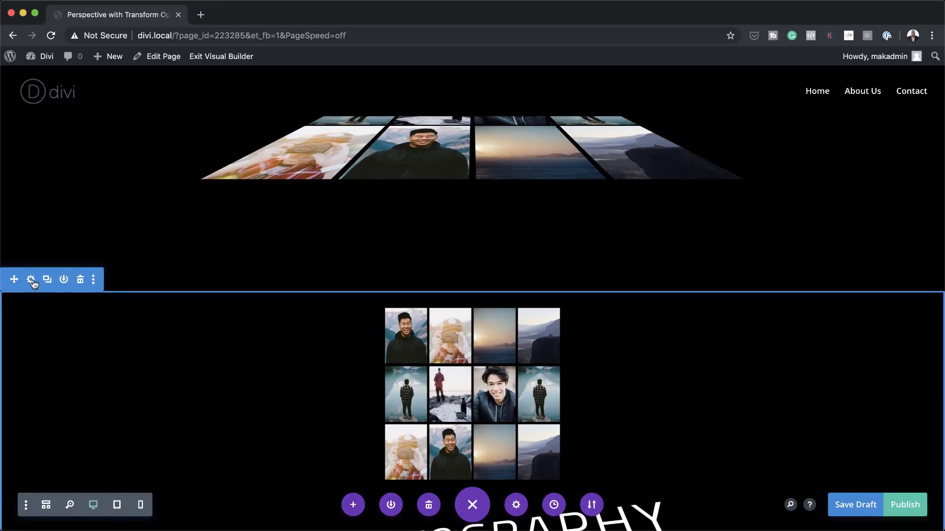
pyautogui.click(30, 279)
pyautogui.click(147, 91)
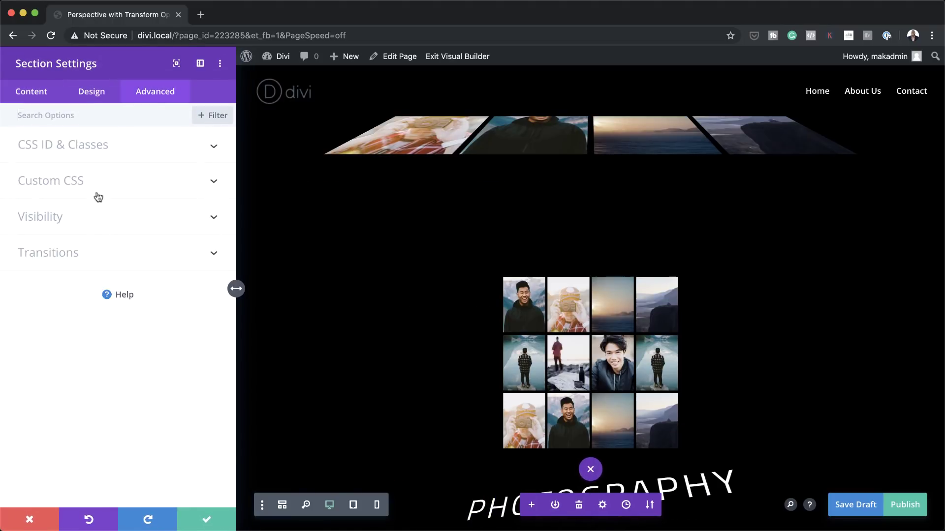
pyautogui.click(74, 190)
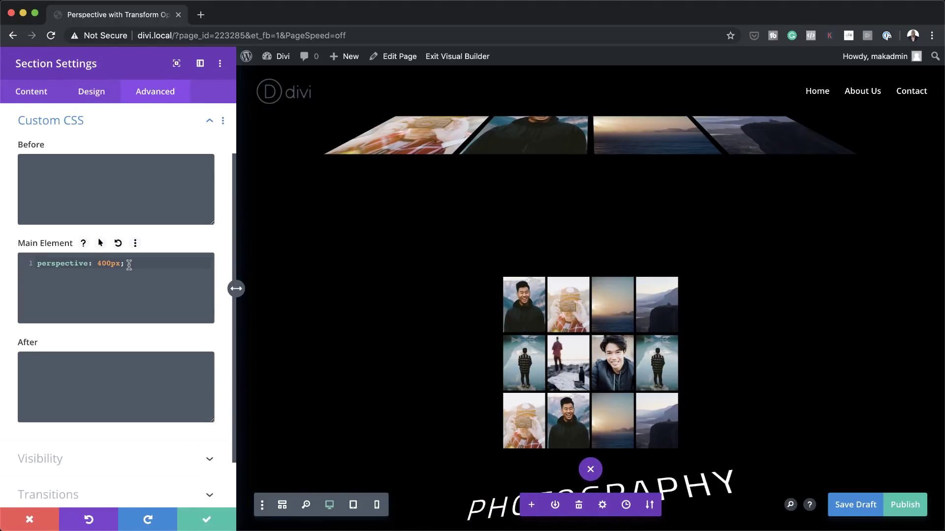
pyautogui.tripleClick(129, 264)
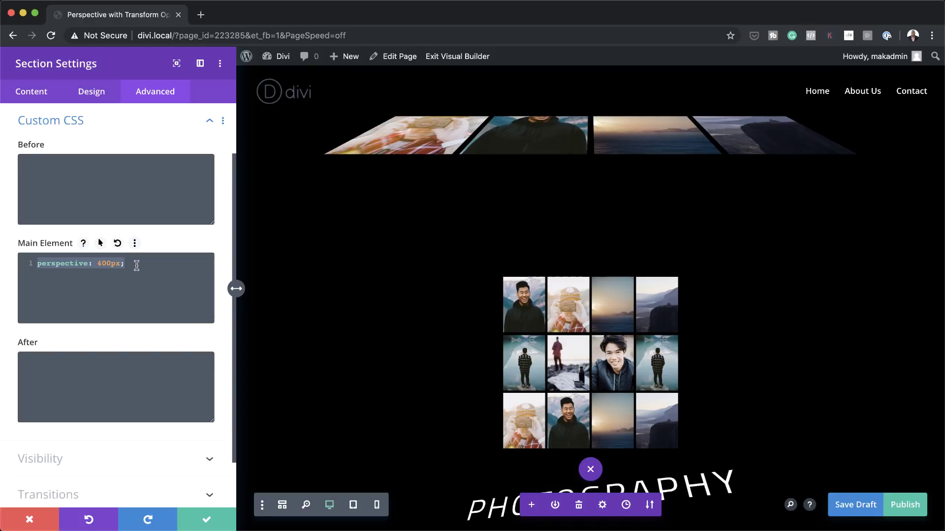
pyautogui.write('perspective: 700px; display:flex;')
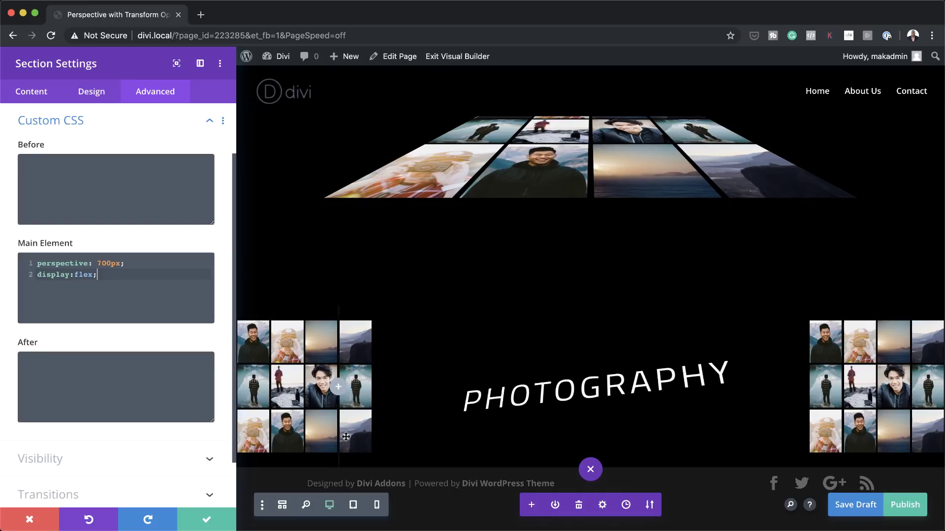
pyautogui.click(207, 522)
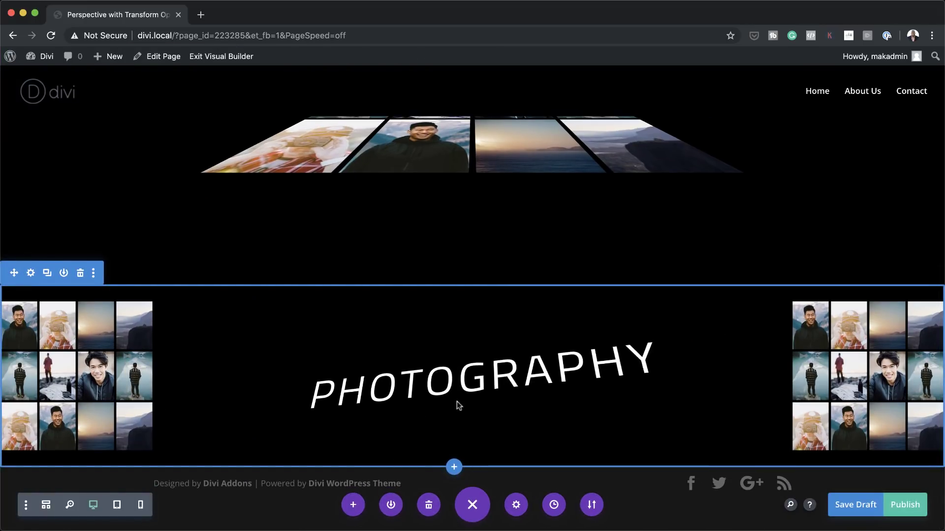
# In wireframe view, duplicate the bottom image in each column of both image grid rows in the last section
pyautogui.click(47, 506)
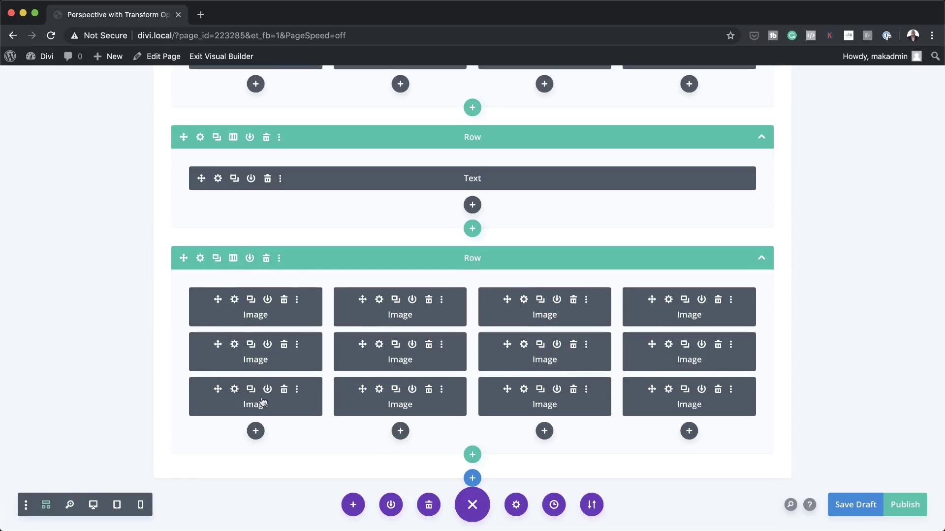
pyautogui.click(251, 390)
pyautogui.click(396, 390)
pyautogui.click(540, 389)
pyautogui.click(684, 390)
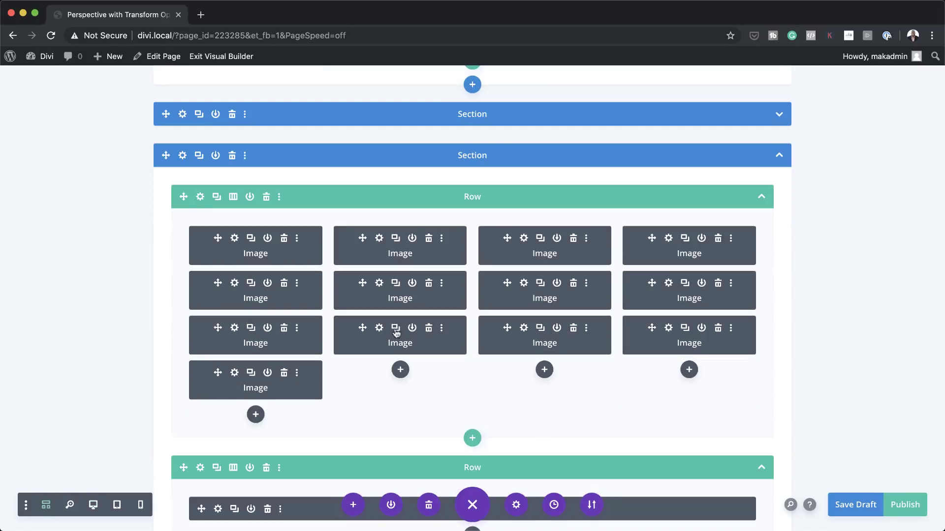
pyautogui.click(395, 329)
pyautogui.click(541, 329)
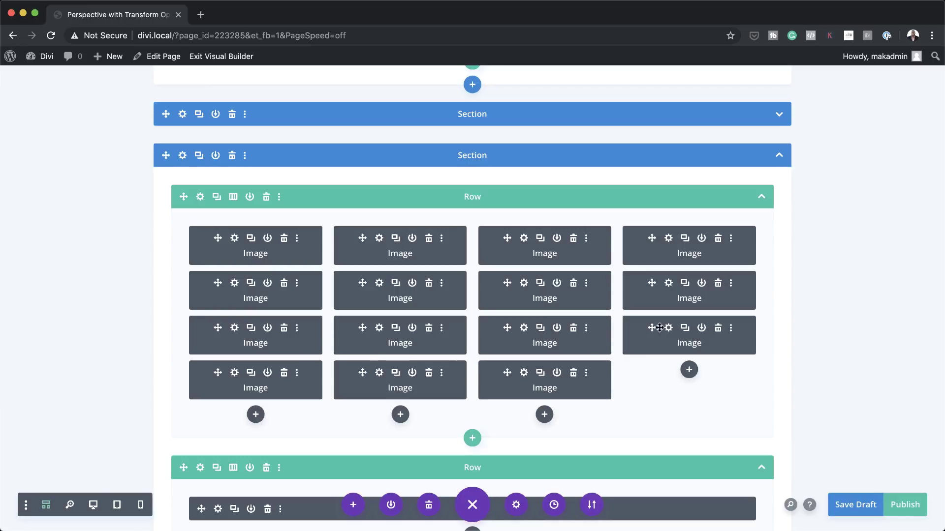
pyautogui.click(686, 328)
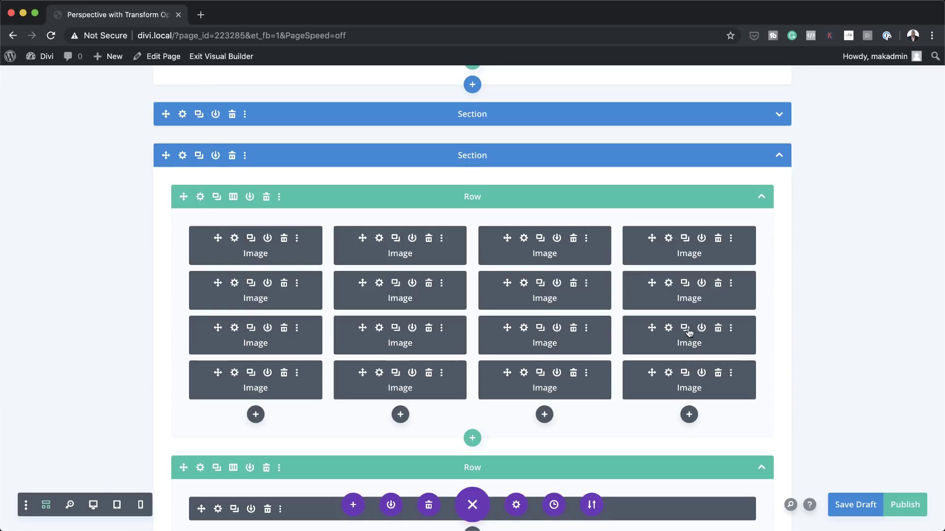
# In desktop view, set the width and max width of the grid row left of the PHOTOGRAPHY text to 100% and save it
pyautogui.click(94, 506)
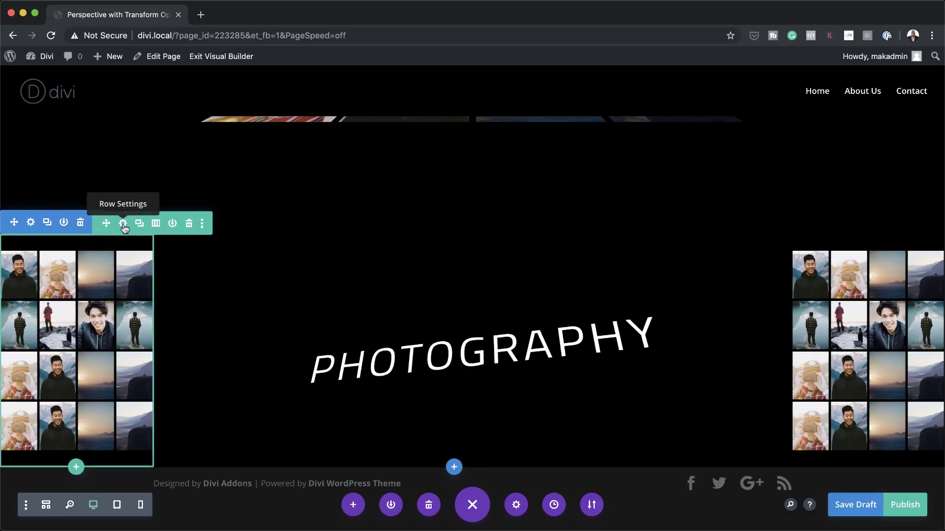
pyautogui.click(124, 224)
pyautogui.click(91, 92)
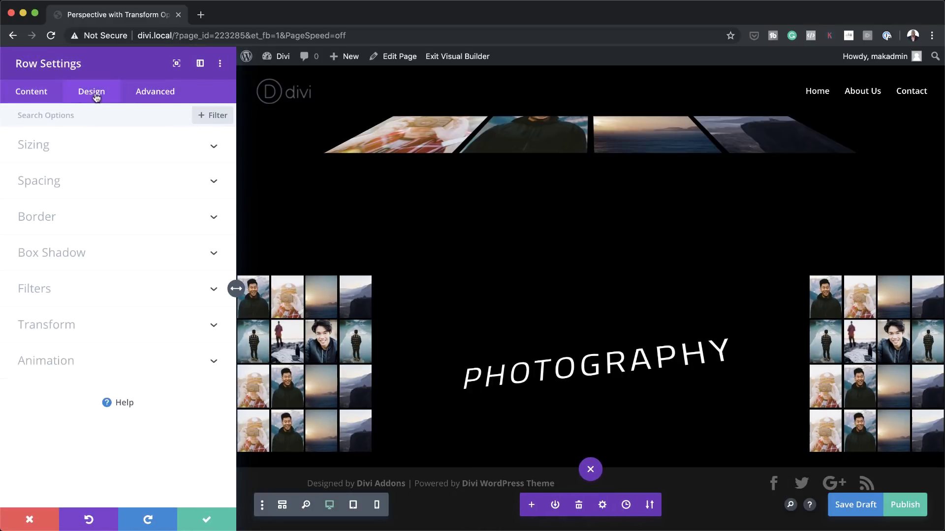
pyautogui.click(66, 153)
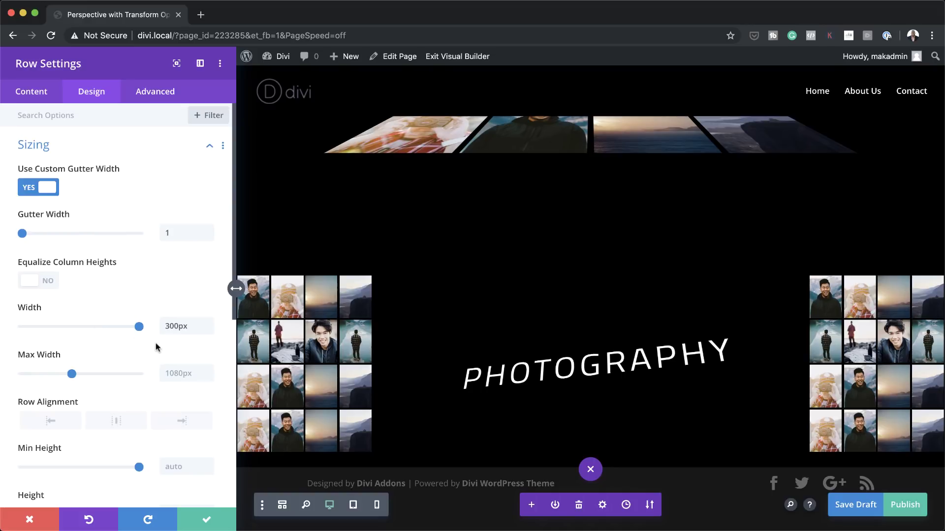
pyautogui.doubleClick(190, 325)
pyautogui.write('100%')
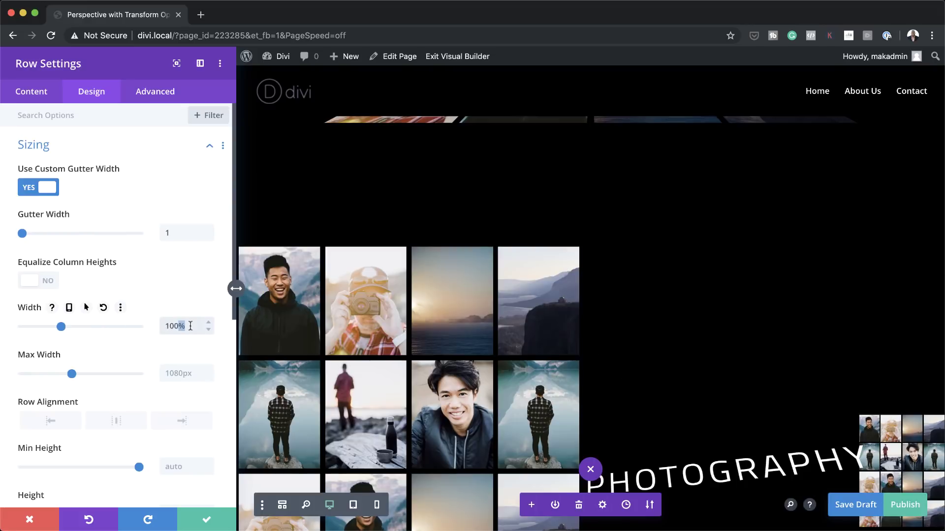
pyautogui.tripleClick(190, 326)
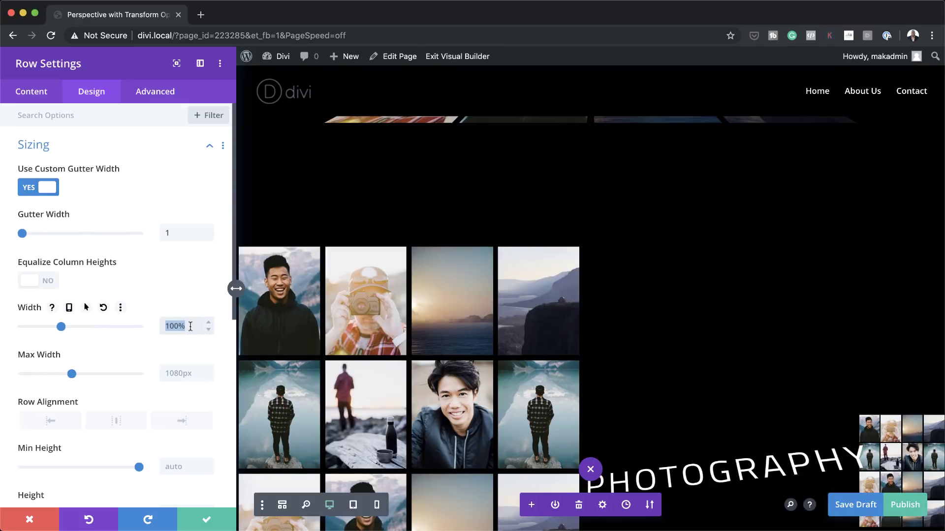
pyautogui.click(192, 372)
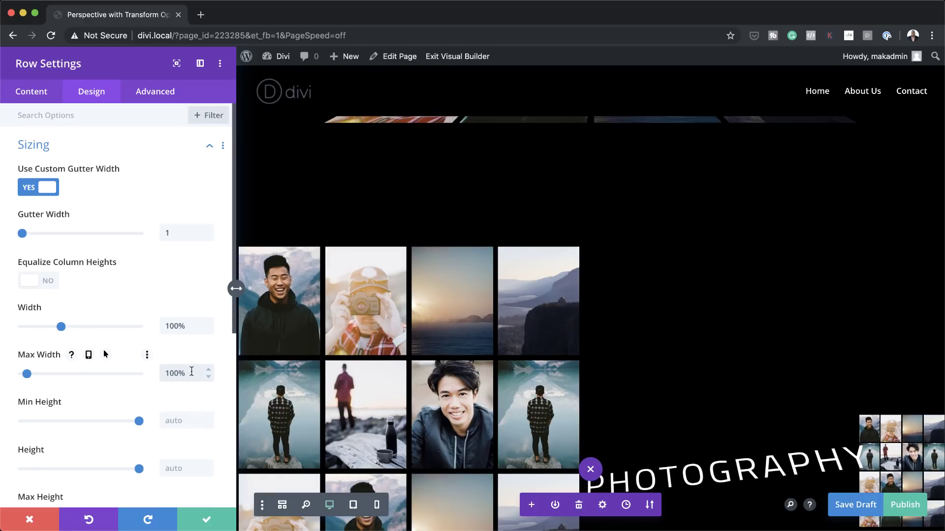
pyautogui.scroll(-3, 654, 361)
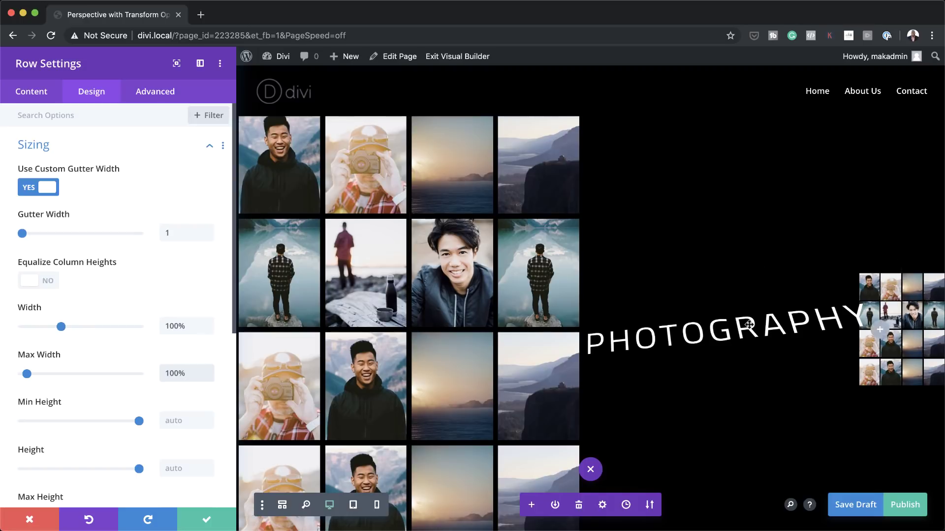
pyautogui.click(208, 520)
# Set the width and max width of the image grid row right of the PHOTOGRAPHY text to 100% and save it
pyautogui.click(666, 402)
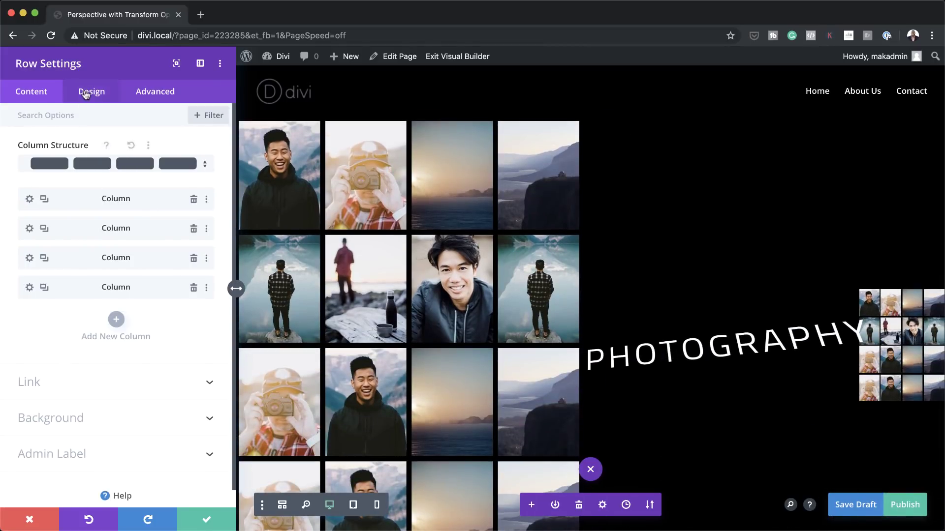
pyautogui.click(85, 94)
pyautogui.click(60, 151)
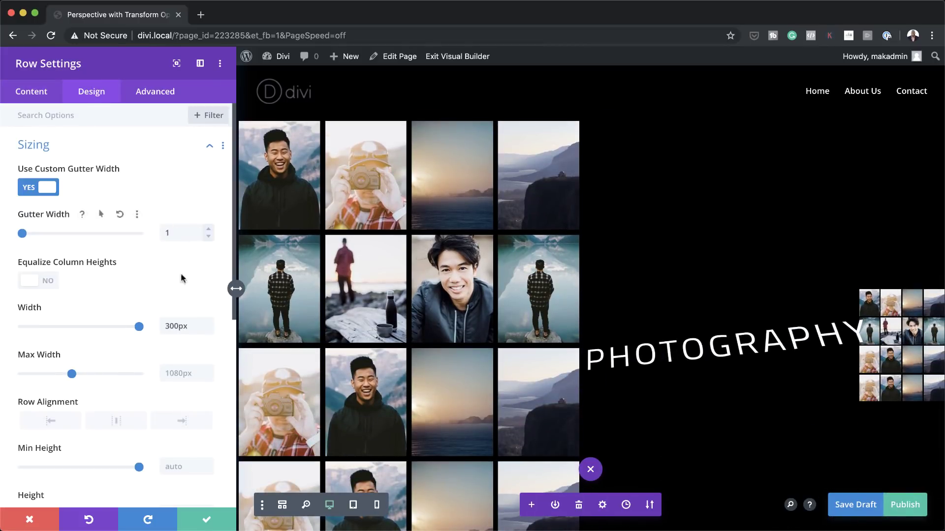
pyautogui.doubleClick(190, 327)
pyautogui.write('100%')
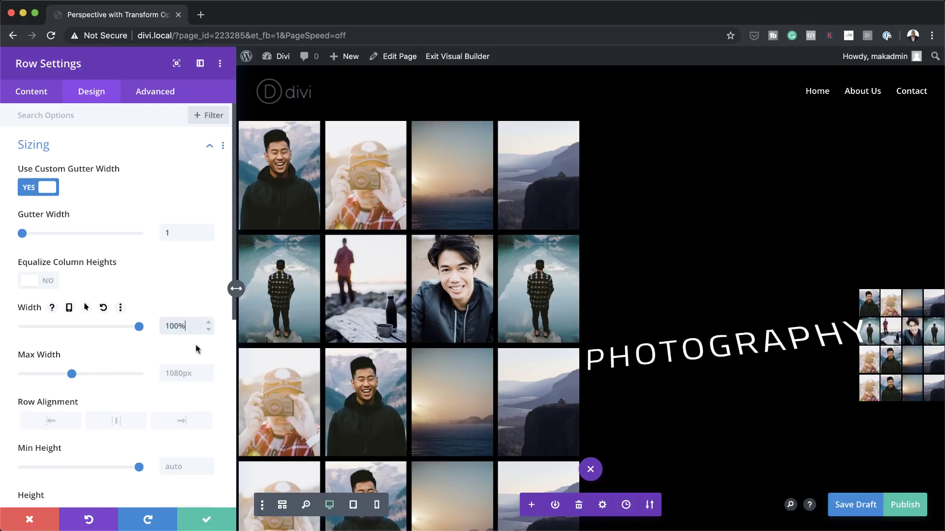
pyautogui.click(190, 373)
pyautogui.write('100%')
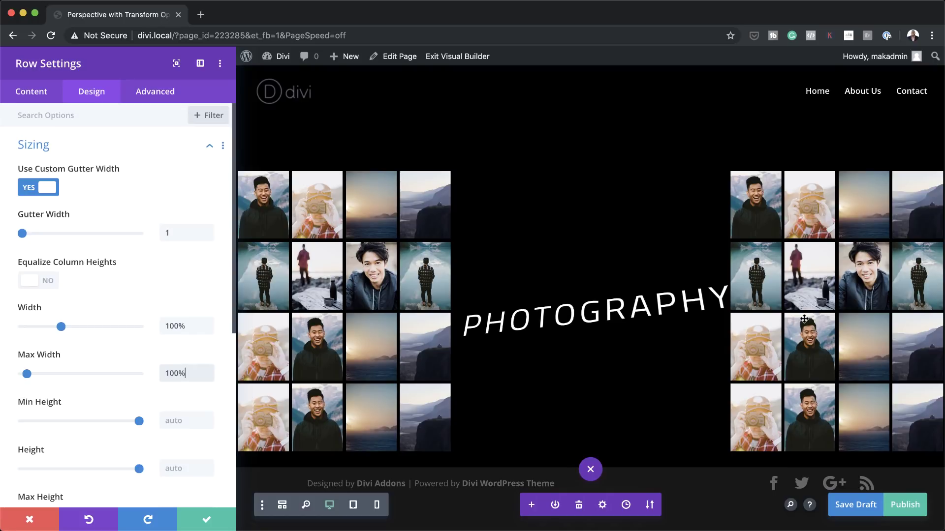
pyautogui.click(209, 523)
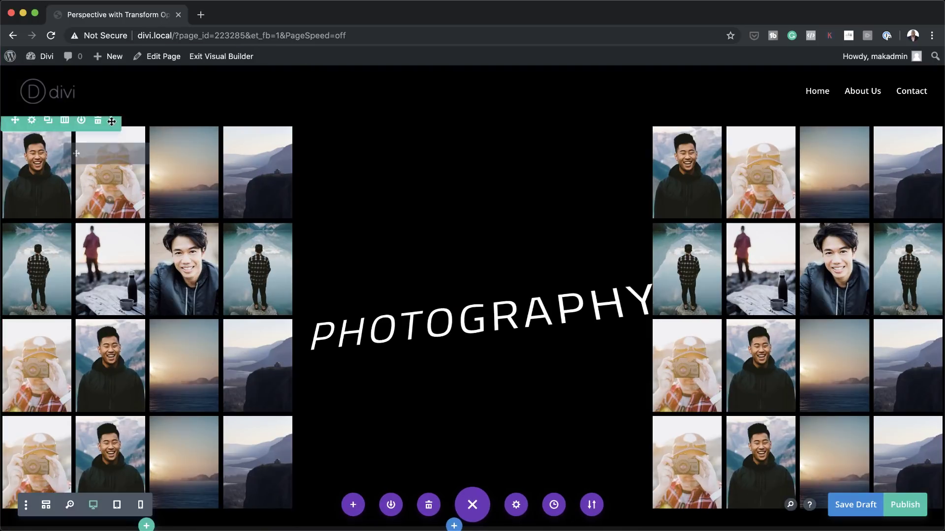
# Rotate the image grid row left of the PHOTOGRAPHY text about its vertical axis so its inner edge recedes, and save it
pyautogui.click(32, 122)
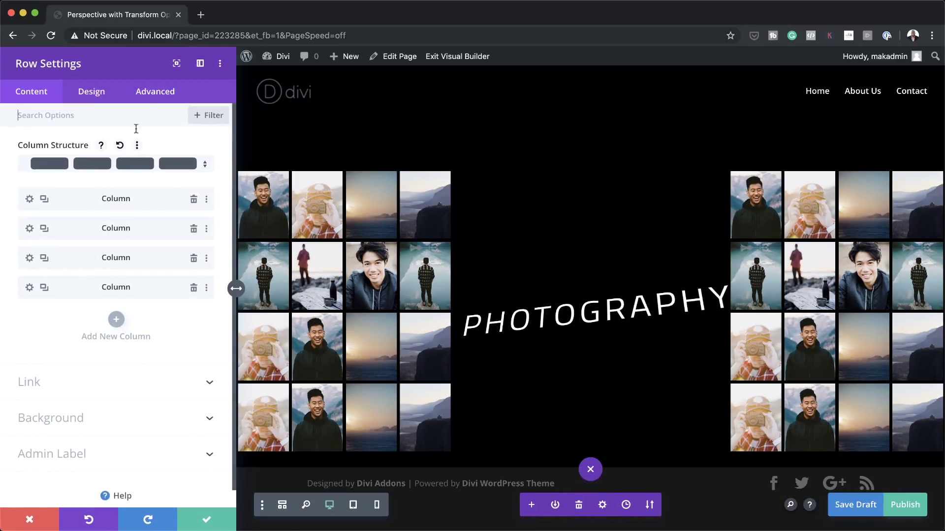
pyautogui.click(94, 97)
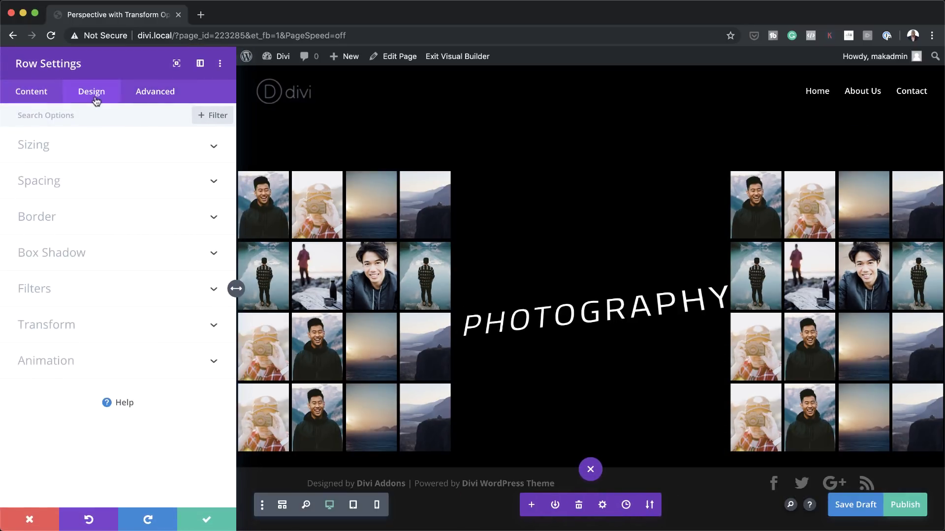
pyautogui.click(64, 327)
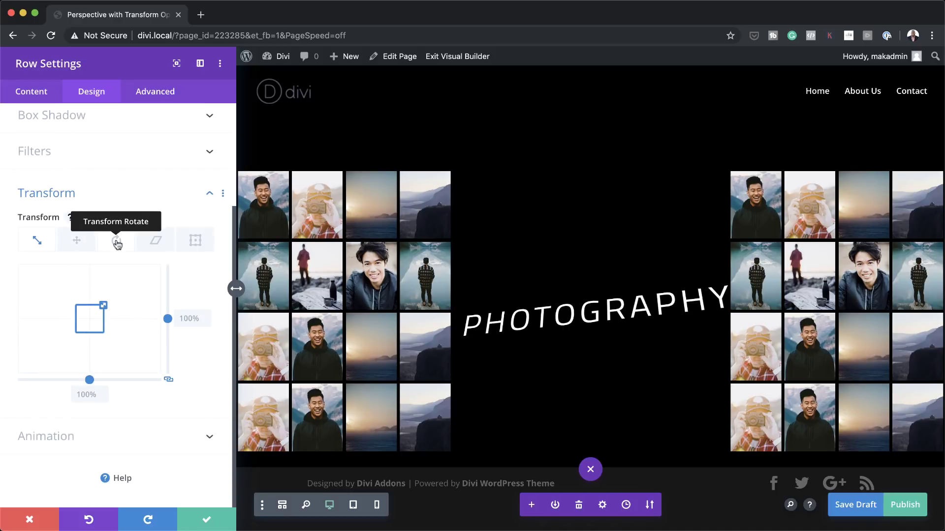
pyautogui.click(117, 241)
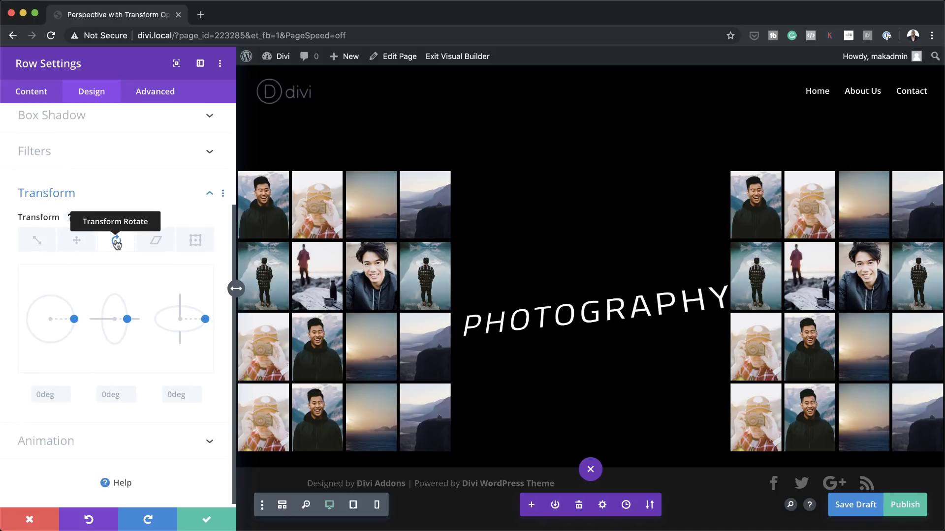
pyautogui.click(166, 394)
pyautogui.write('3')
pyautogui.click(207, 520)
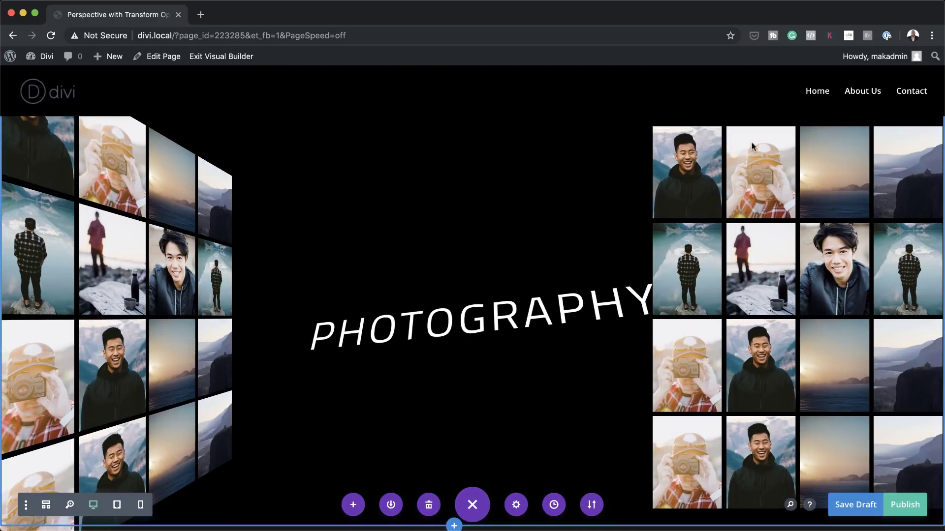
# Rotate the image grid row right of the PHOTOGRAPHY text by -90deg about its vertical axis and save the row settings
pyautogui.click(696, 181)
pyautogui.click(93, 92)
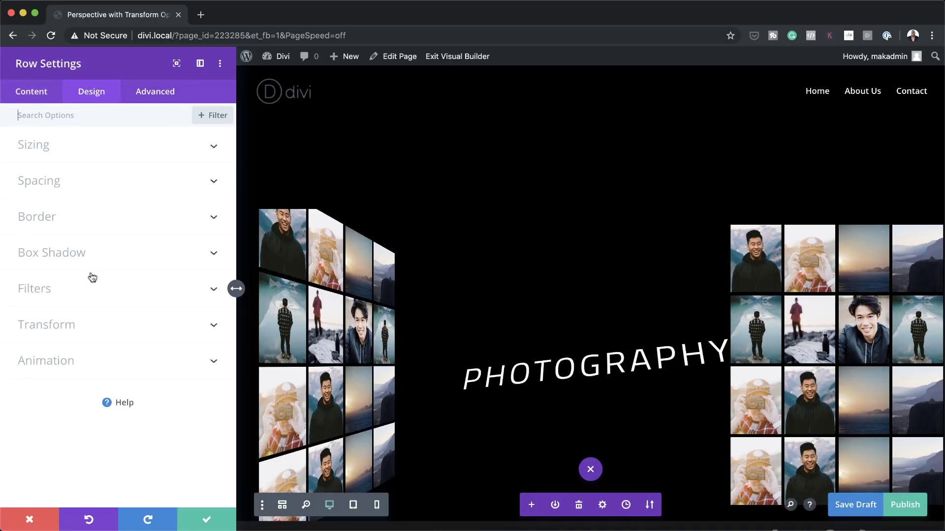
pyautogui.click(66, 327)
pyautogui.scroll(-3, 79, 314)
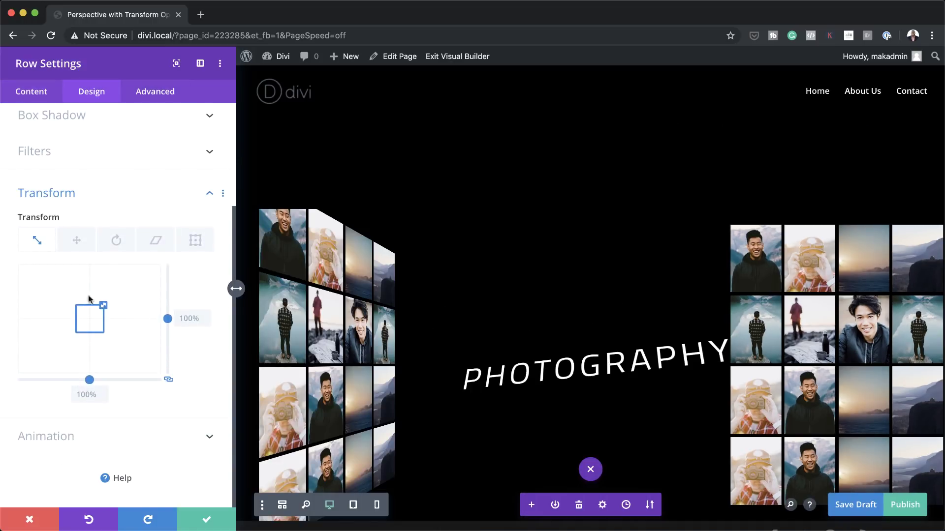
pyautogui.click(117, 240)
pyautogui.click(178, 395)
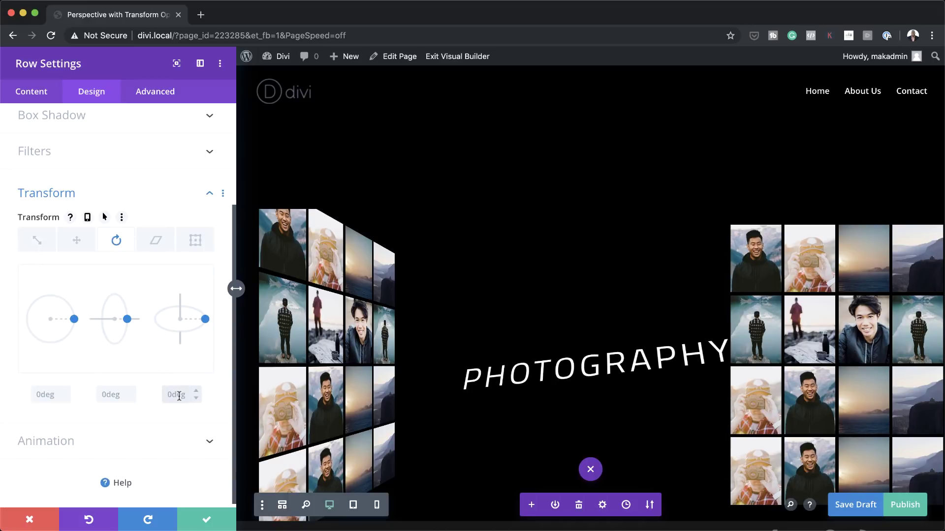
pyautogui.write('-90')
pyautogui.press('Return')
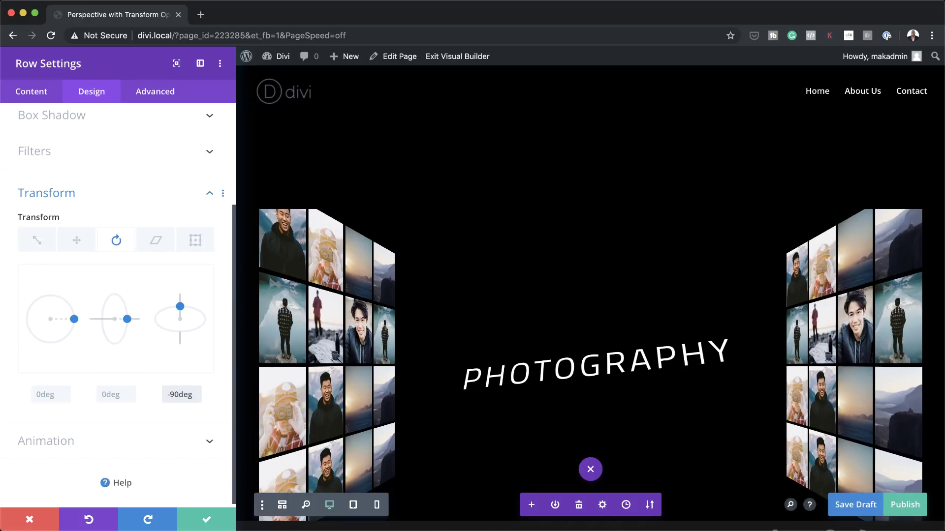
pyautogui.click(207, 519)
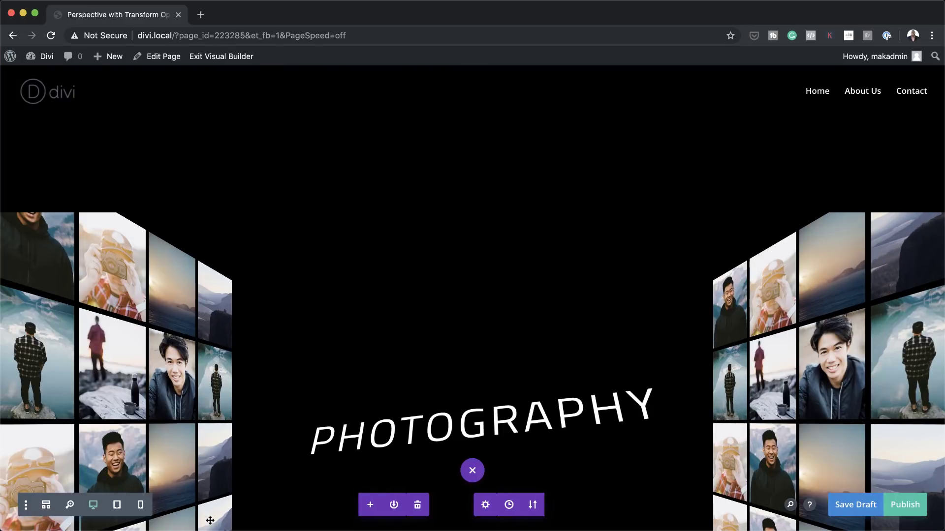
# Publish the page, exit the Visual Builder and review the perspective sections on the live page
pyautogui.click(903, 506)
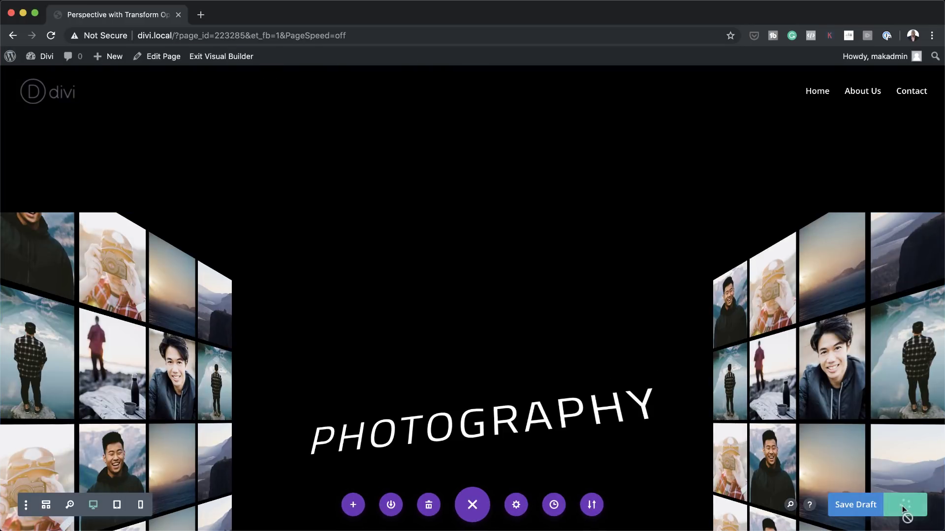
pyautogui.click(222, 57)
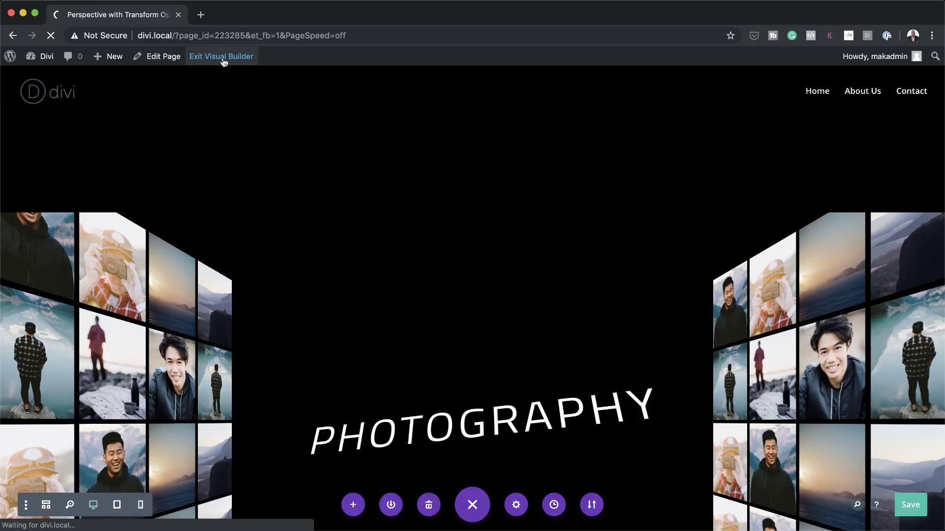
pyautogui.scroll(-3, 880, 286)
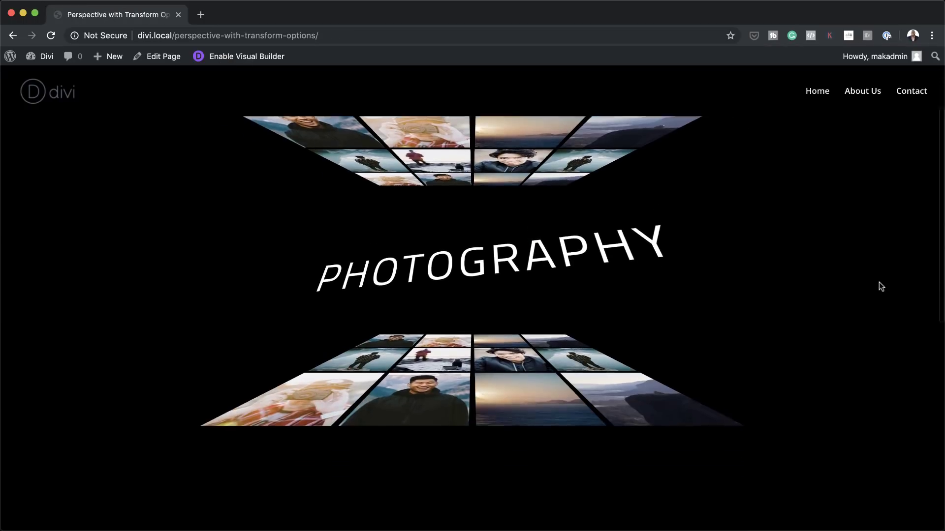
pyautogui.scroll(-10, 881, 287)
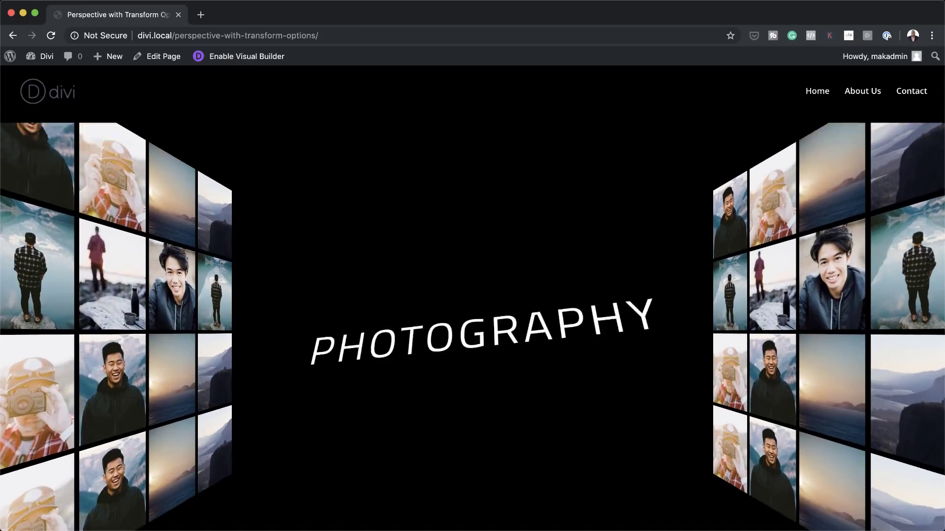